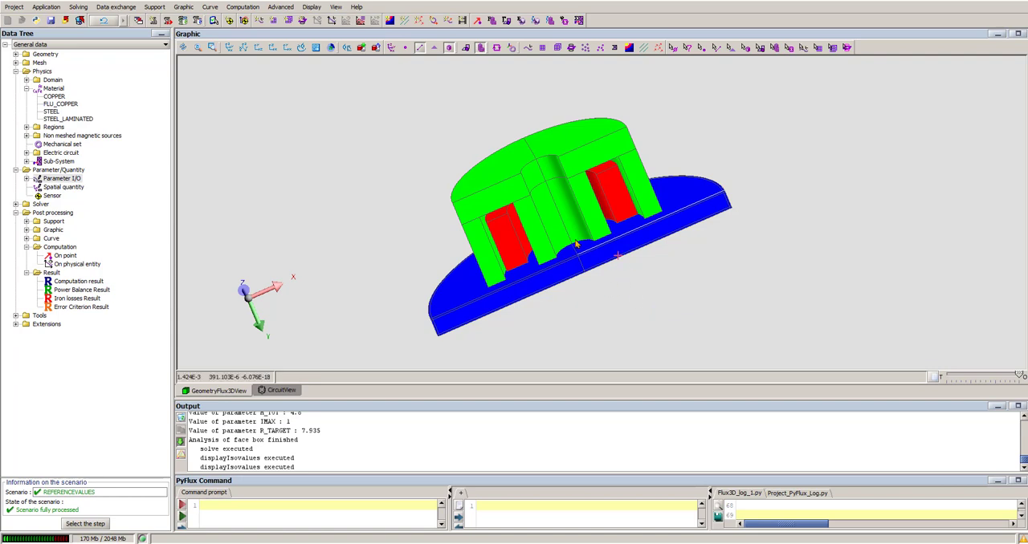
- Examine the TARGET volume region's type, sheet material, sheet thickness and stacking factor among the model's volume regions
{"action": "left_click_drag", "start_coordinate": [577, 242], "coordinate": [558, 266]}
{"action": "scroll", "coordinate": [548, 298], "scroll_direction": "up", "scroll_amount": 2}
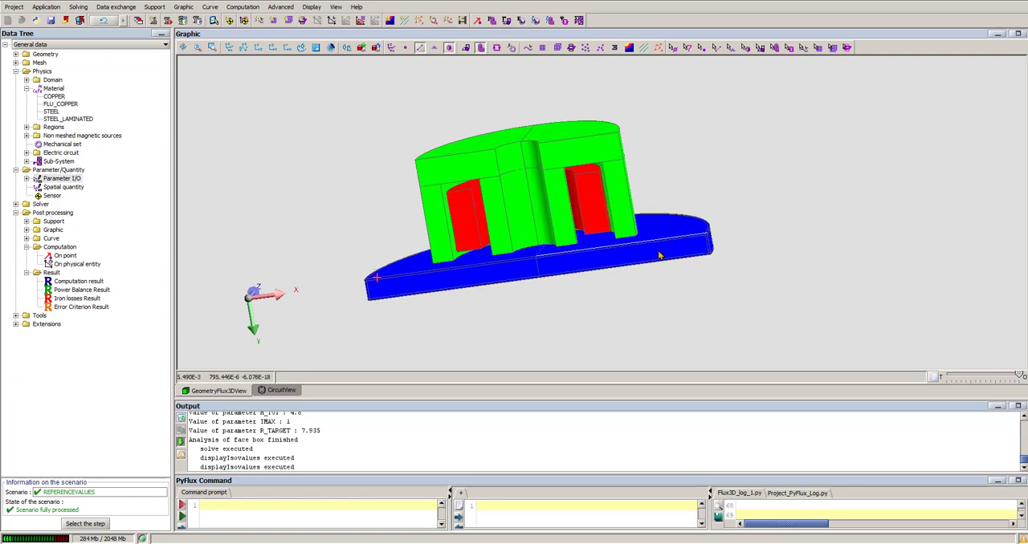
{"action": "left_click", "coordinate": [26, 127]}
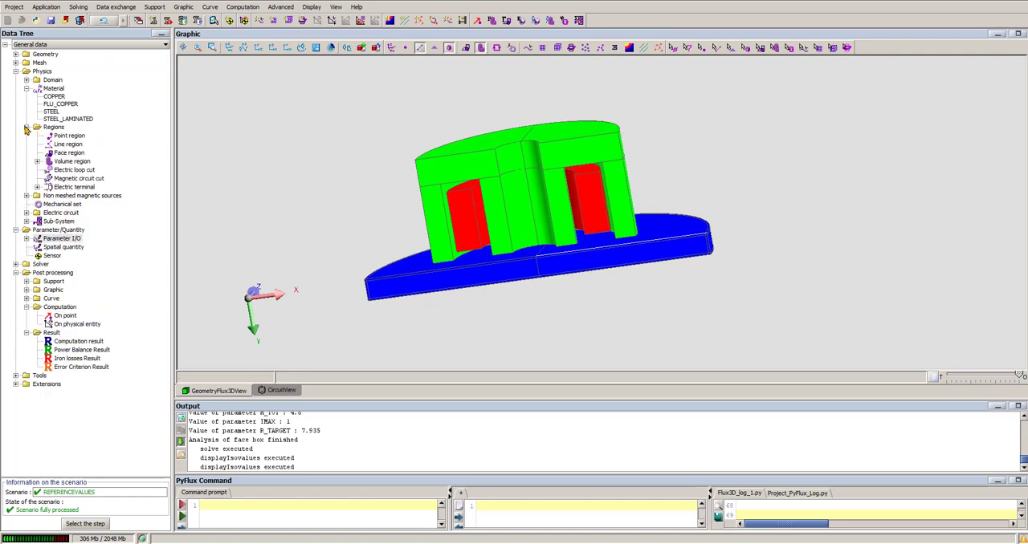
{"action": "left_click", "coordinate": [36, 161]}
{"action": "left_click", "coordinate": [65, 200]}
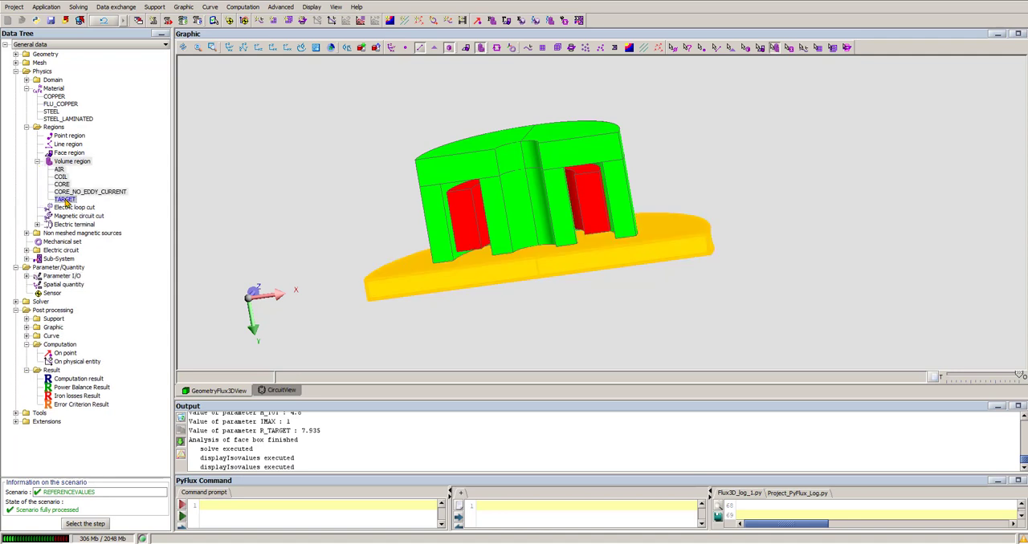
{"action": "double_click", "coordinate": [74, 202]}
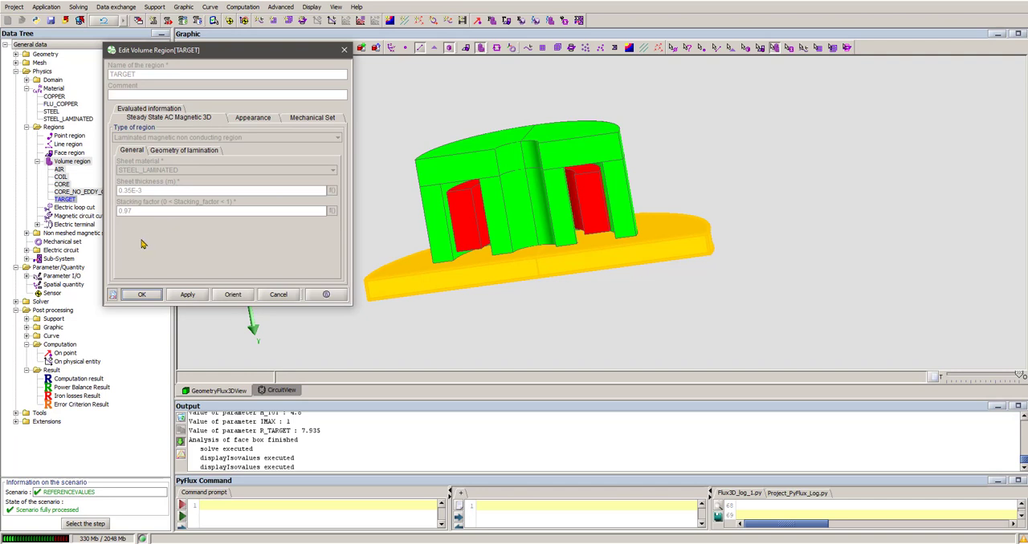
{"action": "left_click", "coordinate": [344, 50]}
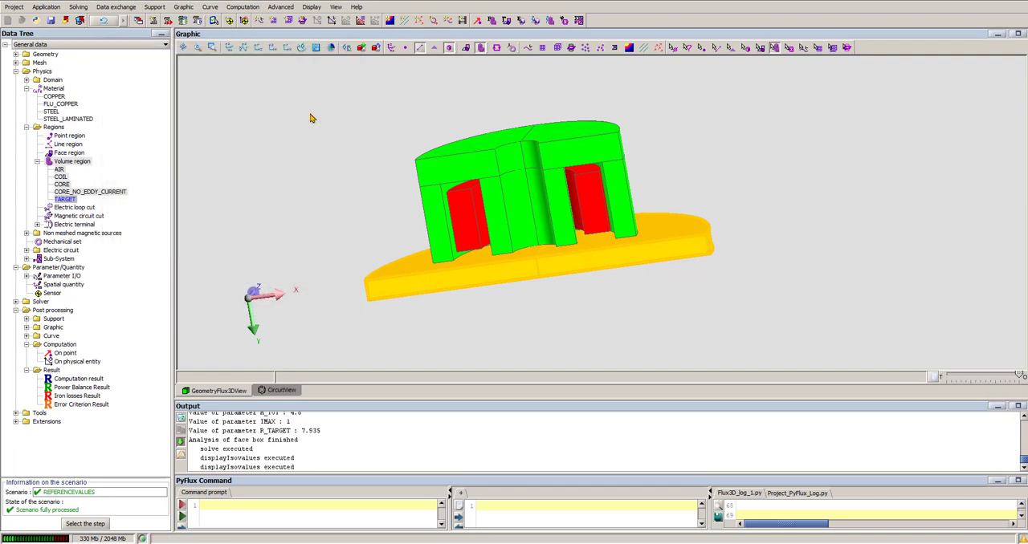
- Examine the region type and material of the CORE and CORE_NO_EDDY_CURRENT volume regions
{"action": "double_click", "coordinate": [562, 142]}
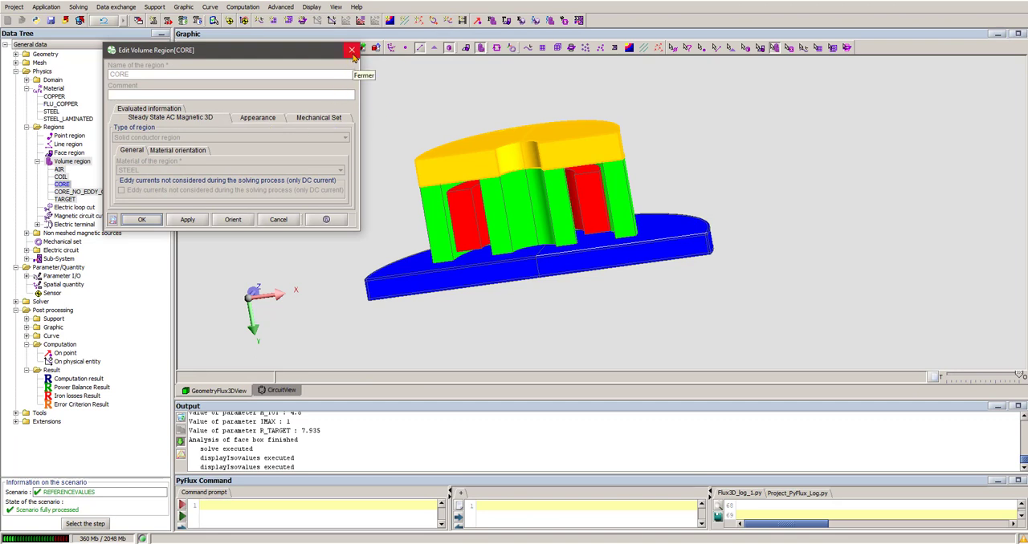
{"action": "left_click", "coordinate": [352, 52]}
{"action": "double_click", "coordinate": [418, 196]}
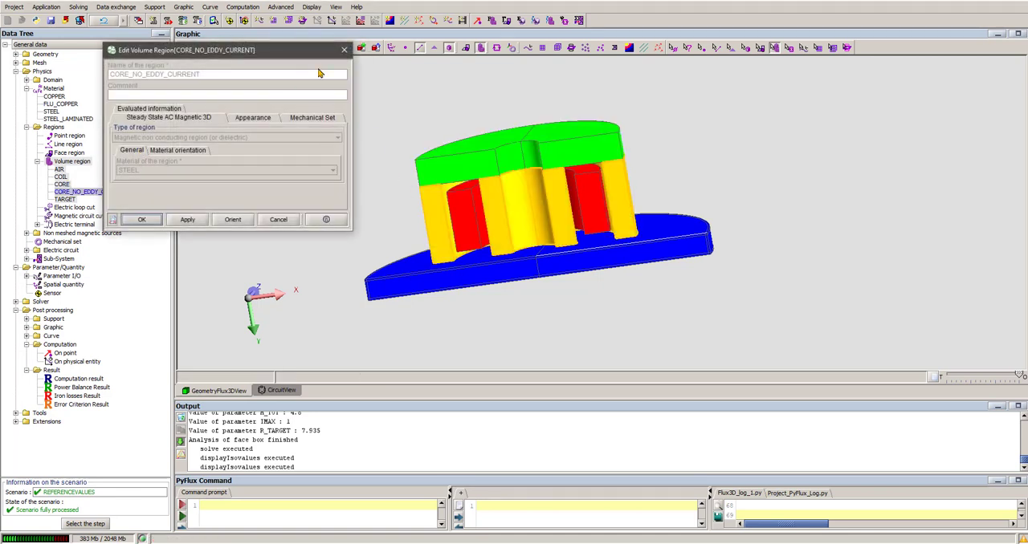
{"action": "left_click", "coordinate": [345, 50]}
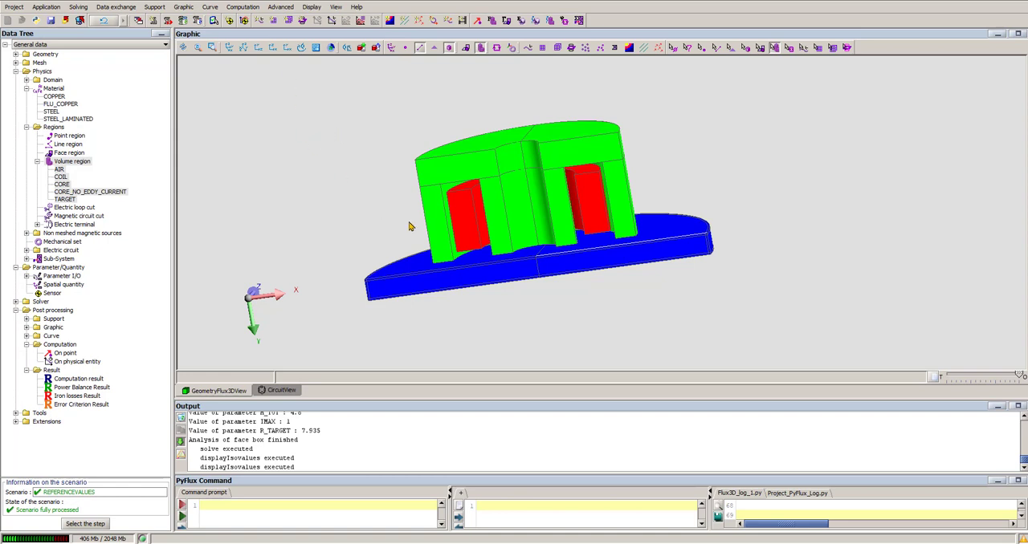
- Review the definition of the current Steady State AC Magnetic 3D application, including how its frequency is specified
{"action": "middle_click_drag", "start_coordinate": [410, 225], "coordinate": [546, 205]}
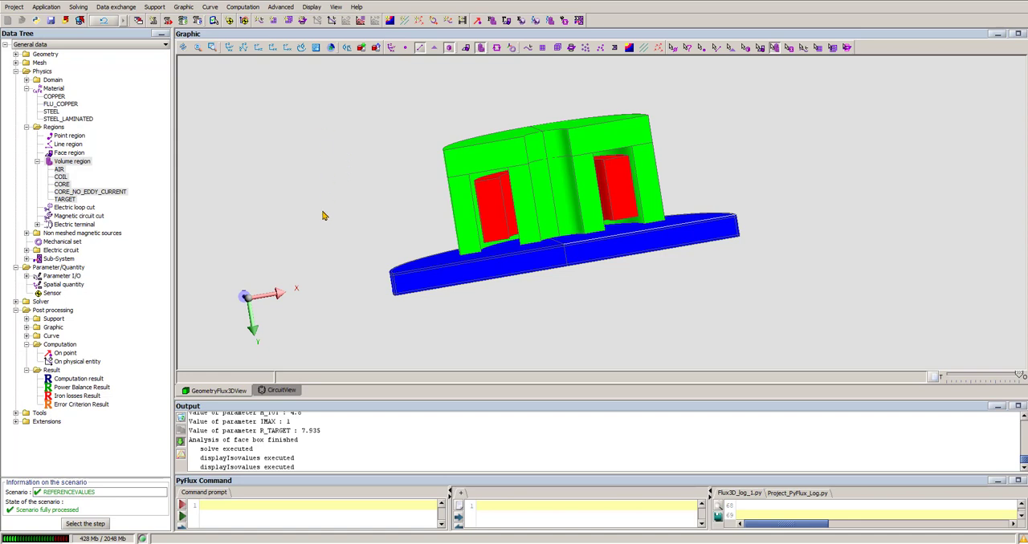
{"action": "left_click", "coordinate": [53, 9]}
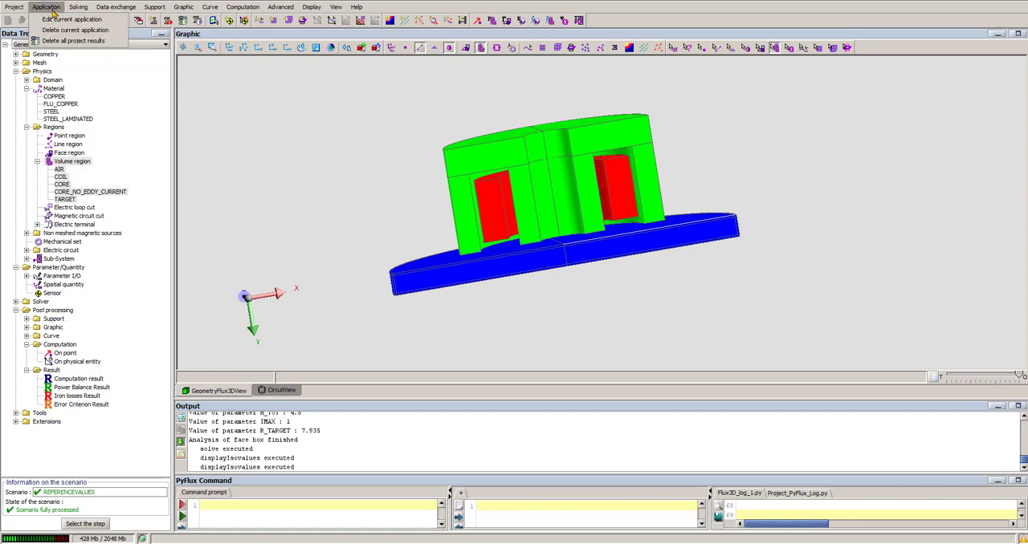
{"action": "left_click", "coordinate": [53, 19]}
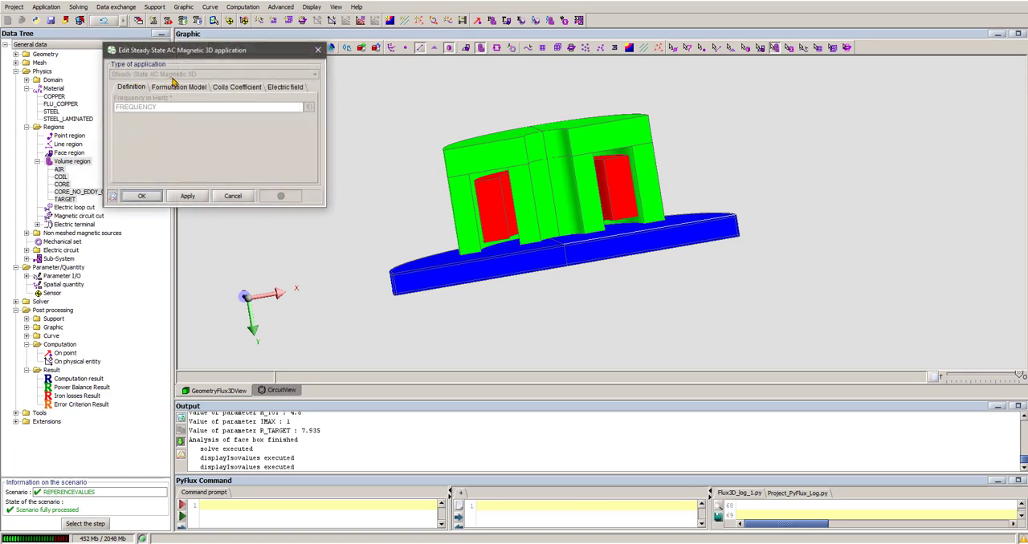
{"action": "left_click", "coordinate": [317, 50]}
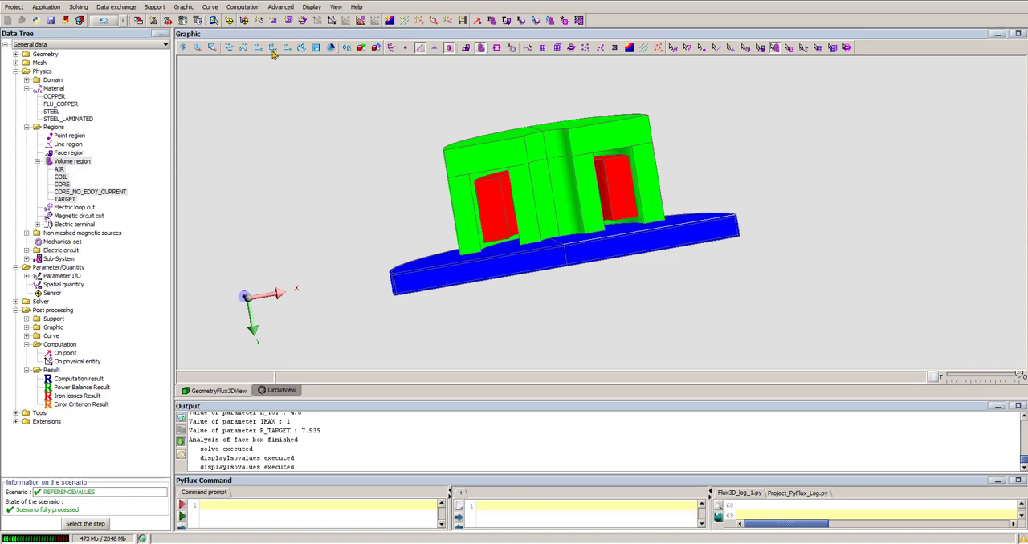
- Start an iron losses computation on regions, using the loss model defined in the material
{"action": "left_click", "coordinate": [248, 8]}
{"action": "mouse_move", "coordinate": [258, 47]}
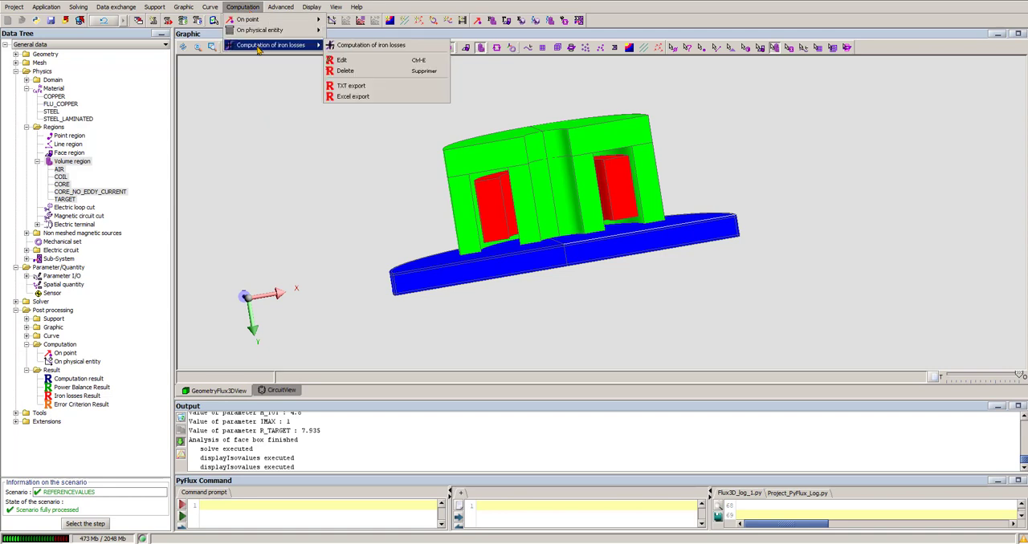
{"action": "left_click", "coordinate": [358, 46]}
{"action": "left_click_drag", "start_coordinate": [341, 233], "coordinate": [387, 120]}
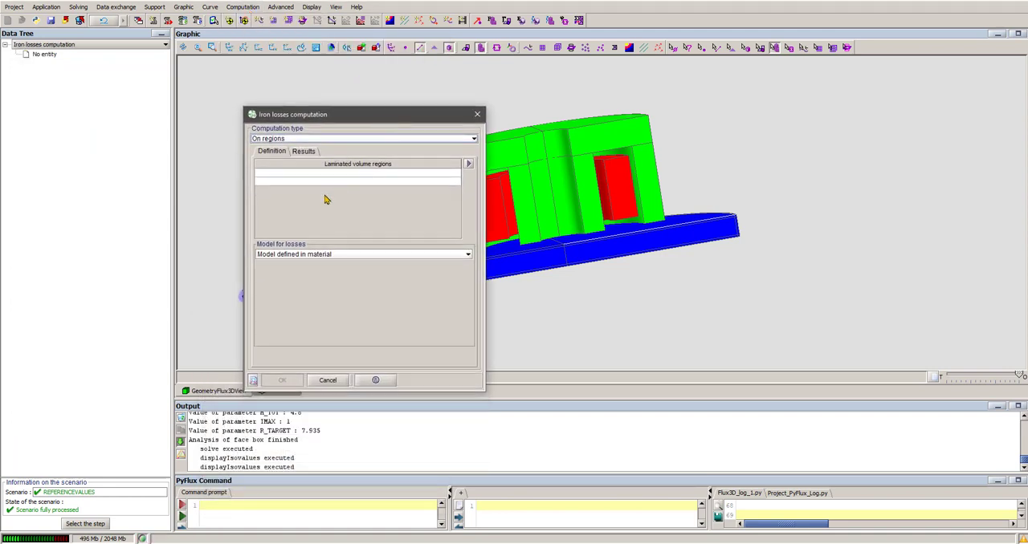
{"action": "left_click", "coordinate": [317, 255]}
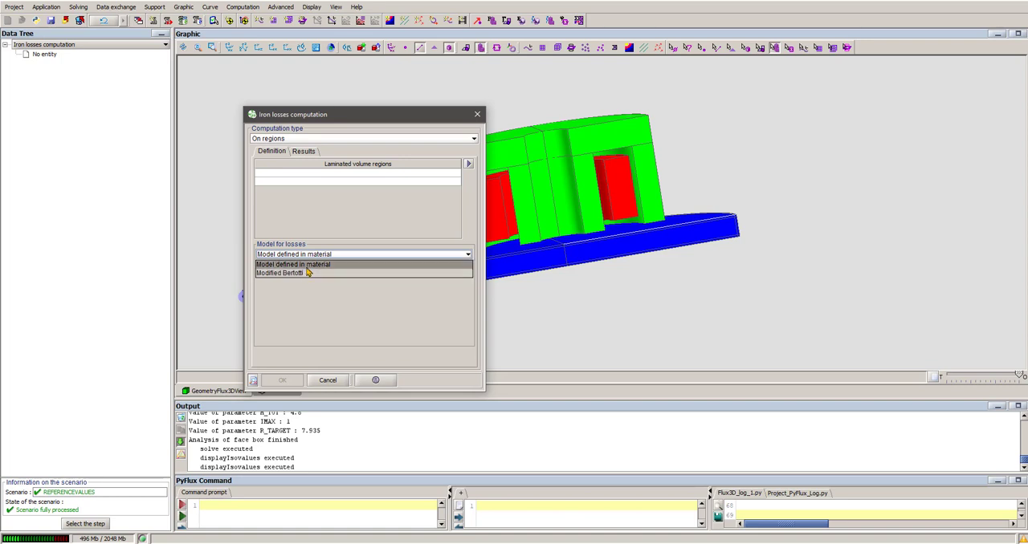
{"action": "left_click", "coordinate": [307, 267]}
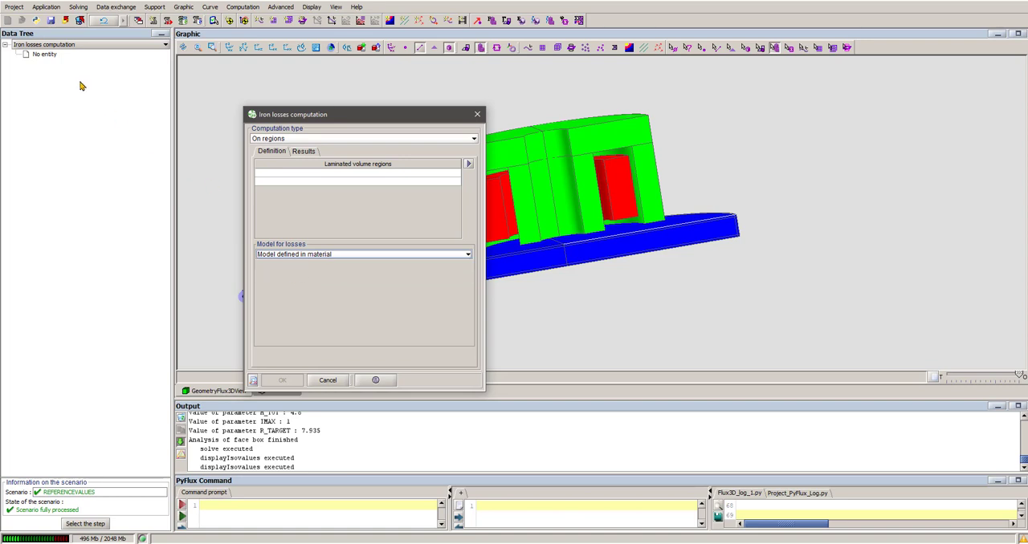
- Check the iron losses model and its coefficients in the STEEL_LAMINATED material
{"action": "left_click", "coordinate": [47, 44]}
{"action": "left_click", "coordinate": [42, 66]}
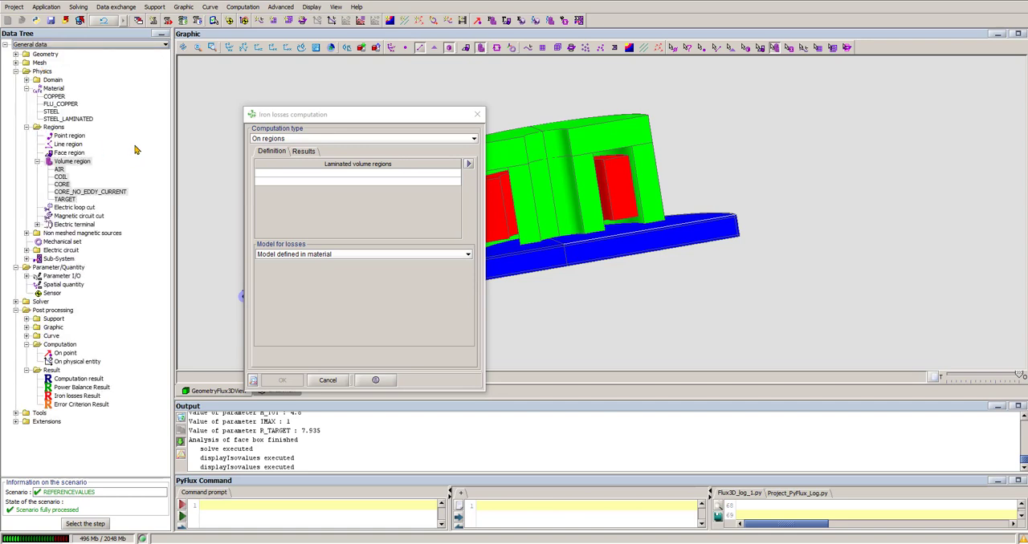
{"action": "left_click", "coordinate": [69, 120]}
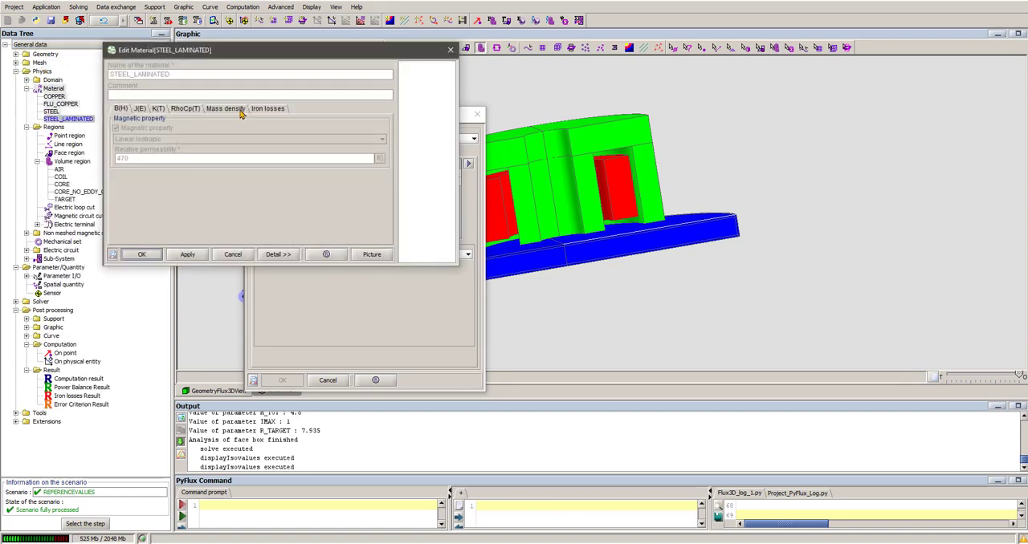
{"action": "left_click", "coordinate": [239, 111]}
{"action": "left_click", "coordinate": [280, 111]}
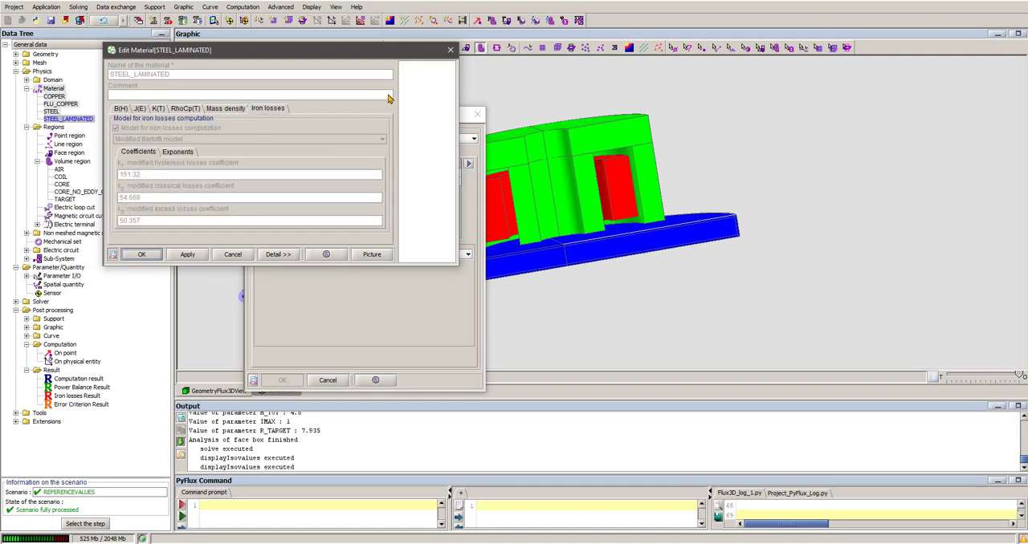
{"action": "left_click", "coordinate": [450, 50]}
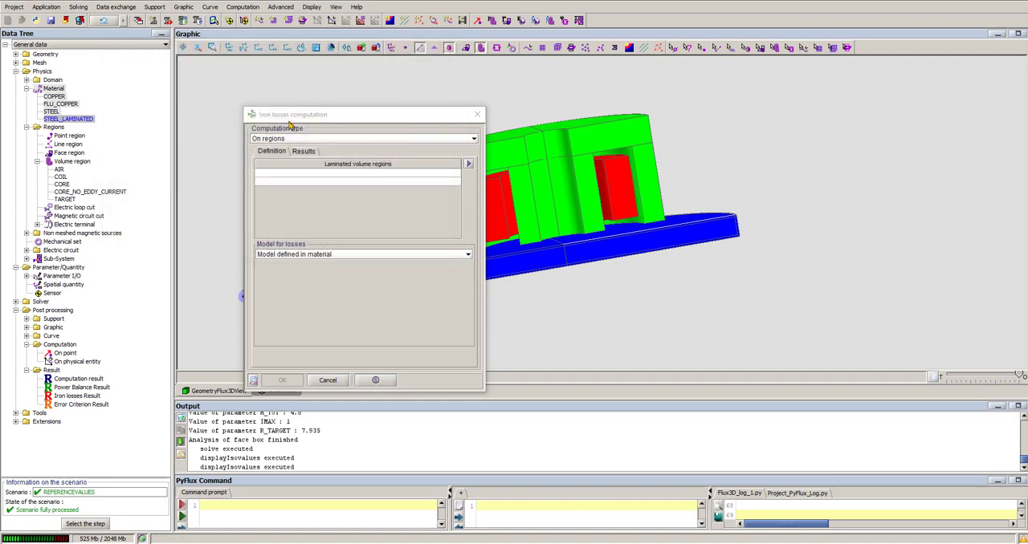
- Compute the iron losses of the TARGET region, naming the outputs Total_LOSSES_IN_REGION_1, DVOL_Total_LOSS_MEAN_1 and DVOL_Total_ENERGY_LOSS_1, and close the computation dialog
{"action": "left_click", "coordinate": [302, 174]}
{"action": "left_click", "coordinate": [288, 199]}
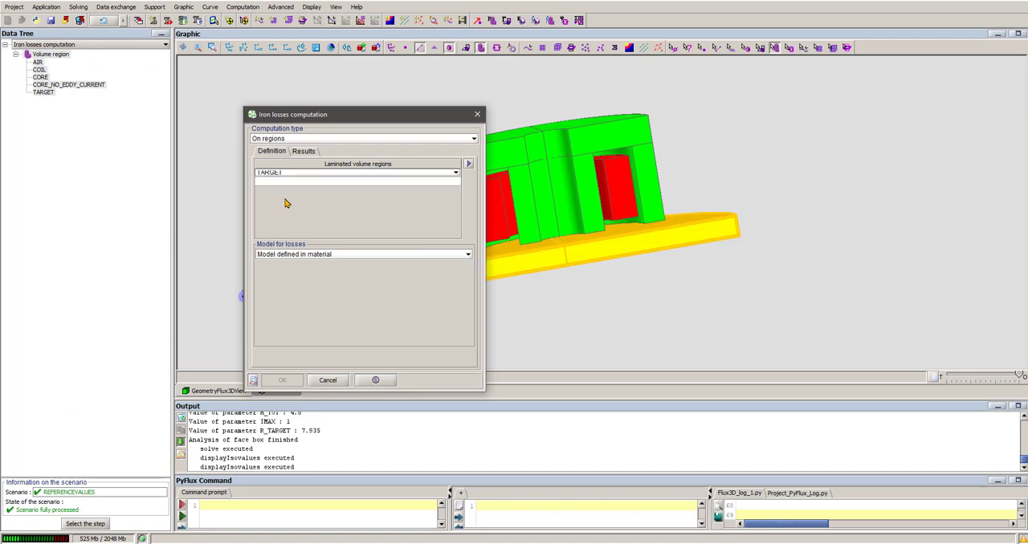
{"action": "left_click", "coordinate": [310, 152]}
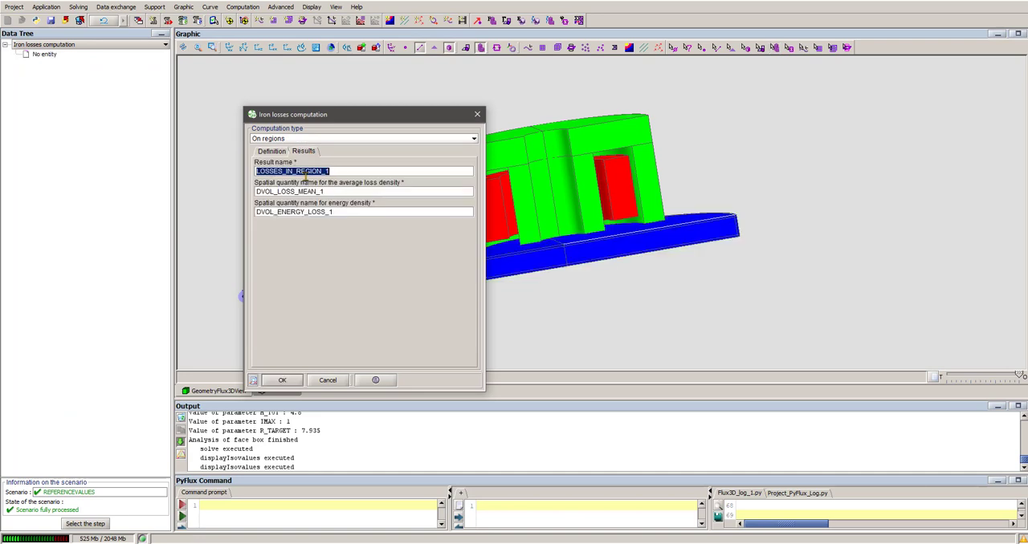
{"action": "left_click", "coordinate": [280, 171]}
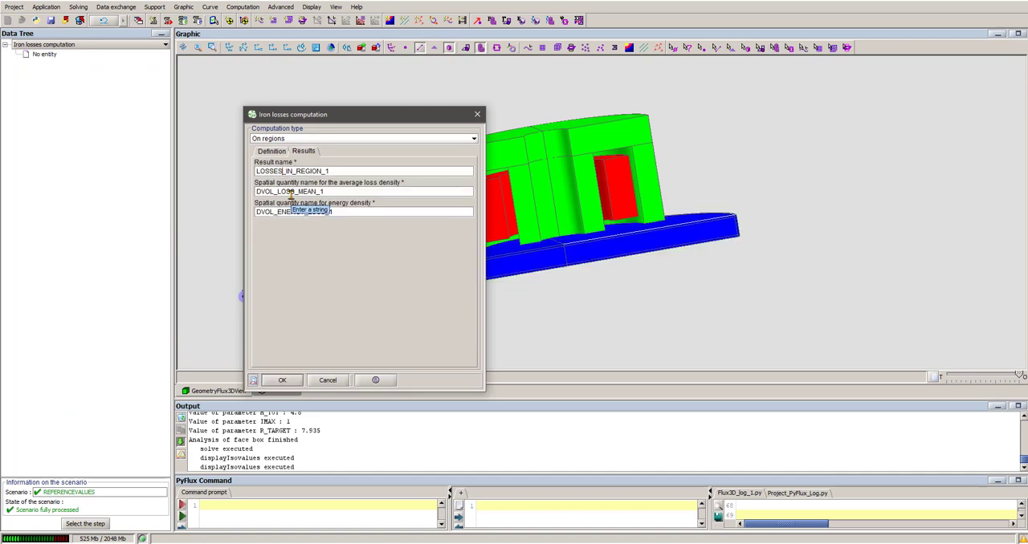
{"action": "type", "text": "Total_"}
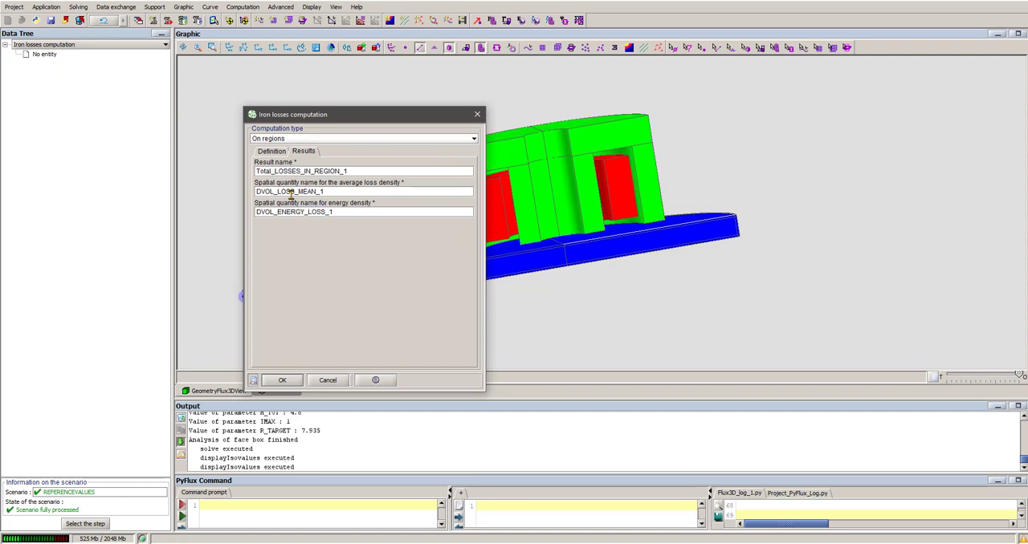
{"action": "left_click", "coordinate": [274, 192]}
{"action": "type", "text": "Total_"}
{"action": "left_click", "coordinate": [279, 212]}
{"action": "type", "text": "To"}
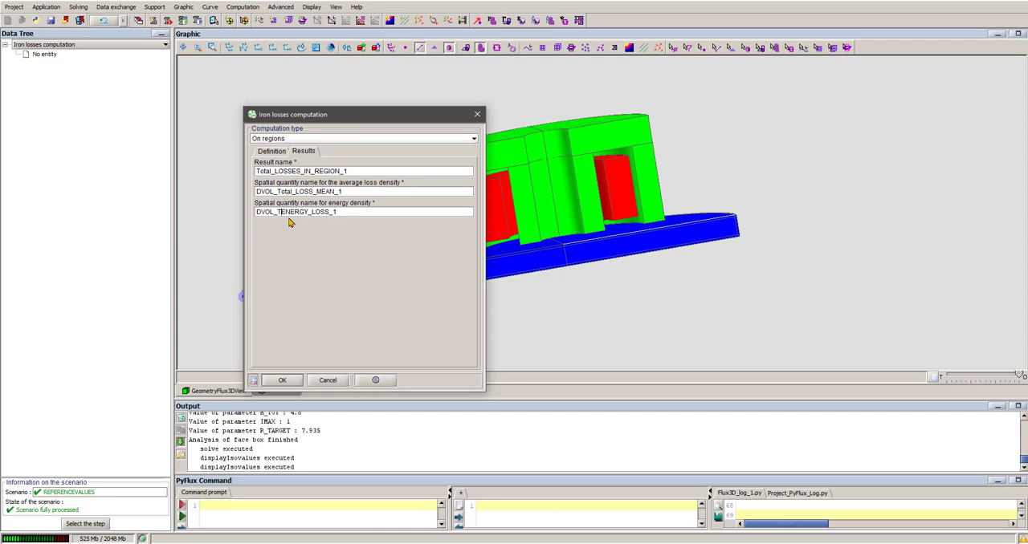
{"action": "type", "text": "tal_"}
{"action": "left_click", "coordinate": [283, 381]}
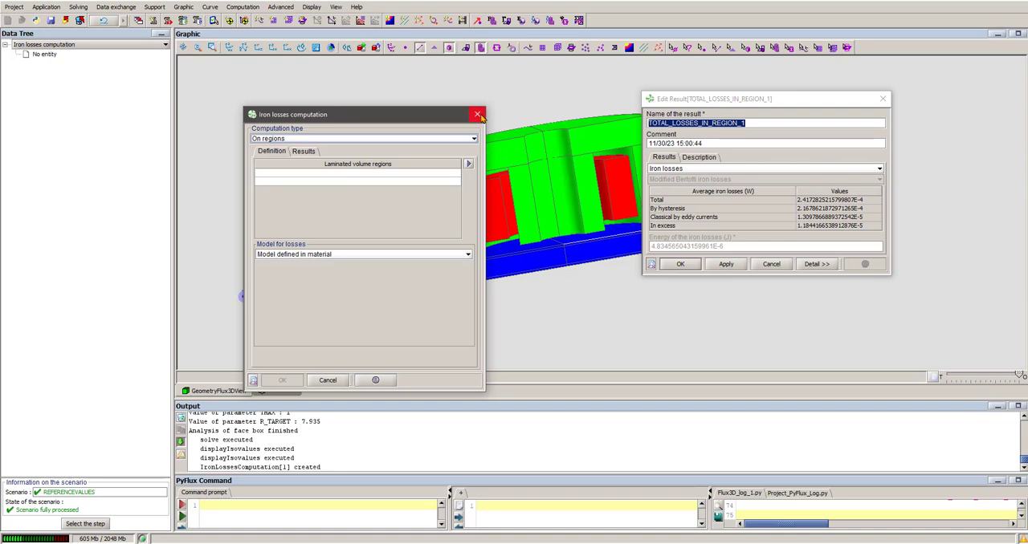
{"action": "left_click", "coordinate": [478, 115]}
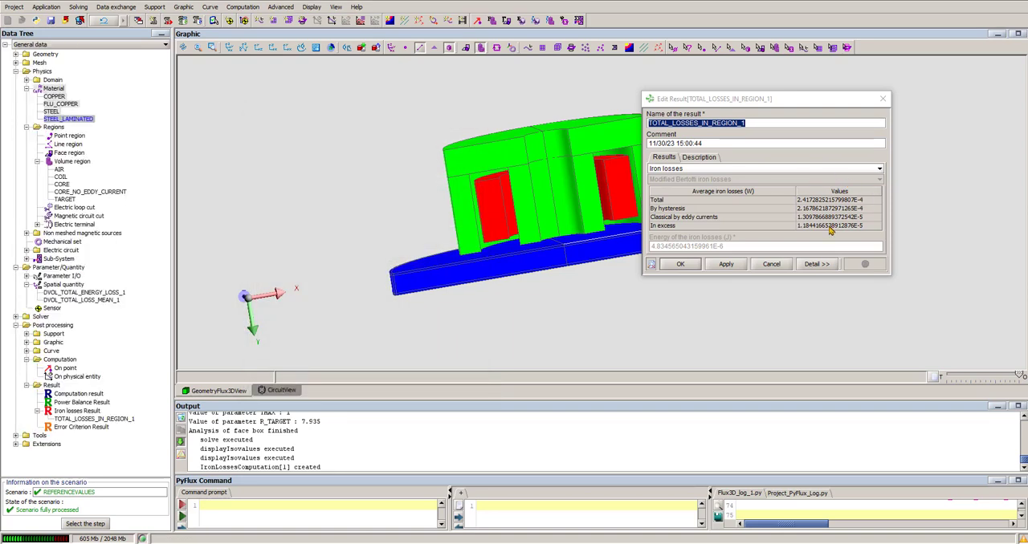
- Review the average iron losses of the TARGET region alongside the circuit and 3D geometry views, and dismiss the result
{"action": "left_click", "coordinate": [286, 391]}
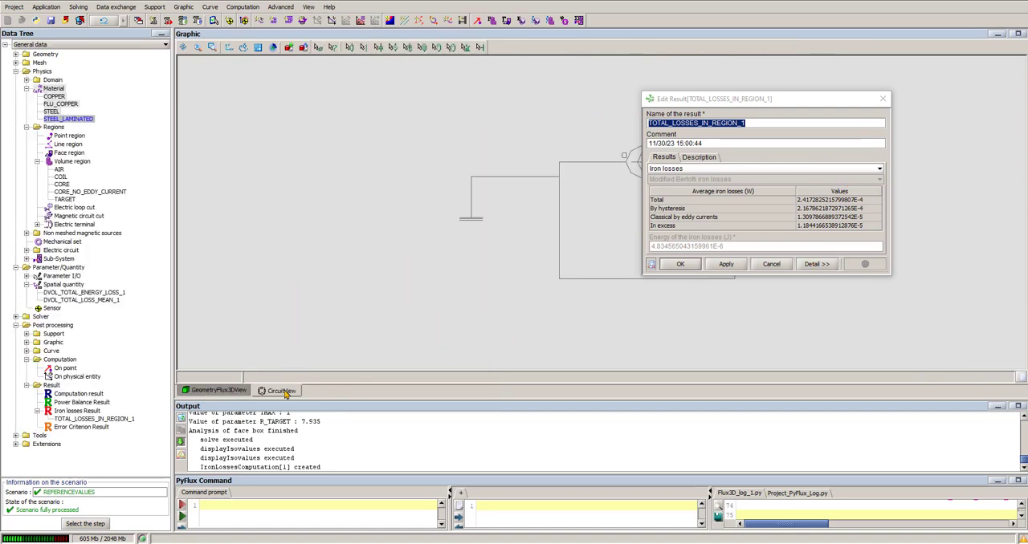
{"action": "left_click_drag", "start_coordinate": [761, 100], "coordinate": [886, 135]}
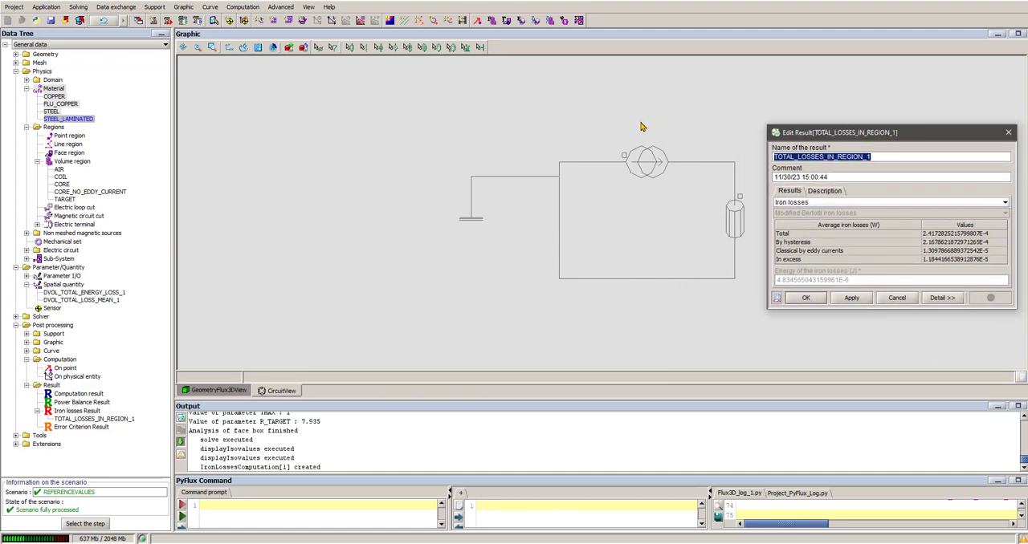
{"action": "left_click", "coordinate": [232, 395]}
{"action": "left_click_drag", "start_coordinate": [822, 138], "coordinate": [721, 137]}
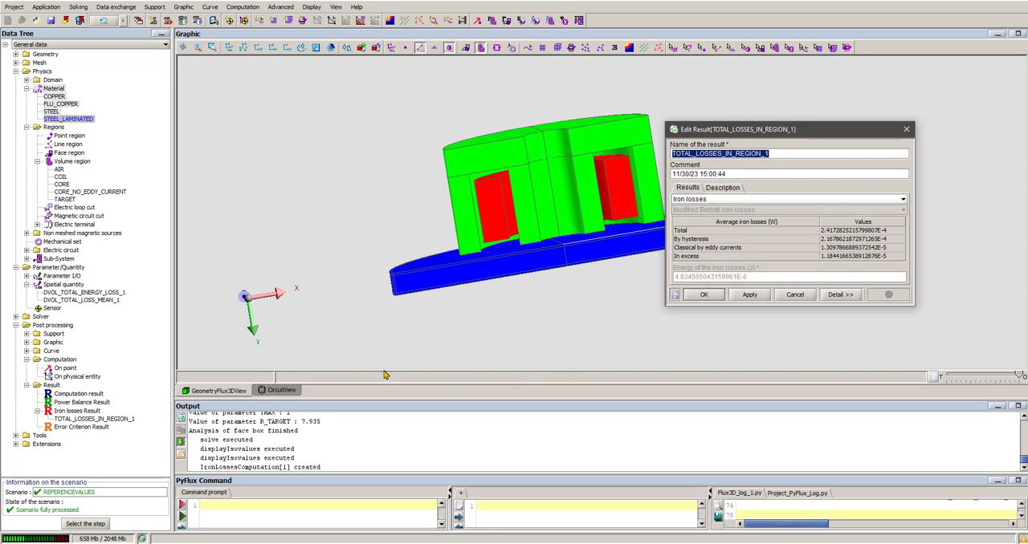
{"action": "left_click", "coordinate": [291, 396]}
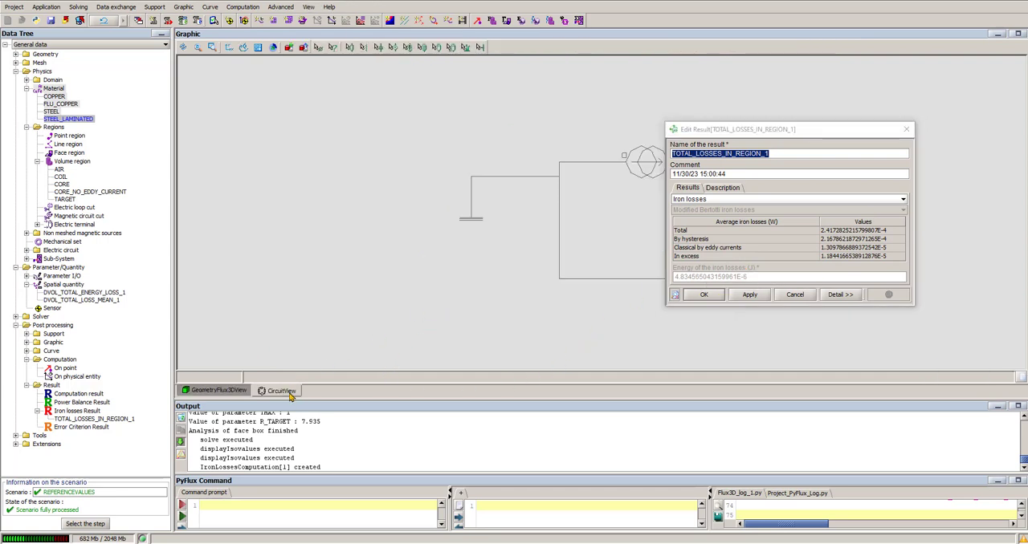
{"action": "left_click", "coordinate": [239, 393]}
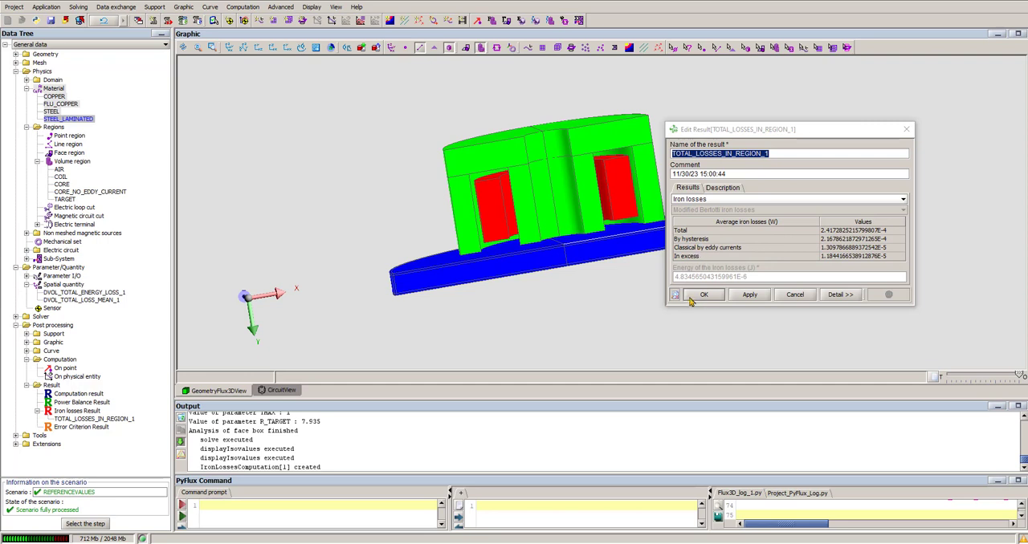
{"action": "left_click", "coordinate": [790, 295]}
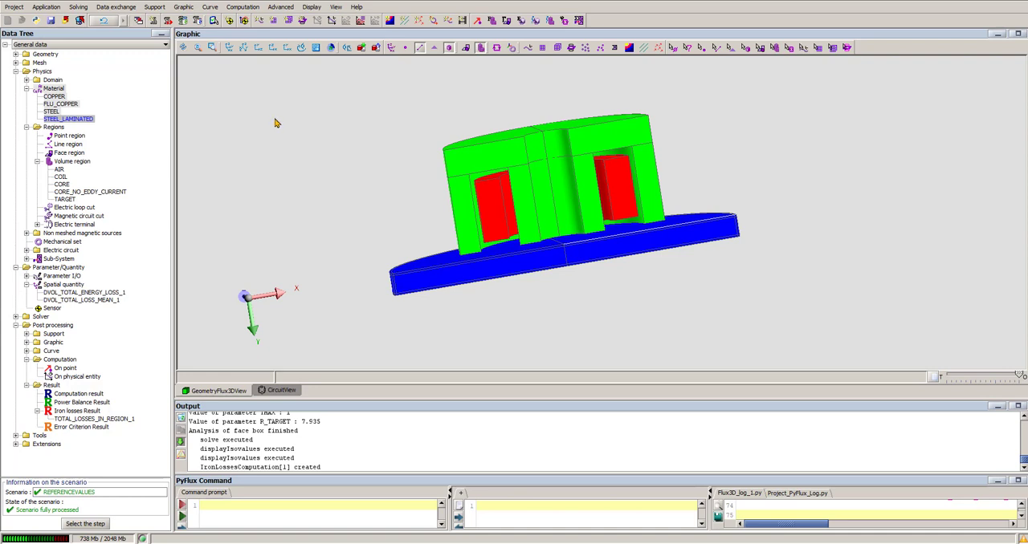
- Start an iron losses computation on the TARGET region with the Modified Bertotti loss model and enlarge the computation dialog
{"action": "left_click", "coordinate": [245, 8]}
{"action": "mouse_move", "coordinate": [267, 46]}
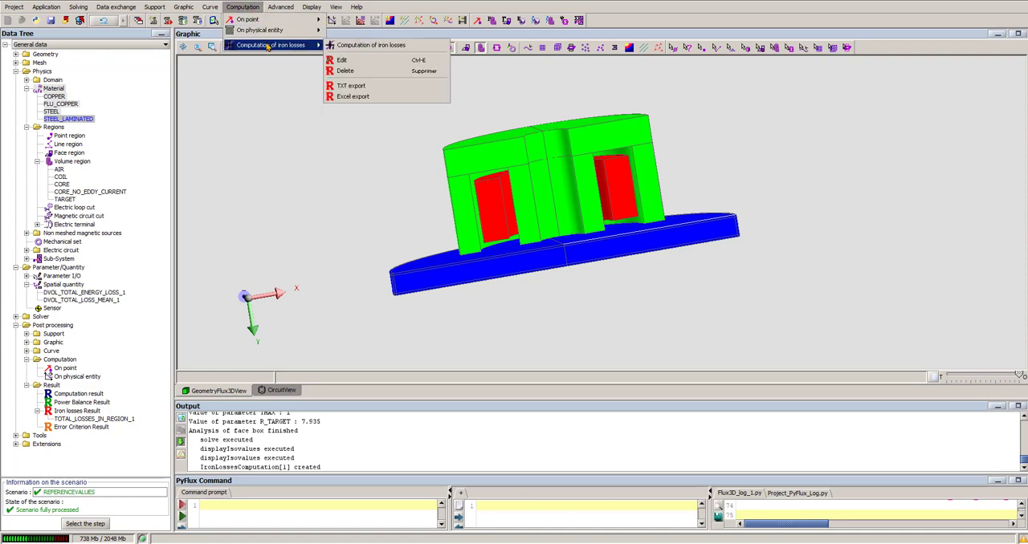
{"action": "left_click", "coordinate": [346, 45]}
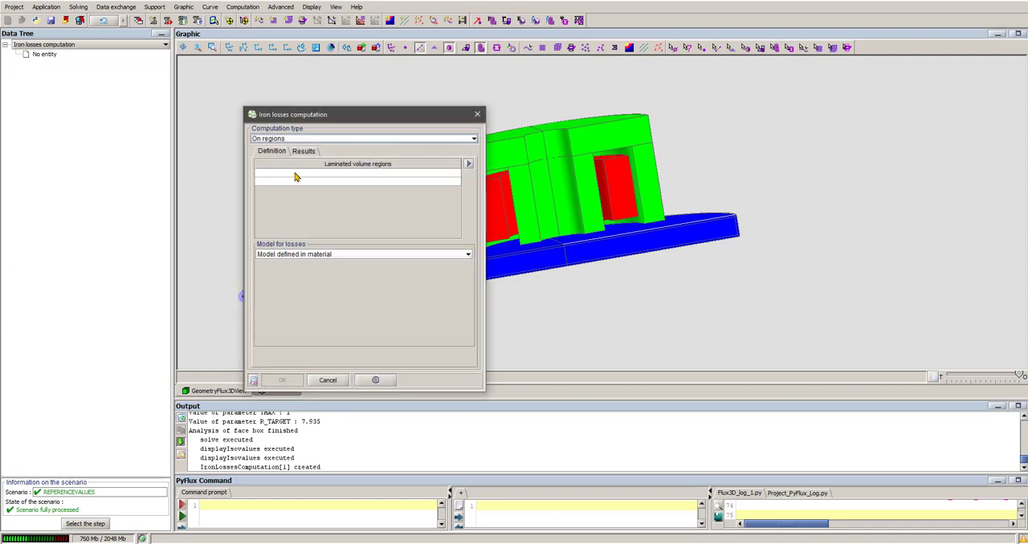
{"action": "left_click", "coordinate": [295, 176]}
{"action": "left_click", "coordinate": [289, 202]}
{"action": "left_click", "coordinate": [313, 254]}
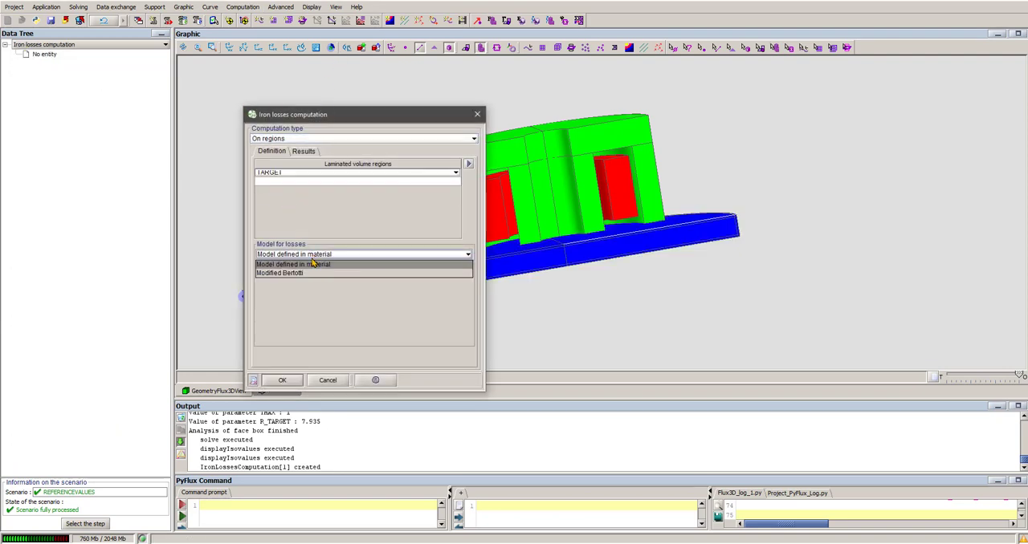
{"action": "left_click", "coordinate": [307, 274]}
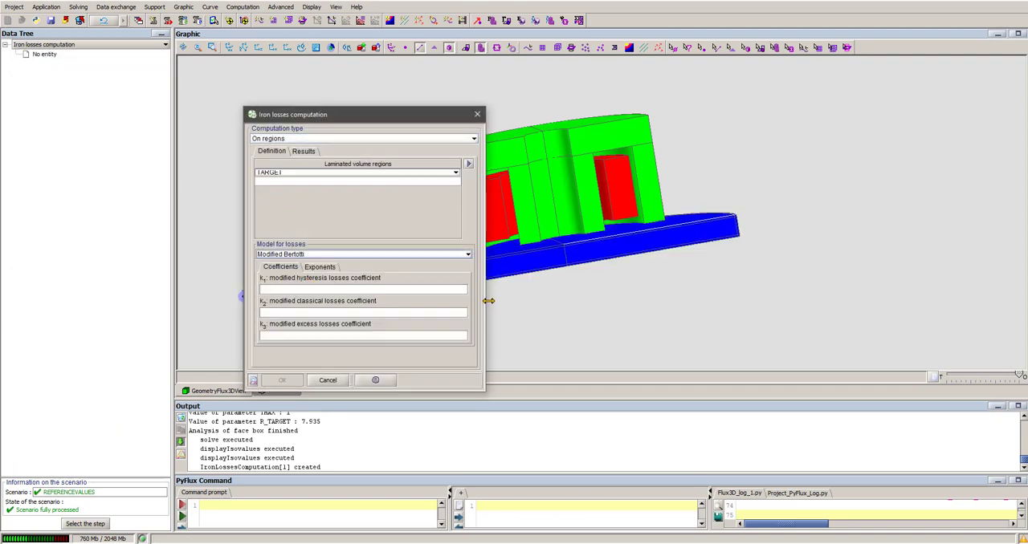
{"action": "left_click_drag", "start_coordinate": [488, 300], "coordinate": [568, 300]}
{"action": "left_click_drag", "start_coordinate": [401, 114], "coordinate": [441, 79]}
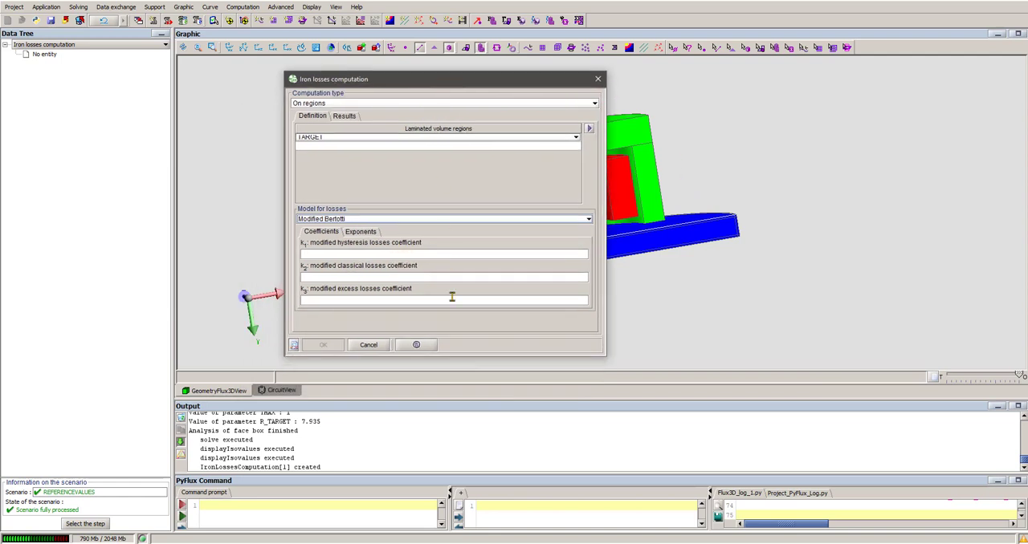
- Enter the modified Bertotti coefficients k1, k2 and k3 for the TARGET region so that only the hysteresis losses count
{"action": "key", "text": "alt+Tab"}
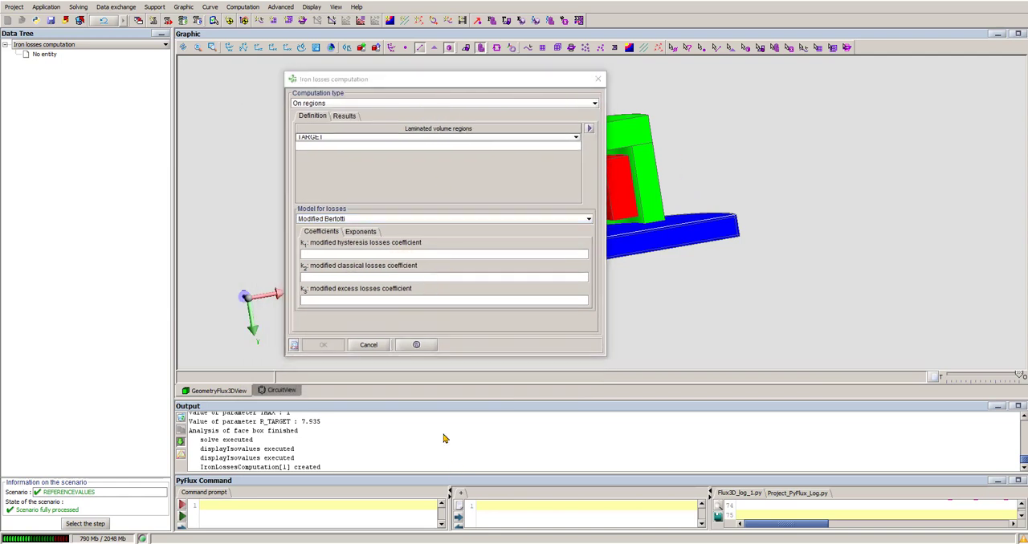
{"action": "left_click", "coordinate": [333, 255]}
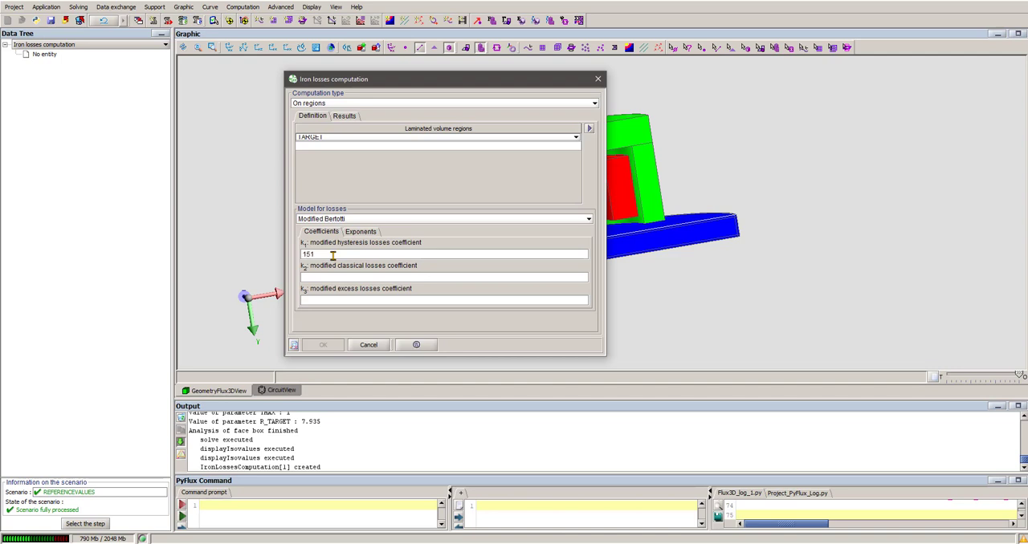
{"action": "left_click", "coordinate": [327, 277]}
{"action": "left_click", "coordinate": [328, 299]}
- Set the exponents of B to 2.058 for hysteresis, 0.386 for classical and 0.379 for excess losses
{"action": "left_click", "coordinate": [363, 233]}
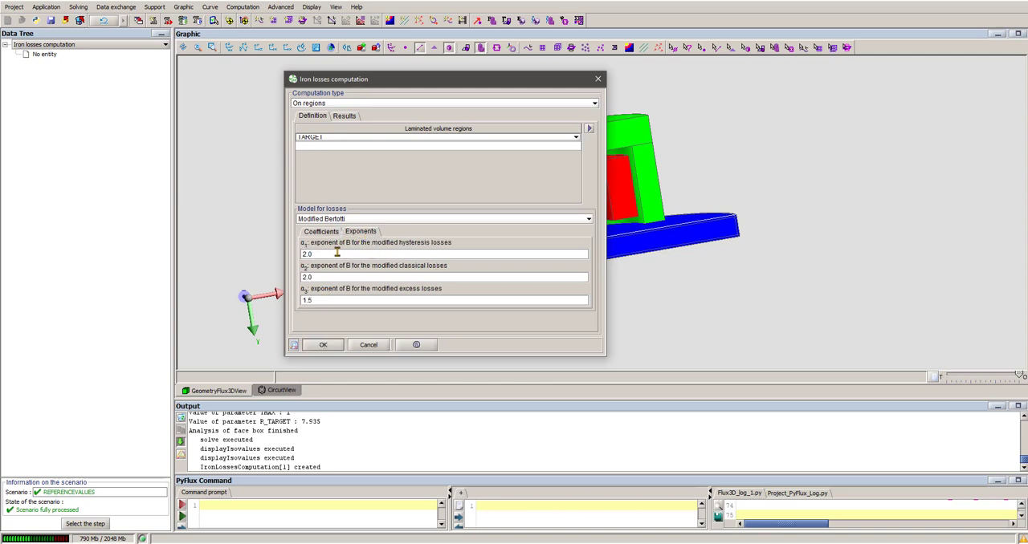
{"action": "type", "text": "58"}
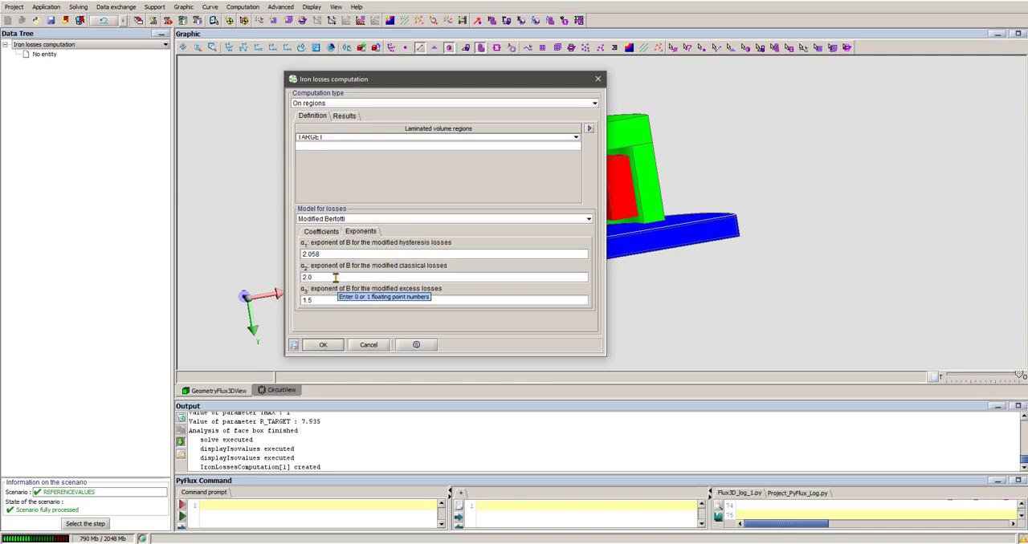
{"action": "key", "text": "Tab"}
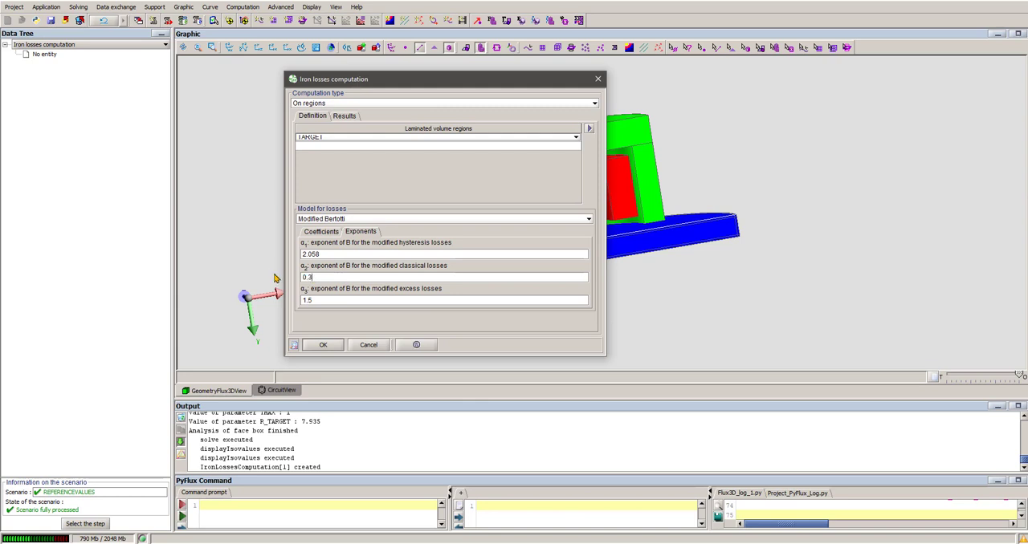
{"action": "left_click", "coordinate": [338, 297]}
- Name the outputs Hyst_LOSSES_IN_REGION_1, DVOL_Hyst_LOSS_MEAN_1 and DVOL__Hyst_ENERGY_LOSS_1, and compute the hysteresis losses of the TARGET region
{"action": "left_click", "coordinate": [345, 116]}
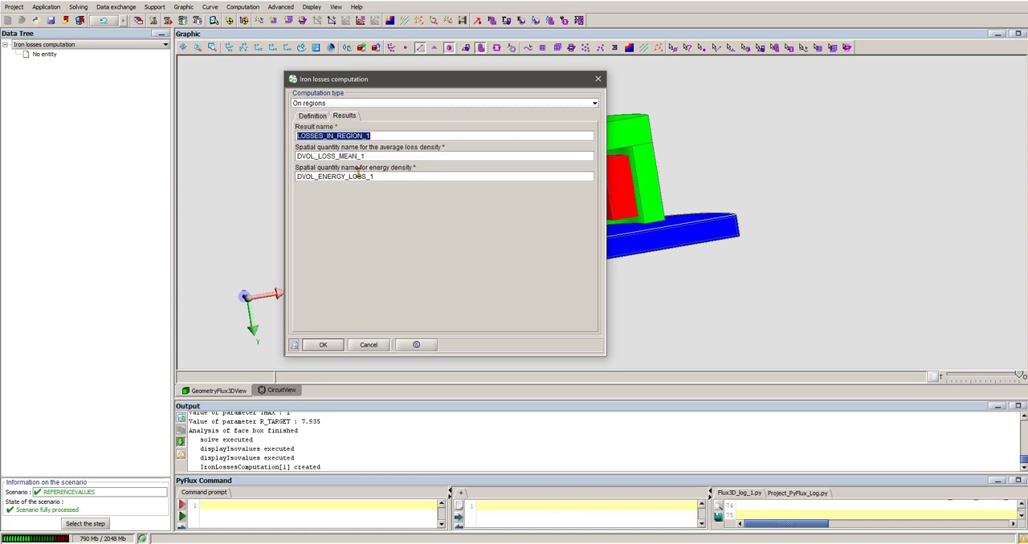
{"action": "left_click", "coordinate": [295, 136]}
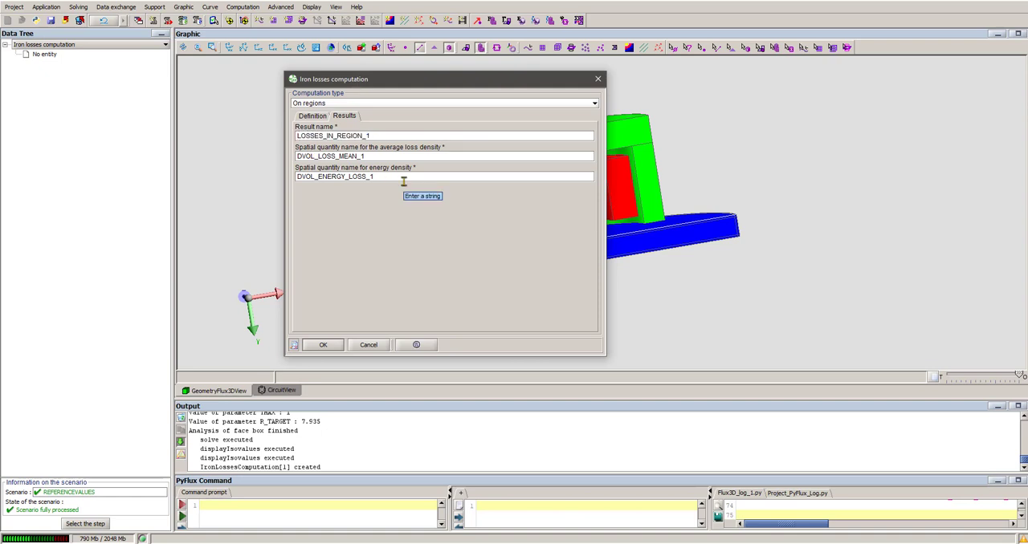
{"action": "type", "text": "Hyst_"}
{"action": "left_click", "coordinate": [317, 156]}
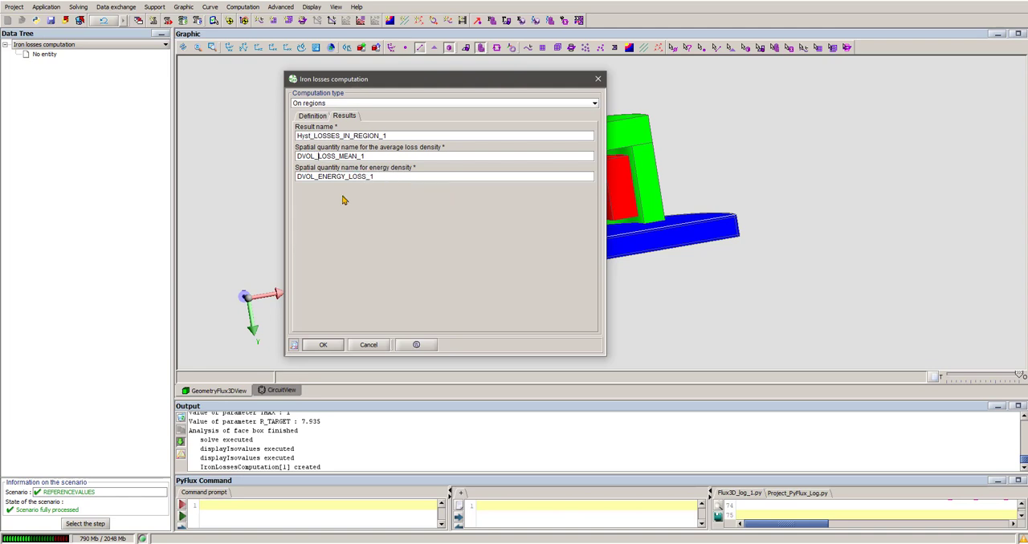
{"action": "type", "text": "Hyst_"}
{"action": "type", "text": "_"}
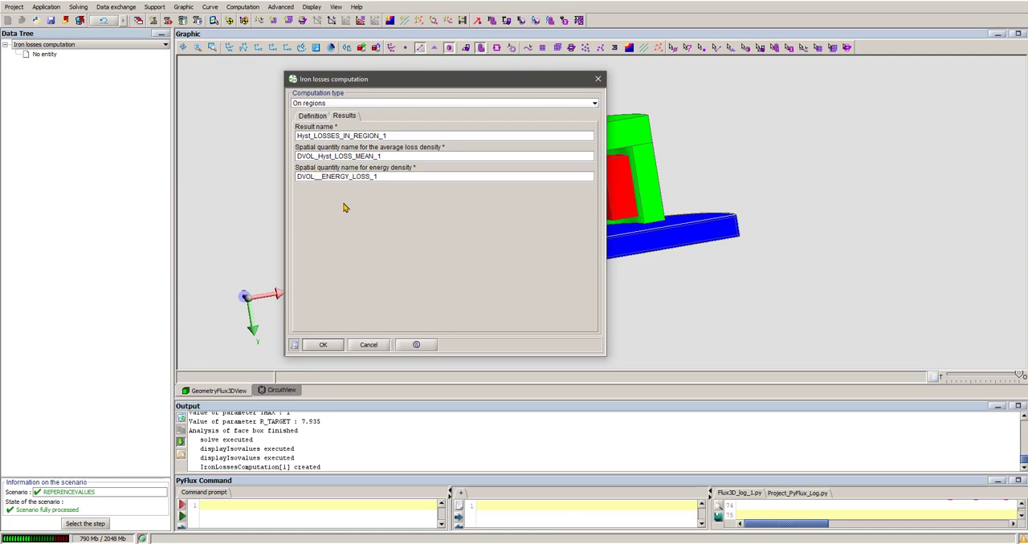
{"action": "type", "text": "Hyst_"}
{"action": "left_click", "coordinate": [312, 116]}
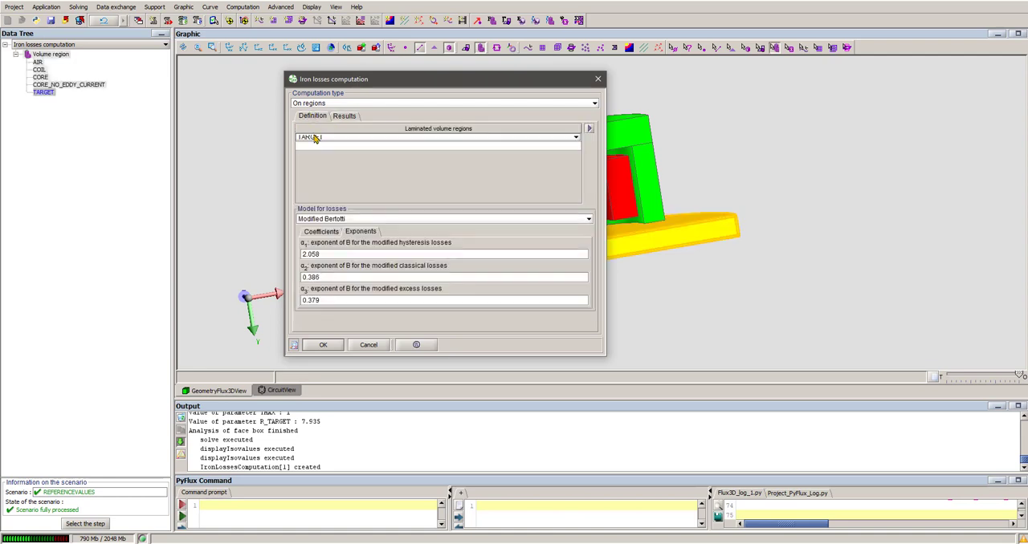
{"action": "left_click", "coordinate": [324, 345]}
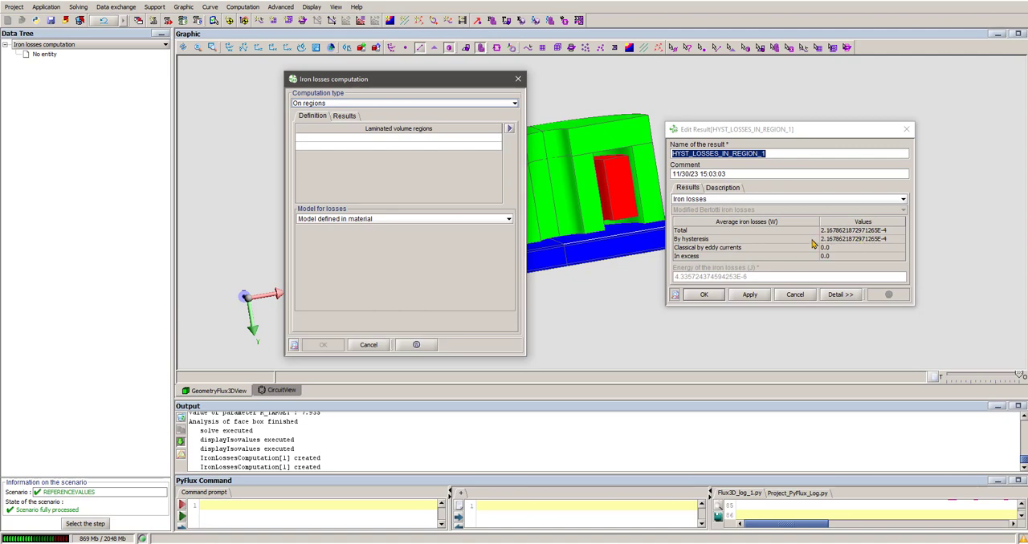
- Compare the HYST_LOSSES_IN_REGION_1 result with TOTAL_LOSSES_IN_REGION_1 side by side, and close both results
{"action": "left_click", "coordinate": [32, 46]}
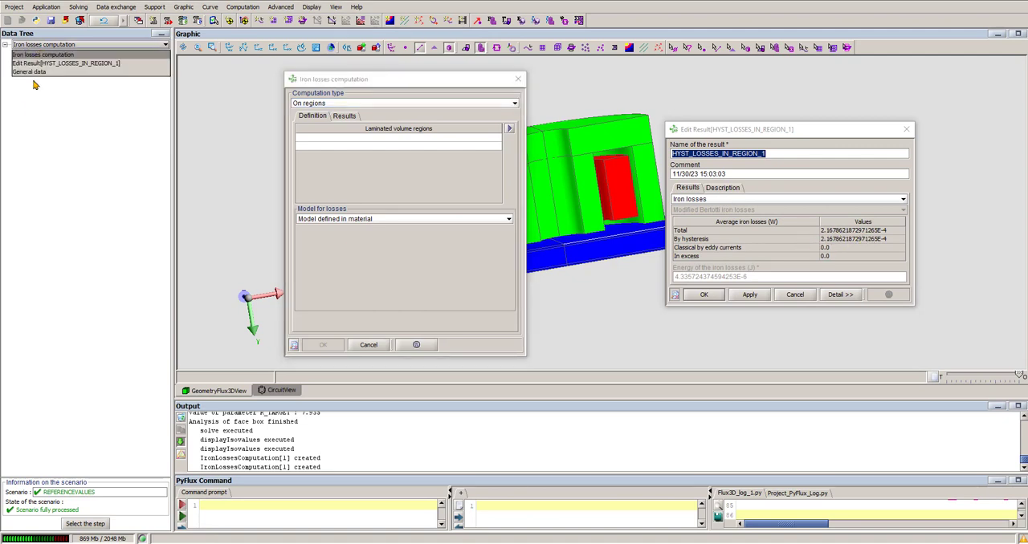
{"action": "left_click", "coordinate": [43, 73]}
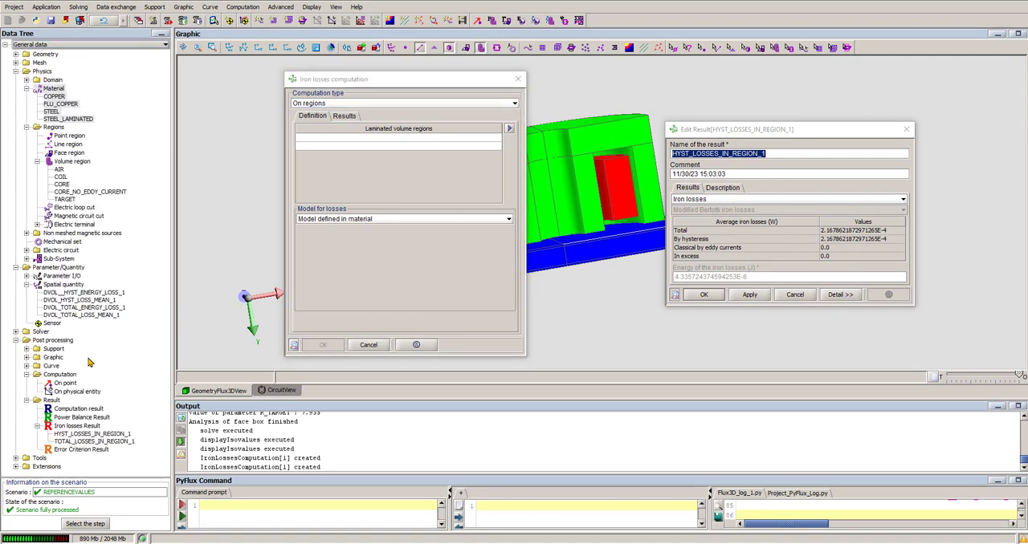
{"action": "double_click", "coordinate": [90, 434]}
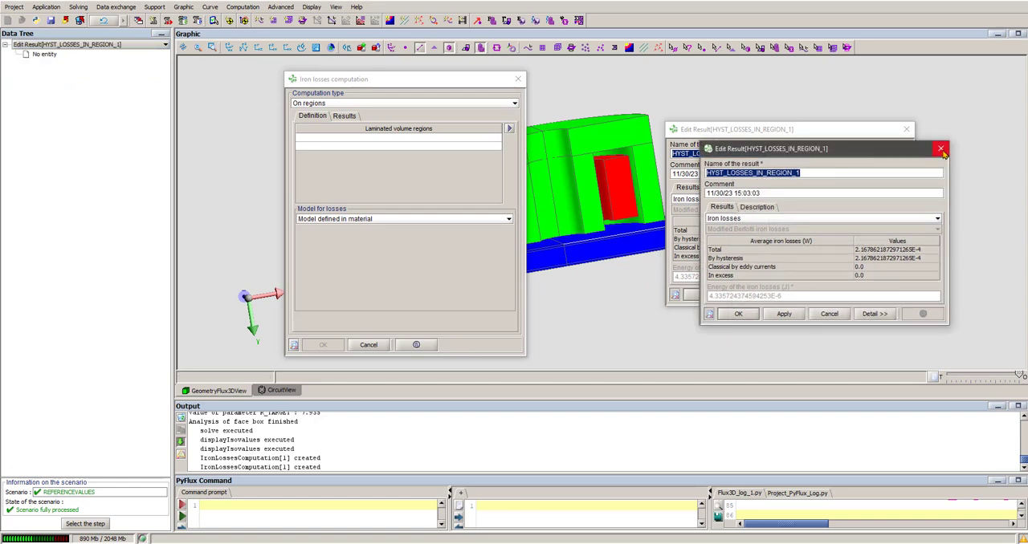
{"action": "left_click", "coordinate": [941, 150]}
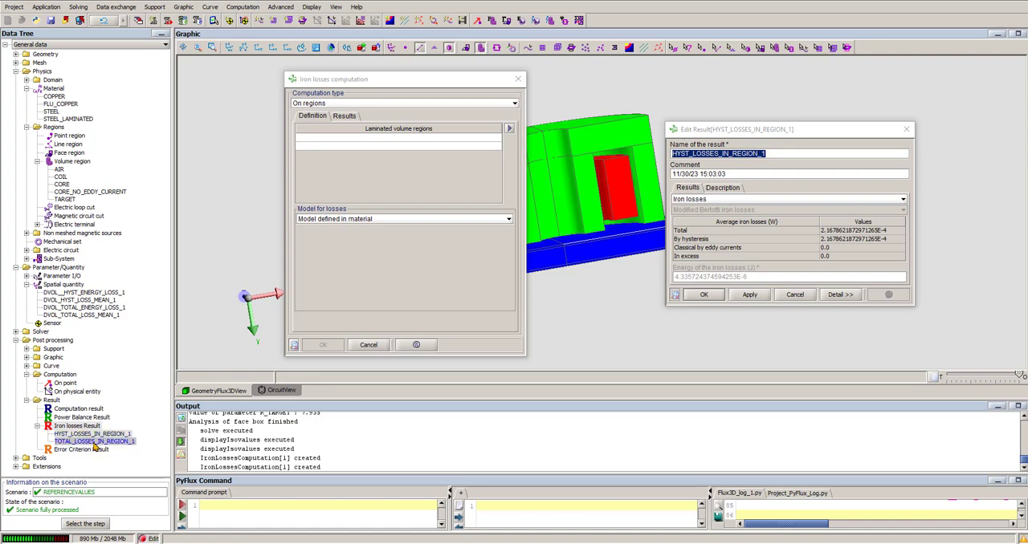
{"action": "double_click", "coordinate": [94, 442]}
{"action": "left_click_drag", "start_coordinate": [853, 151], "coordinate": [552, 139]}
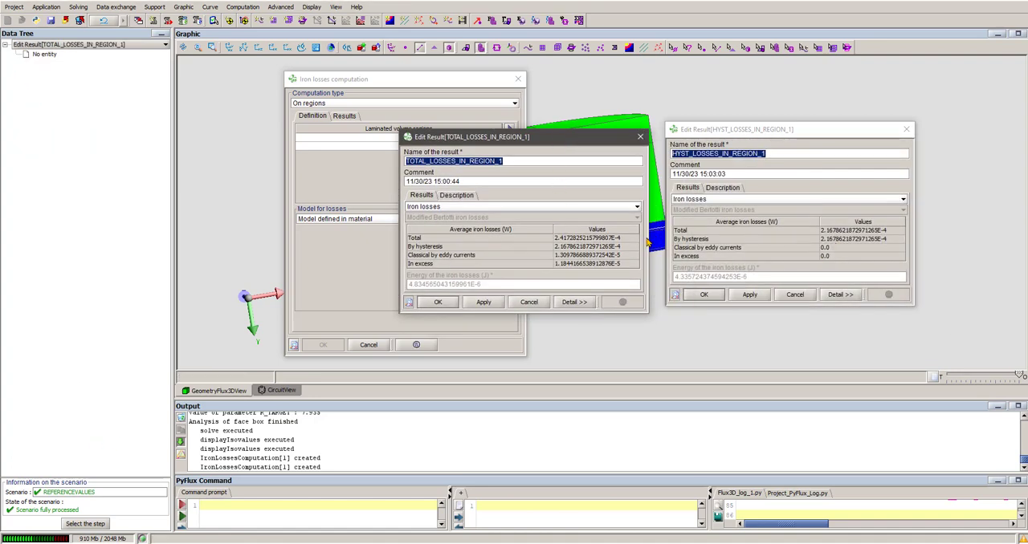
{"action": "left_click", "coordinate": [640, 137]}
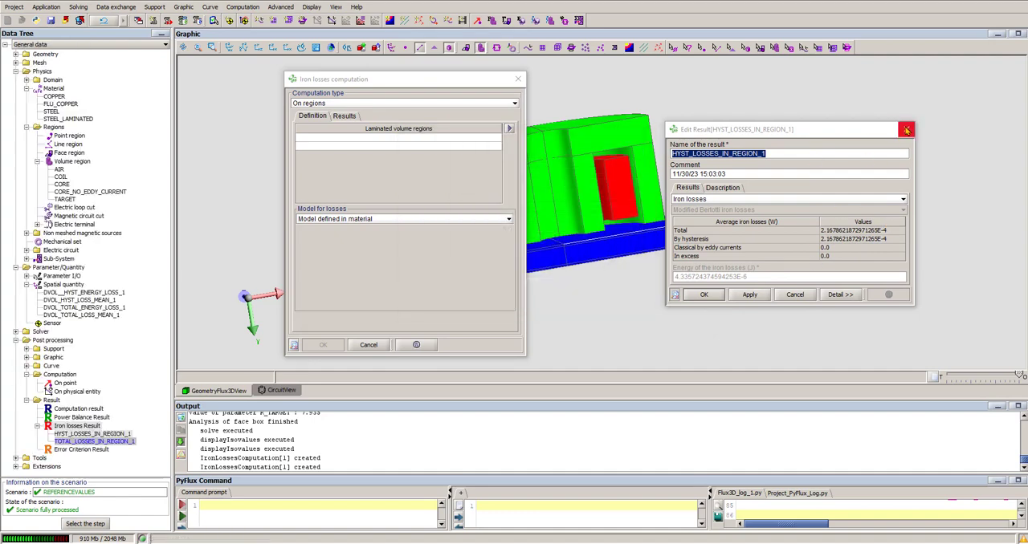
{"action": "left_click", "coordinate": [906, 130]}
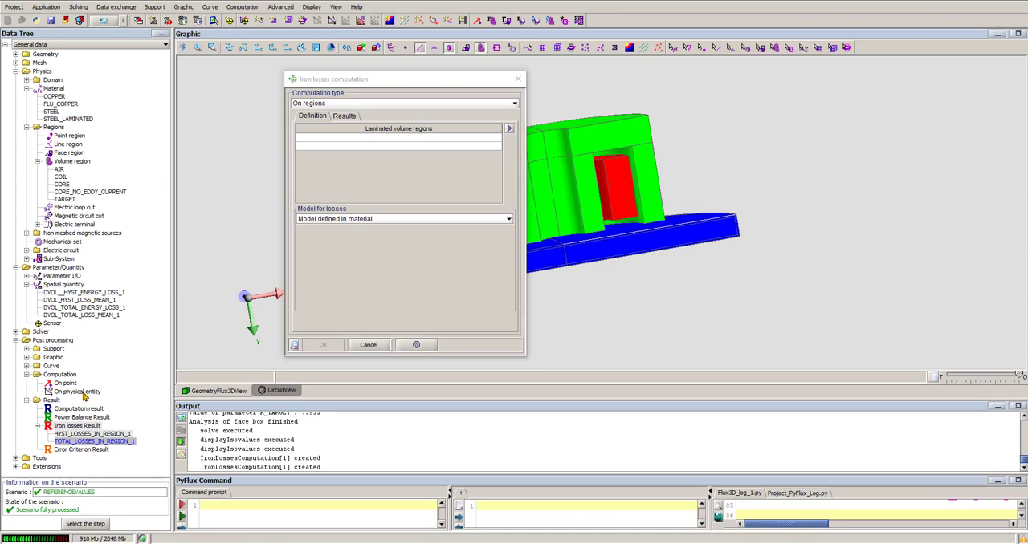
- Define another iron losses computation on the TARGET region with the Modified Bertotti loss model
{"action": "left_click", "coordinate": [341, 140]}
{"action": "left_click", "coordinate": [326, 163]}
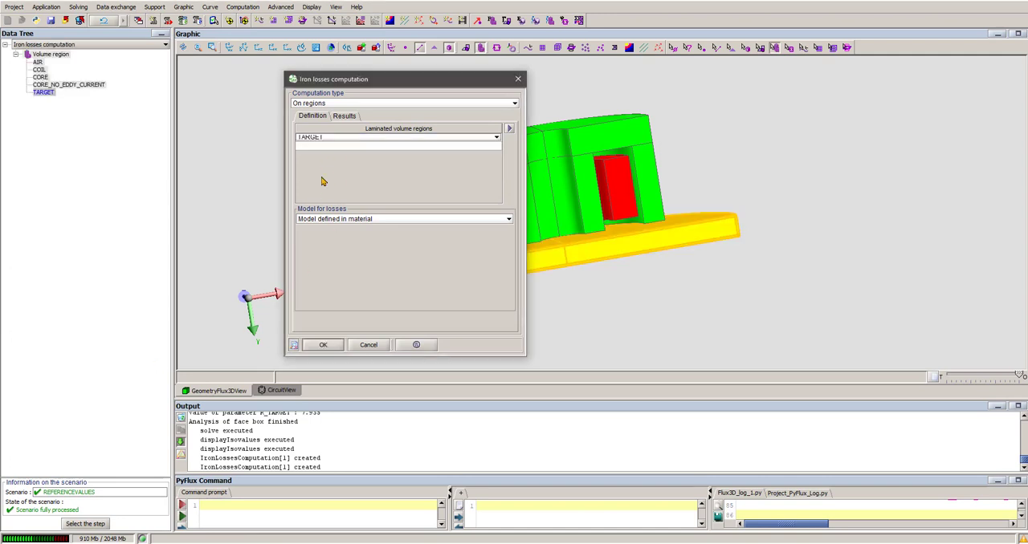
{"action": "left_click", "coordinate": [338, 221]}
{"action": "left_click", "coordinate": [333, 236]}
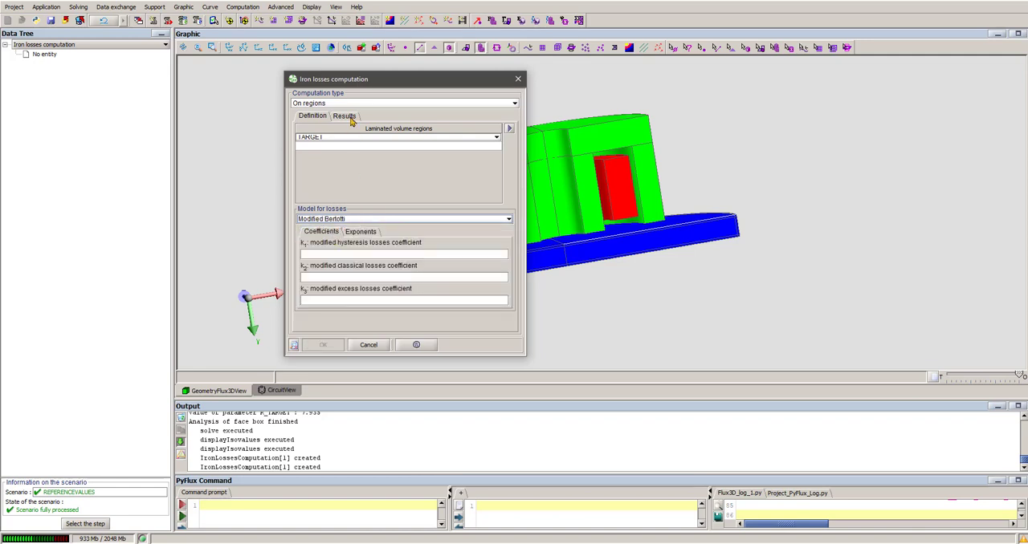
- Set the loss coefficients to 0 for hysteresis (k1), 54.668 for classical (k2) and 0 for excess (k3)
{"action": "left_click", "coordinate": [327, 255]}
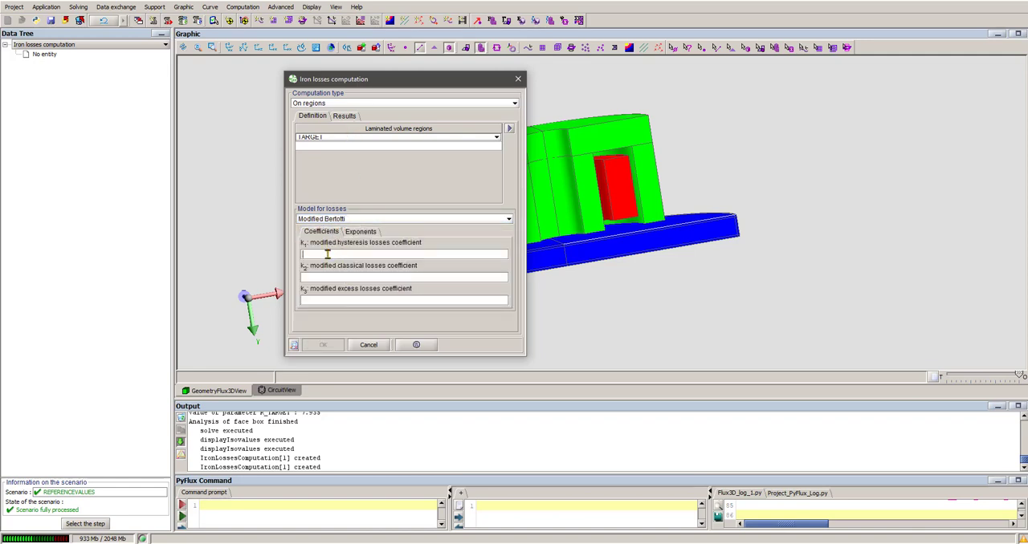
{"action": "type", "text": "0"}
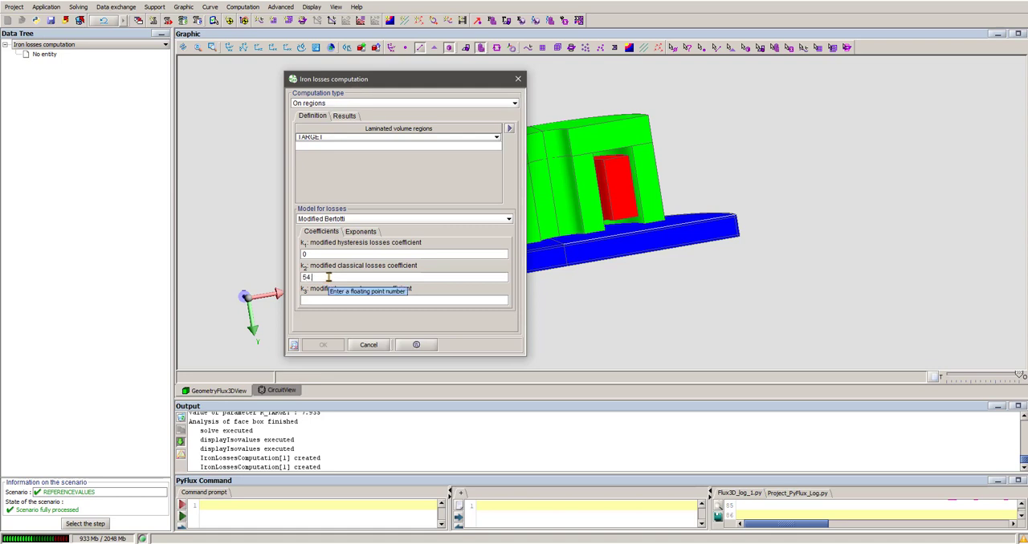
{"action": "left_click", "coordinate": [330, 300]}
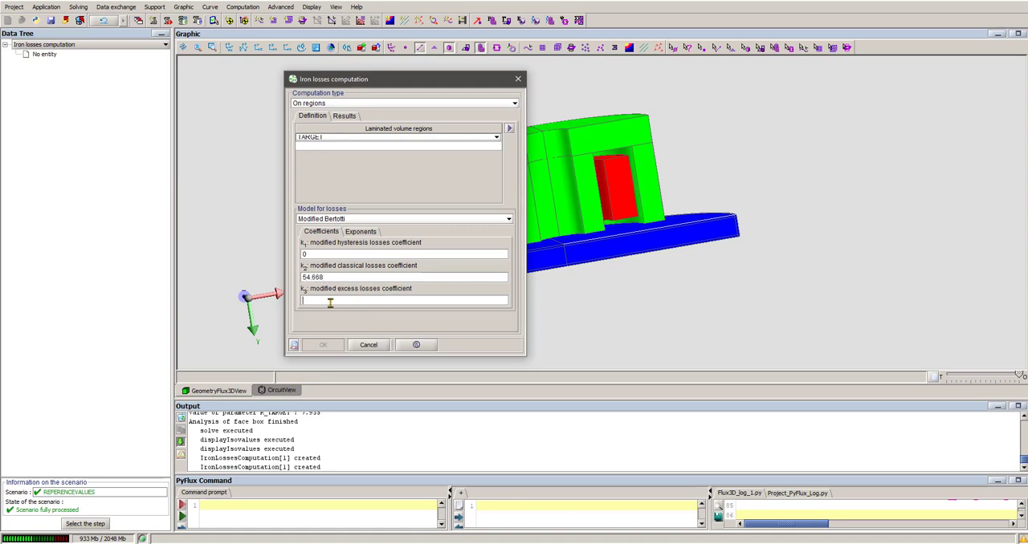
{"action": "type", "text": "0"}
- Set the three exponents of B to the values used in the hysteresis computation, with 2.058 for the modified hysteresis losses
{"action": "left_click", "coordinate": [360, 232]}
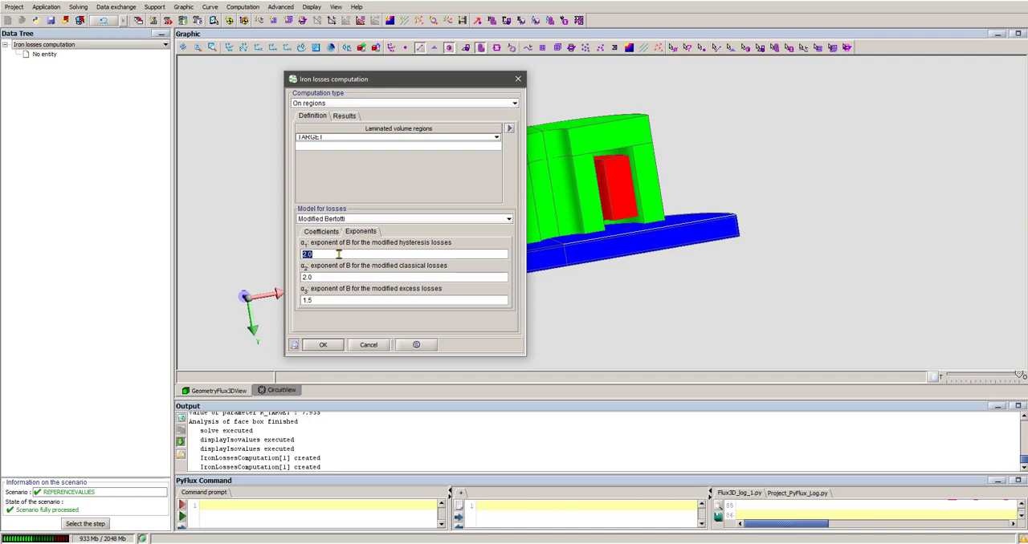
{"action": "left_click", "coordinate": [338, 254]}
{"action": "type", "text": "58"}
{"action": "double_click", "coordinate": [331, 278]}
{"action": "type", "text": "0.386"}
{"action": "key", "text": "Tab"}
{"action": "type", "text": "0"}
- Recheck the coefficients, compute the classical losses of the TARGET region, and close the computation and result dialogs
{"action": "left_click", "coordinate": [322, 236]}
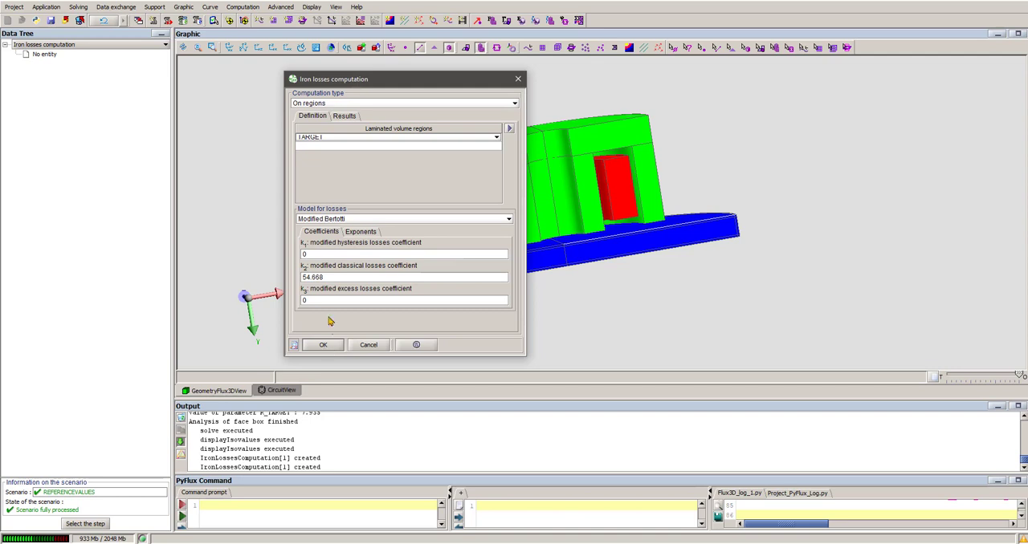
{"action": "left_click", "coordinate": [332, 347]}
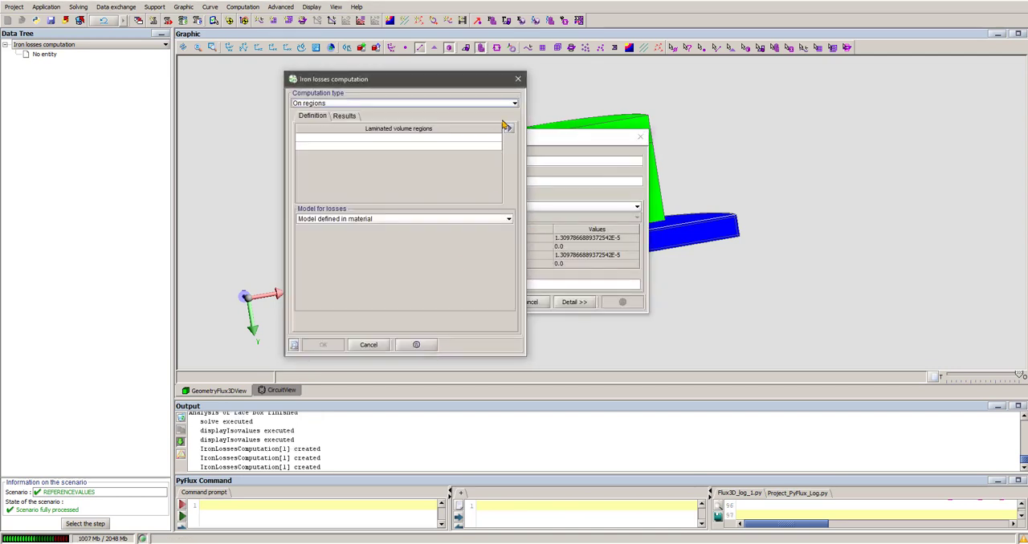
{"action": "left_click", "coordinate": [518, 80]}
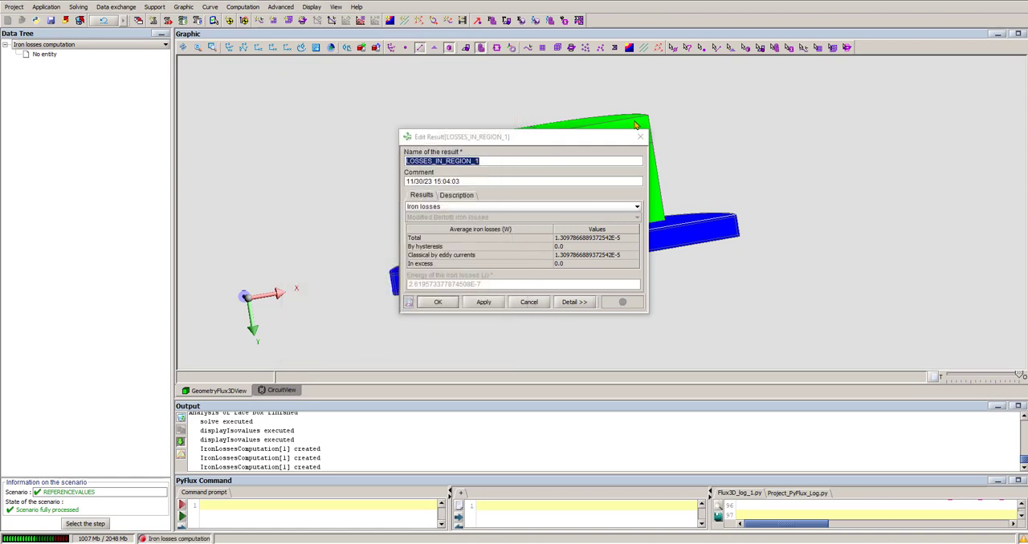
{"action": "left_click", "coordinate": [641, 136]}
- Rename the iron losses result of the classical losses computation as EC_LOSSES_IN_REGION_1
{"action": "scroll", "coordinate": [155, 304], "scroll_direction": "down", "scroll_amount": 1}
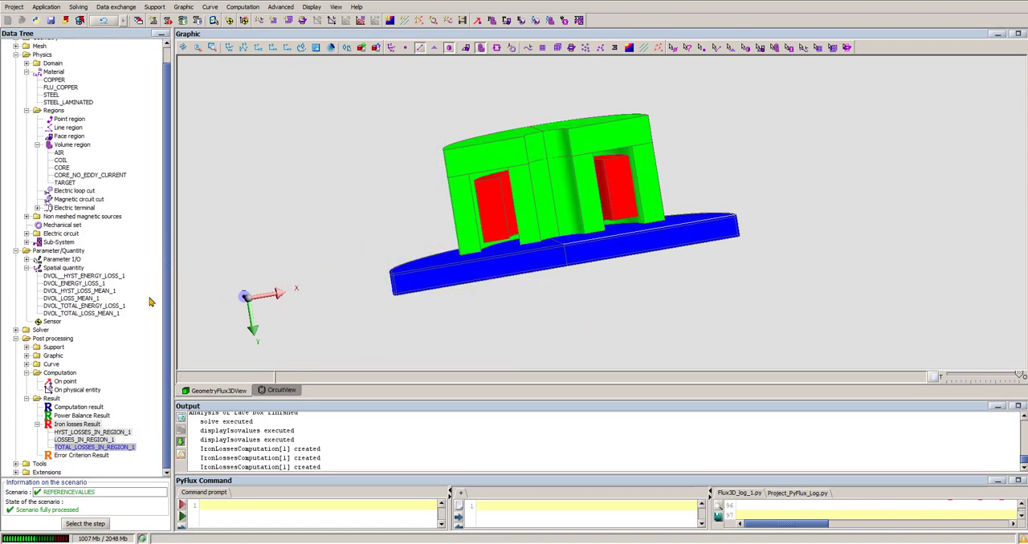
{"action": "right_click", "coordinate": [90, 441]}
{"action": "left_click", "coordinate": [123, 430]}
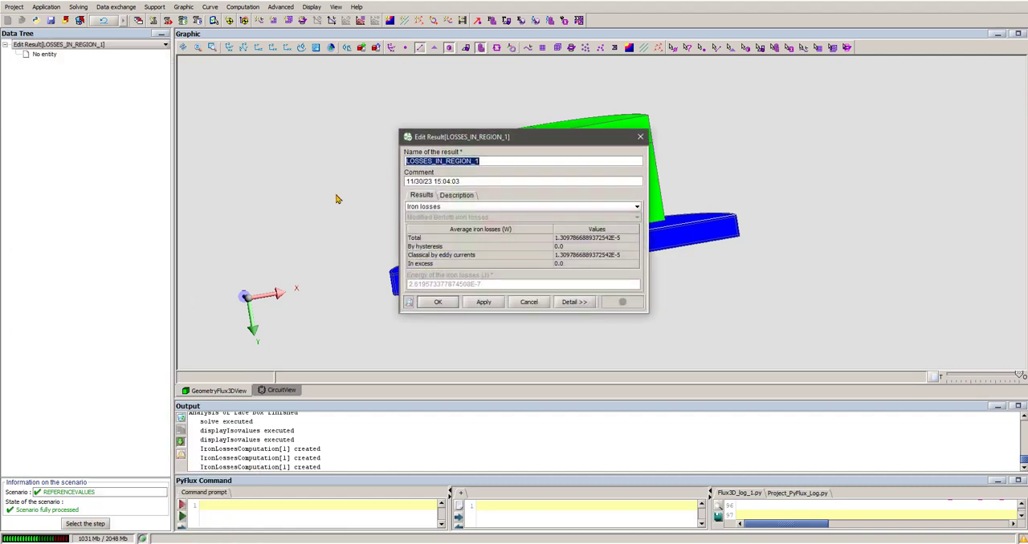
{"action": "left_click", "coordinate": [409, 161]}
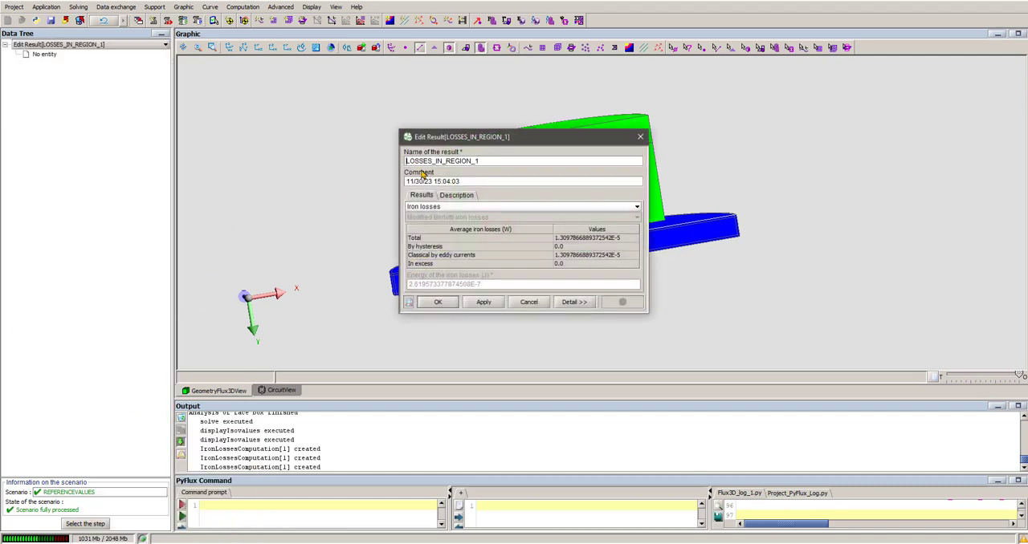
{"action": "type", "text": "EC"}
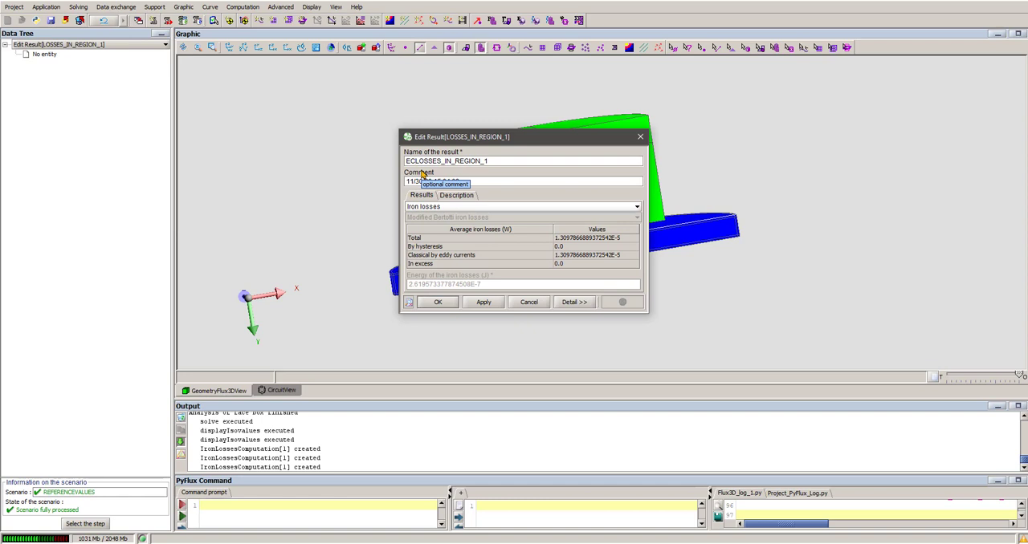
{"action": "type", "text": "_"}
{"action": "left_click", "coordinate": [437, 302]}
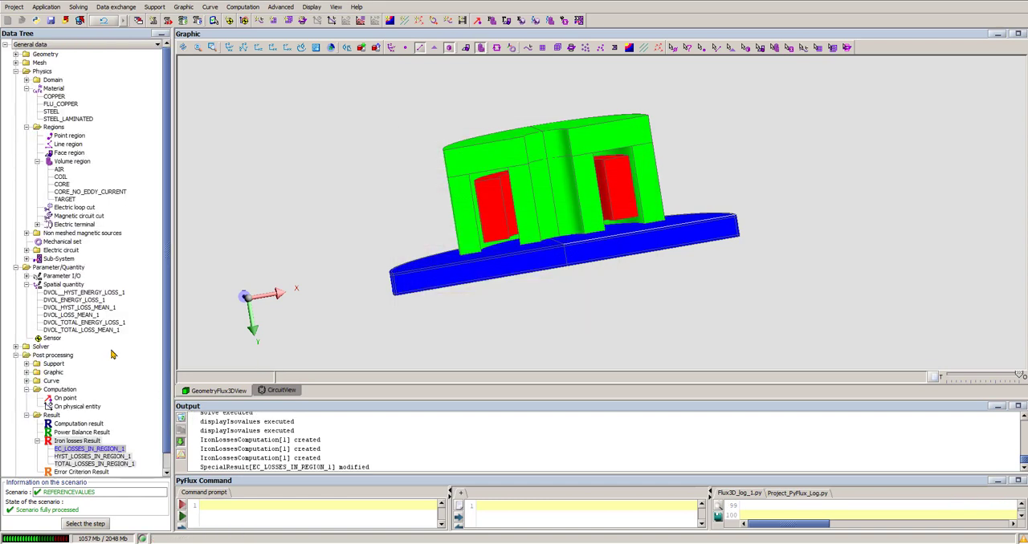
- Rename the spatial quantity for the classical losses' energy density as DVOL_EC_ENERGY_LOSS_1
{"action": "double_click", "coordinate": [89, 301]}
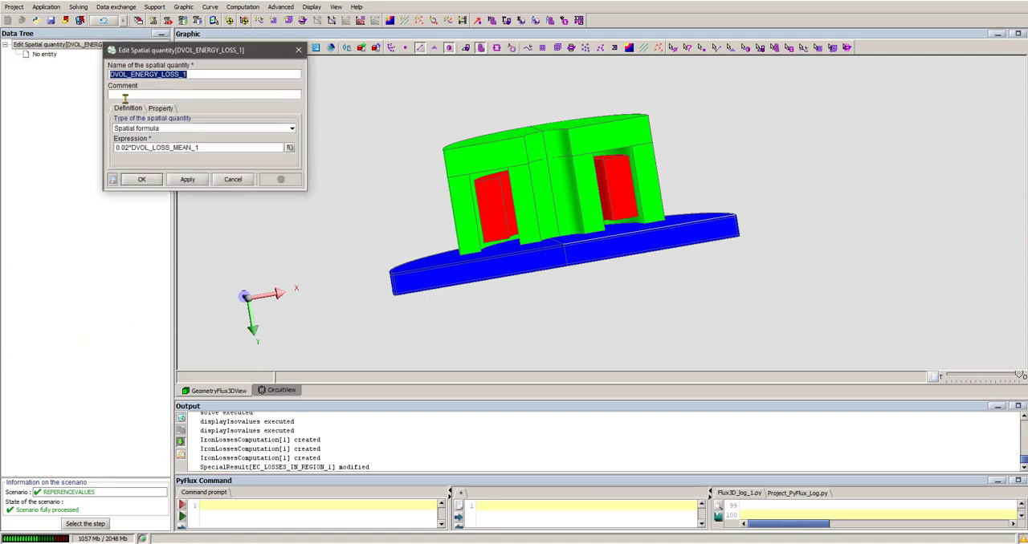
{"action": "left_click", "coordinate": [132, 74]}
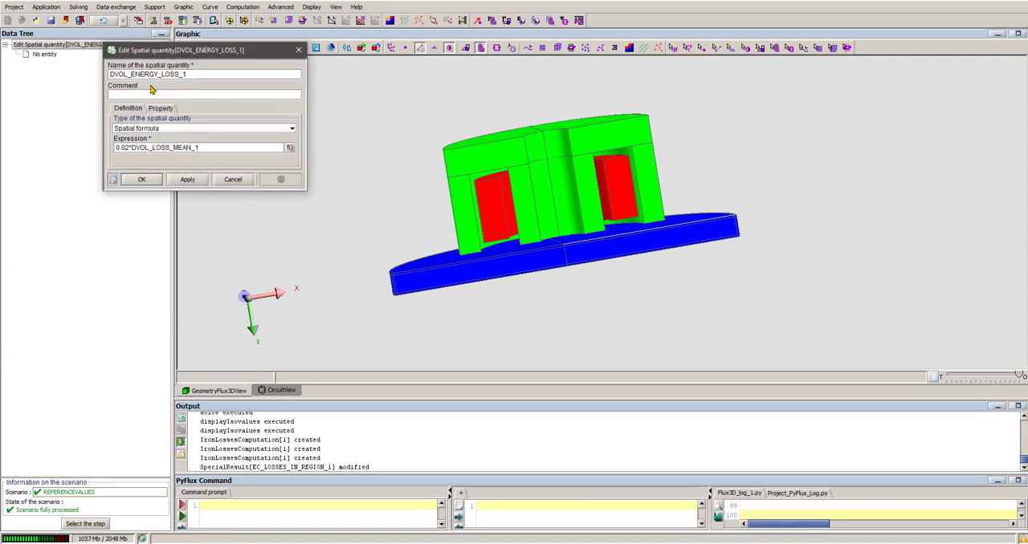
{"action": "type", "text": "EC_"}
{"action": "left_click", "coordinate": [142, 179]}
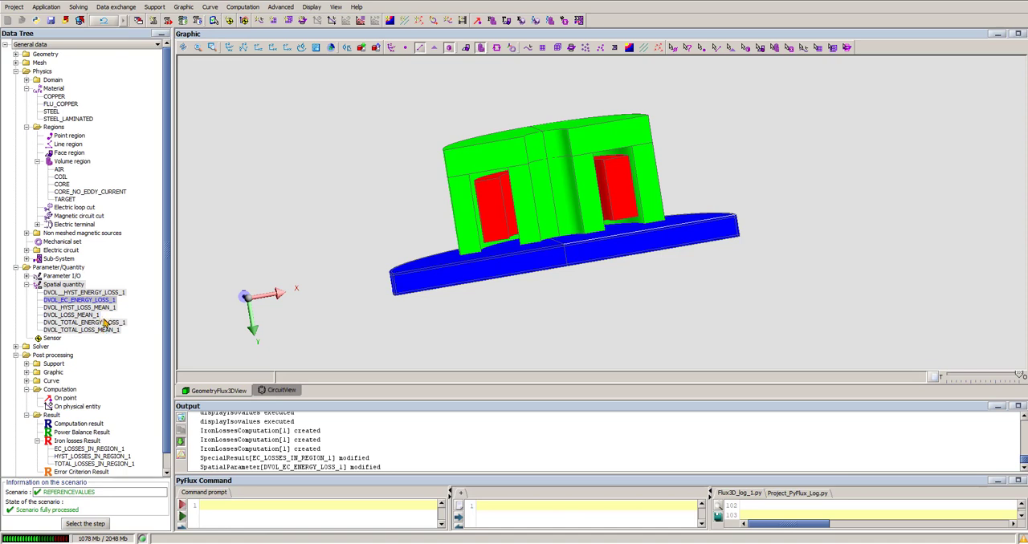
- Rename the spatial quantity for the classical losses' average loss density as DVOL_EC_LOSS_MEAN_1
{"action": "left_click", "coordinate": [76, 315]}
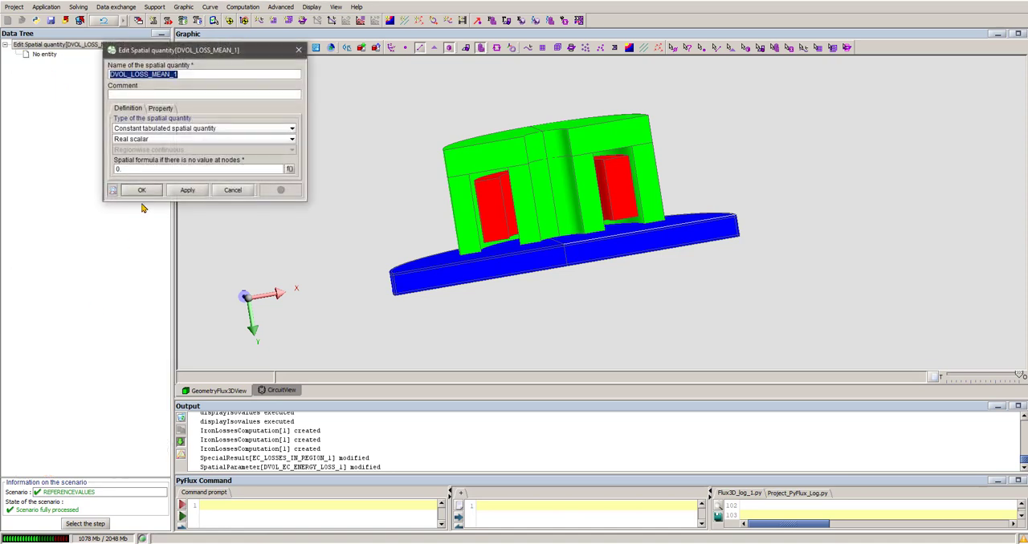
{"action": "left_click", "coordinate": [131, 74]}
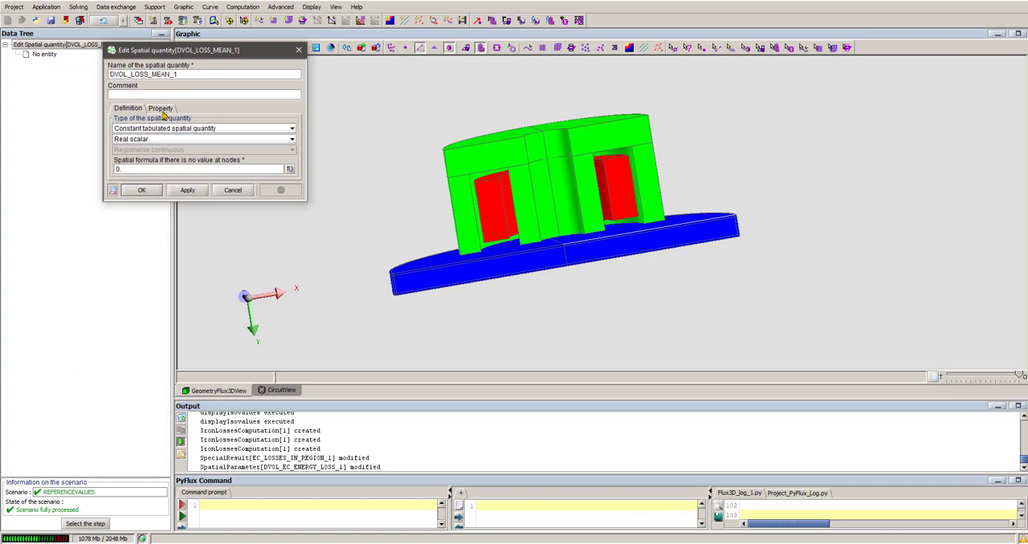
{"action": "type", "text": "EC_"}
{"action": "left_click", "coordinate": [141, 190]}
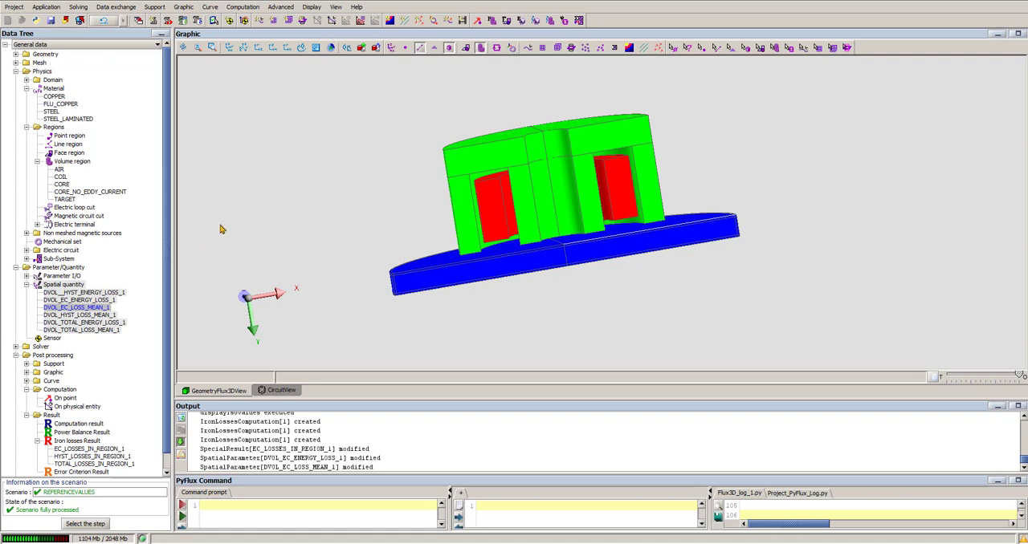
{"action": "left_click", "coordinate": [264, 281]}
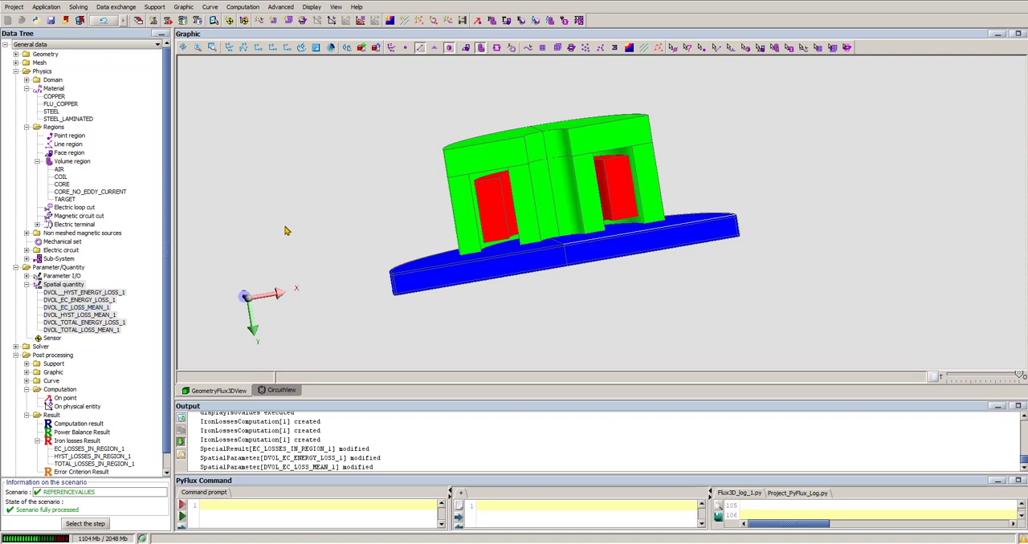
- Define a new iron losses computation on the TARGET laminated volume region with the Modified Bertotti loss model
{"action": "left_click", "coordinate": [247, 10]}
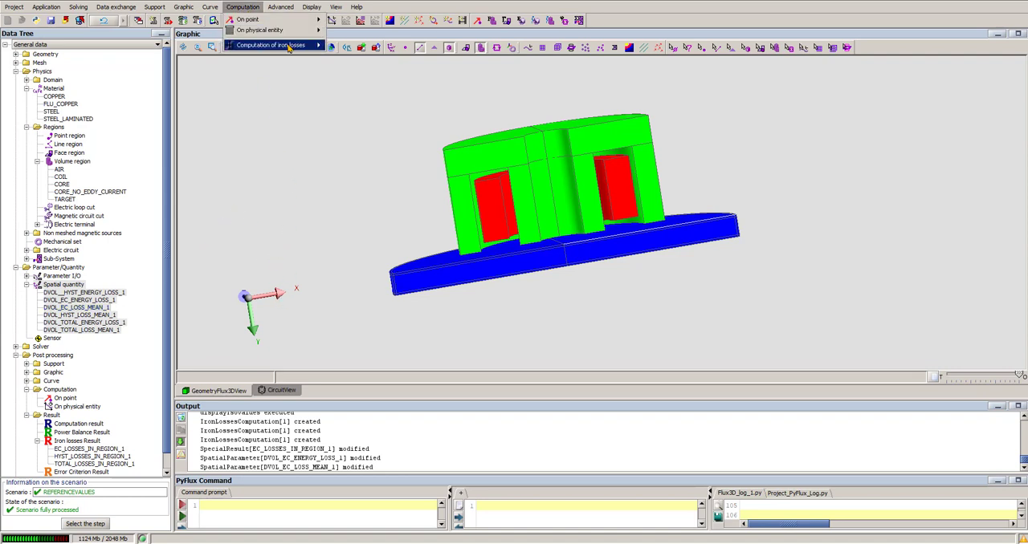
{"action": "mouse_move", "coordinate": [300, 49]}
{"action": "left_click", "coordinate": [343, 46]}
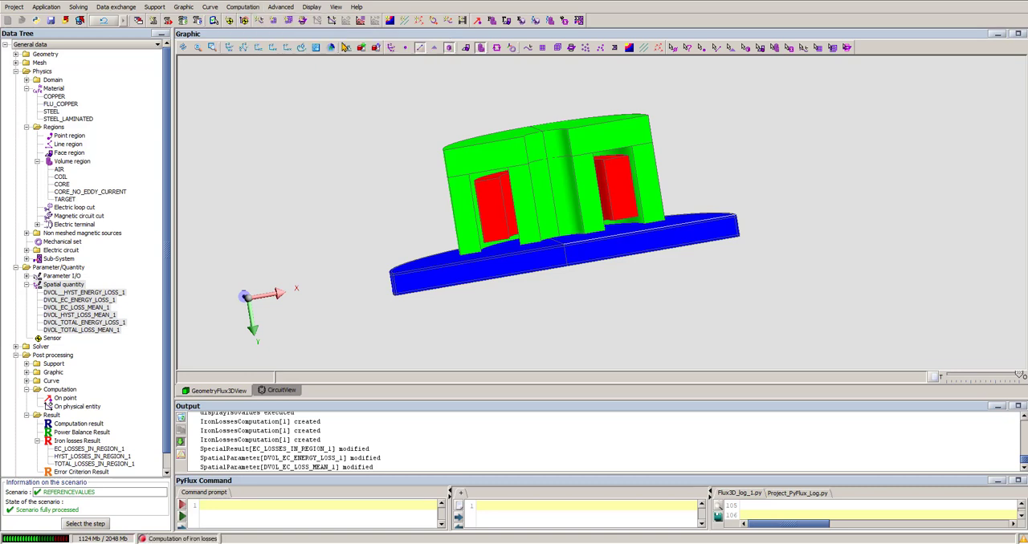
{"action": "left_click", "coordinate": [340, 136]}
{"action": "left_click", "coordinate": [340, 138]}
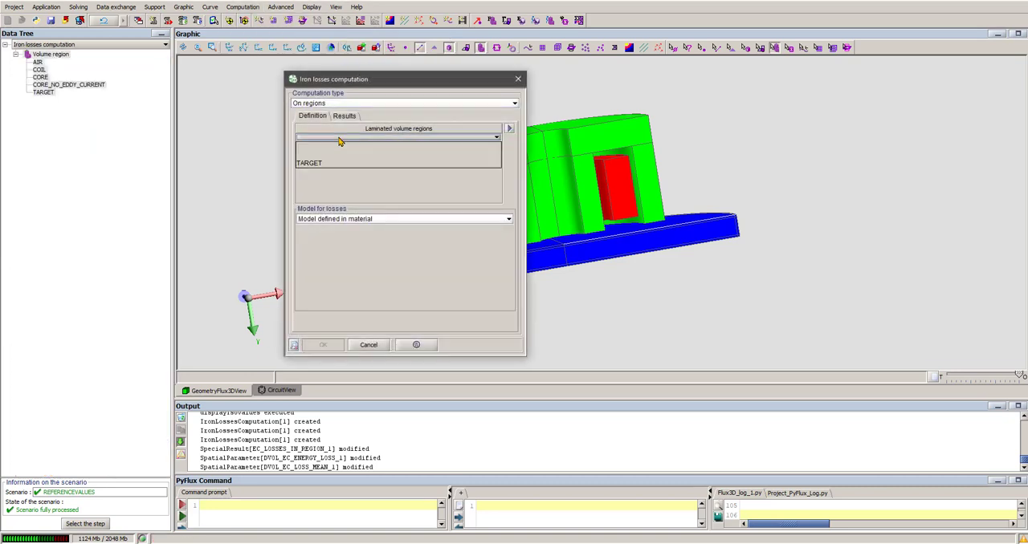
{"action": "left_click", "coordinate": [327, 164]}
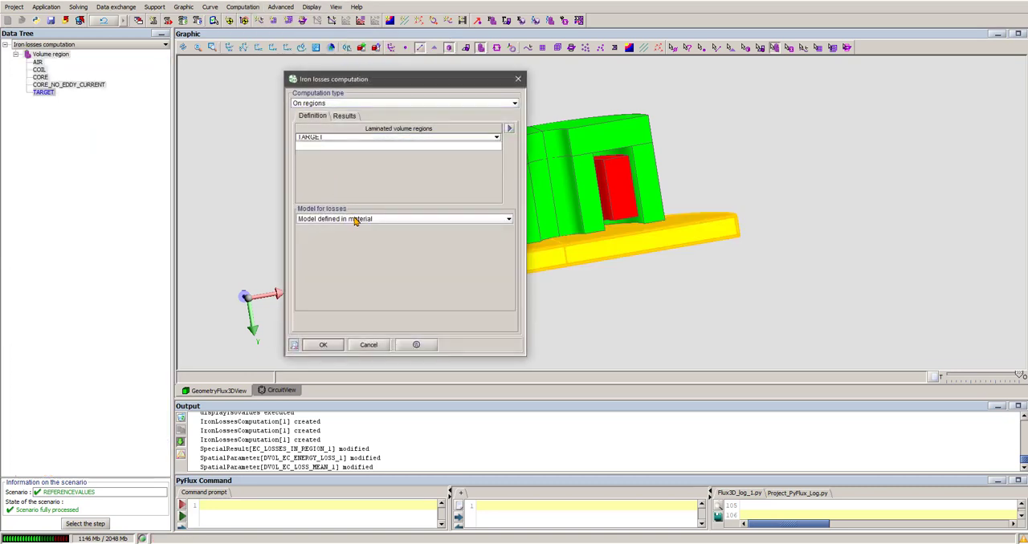
{"action": "left_click", "coordinate": [356, 222]}
{"action": "left_click", "coordinate": [340, 237]}
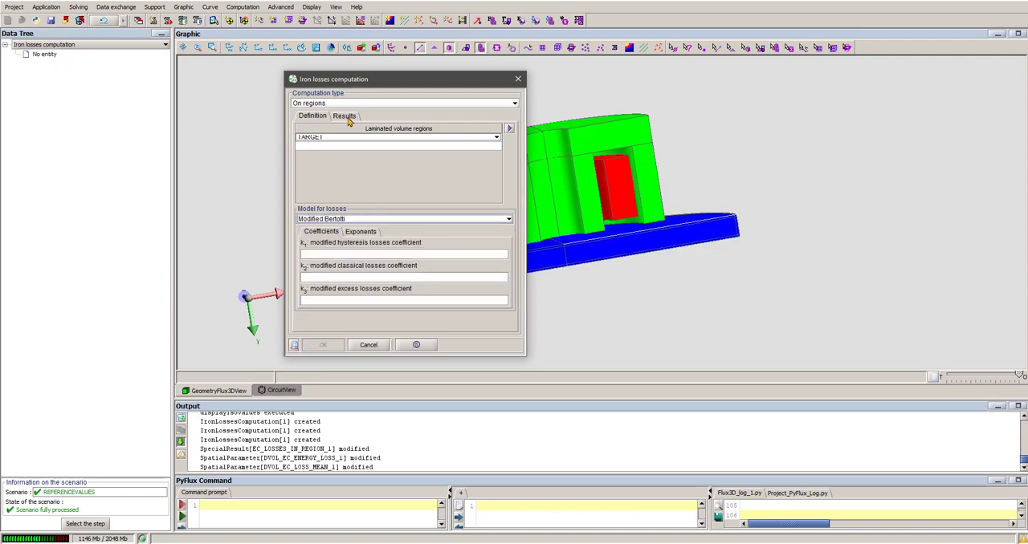
{"action": "left_click", "coordinate": [345, 117]}
{"action": "left_click", "coordinate": [313, 115]}
- Set the loss coefficients to 0 for hysteresis (k1), 0 for classical (k2) and 50.357 for excess (k3)
{"action": "left_click", "coordinate": [333, 253]}
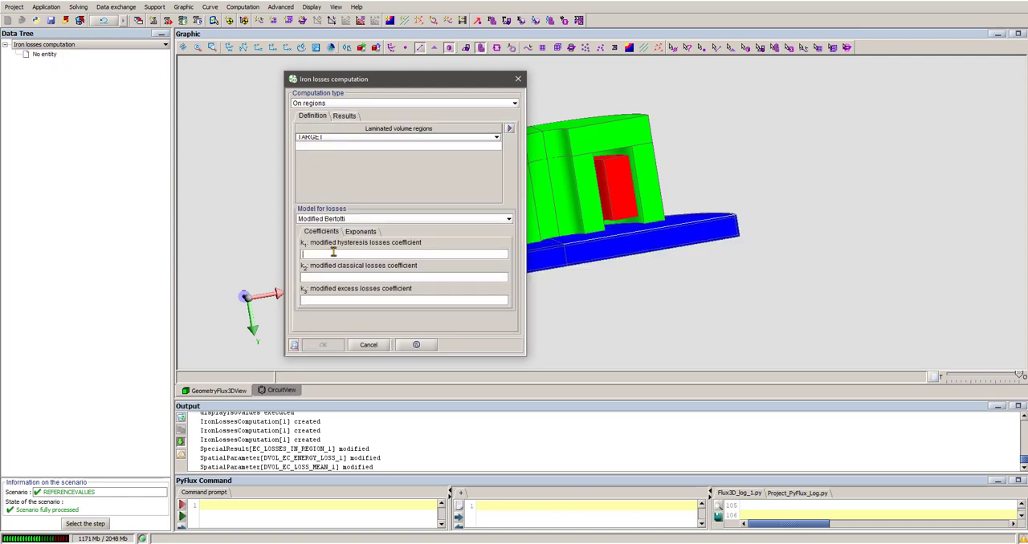
{"action": "left_click", "coordinate": [335, 252]}
{"action": "type", "text": "0"}
{"action": "left_click", "coordinate": [332, 279]}
{"action": "type", "text": "050"}
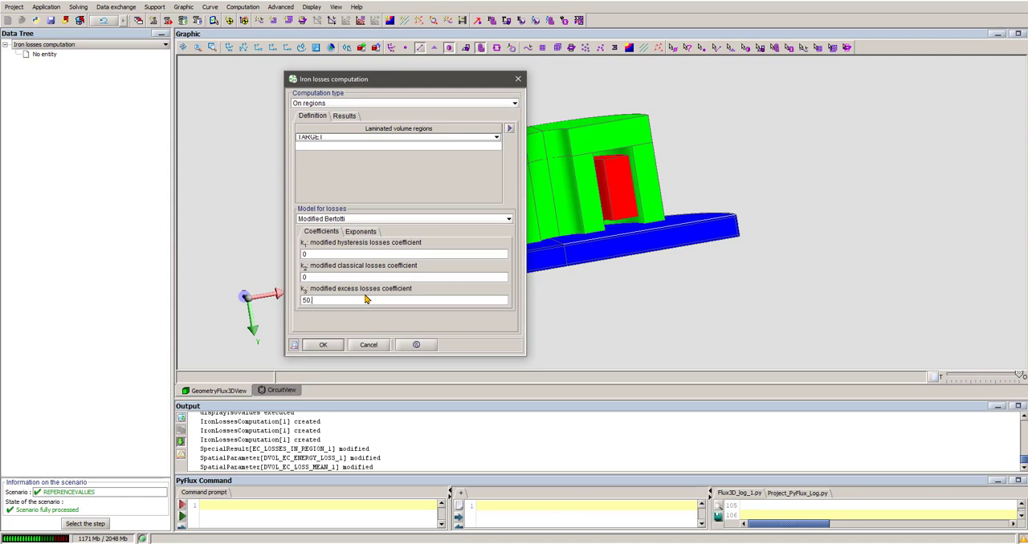
- Set the three exponents of B as in the previous computation, with 2.058 for the modified hysteresis losses, and recheck the coefficients
{"action": "left_click", "coordinate": [362, 232]}
{"action": "left_click", "coordinate": [334, 255]}
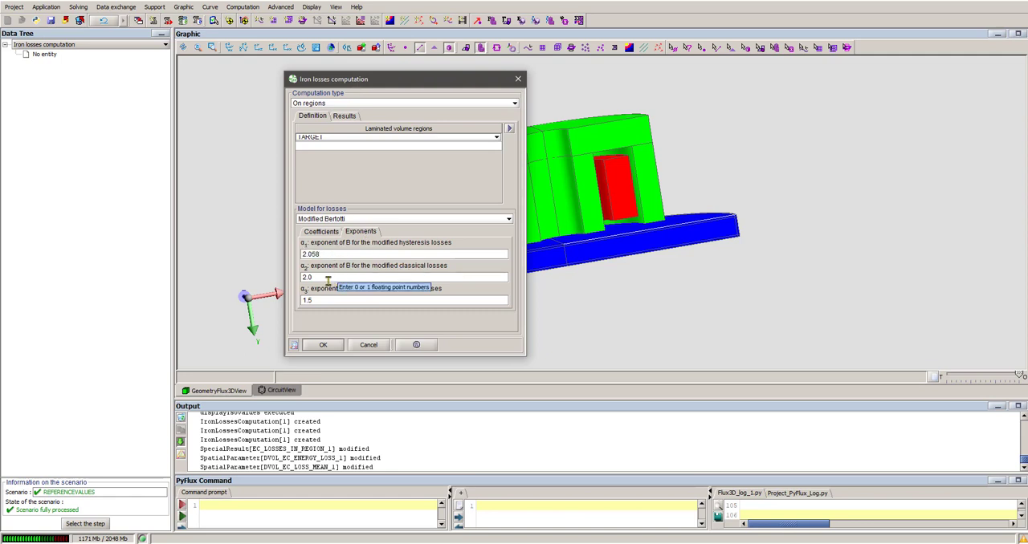
{"action": "left_click_drag", "start_coordinate": [327, 281], "coordinate": [243, 234]}
{"action": "type", "text": "0.386"}
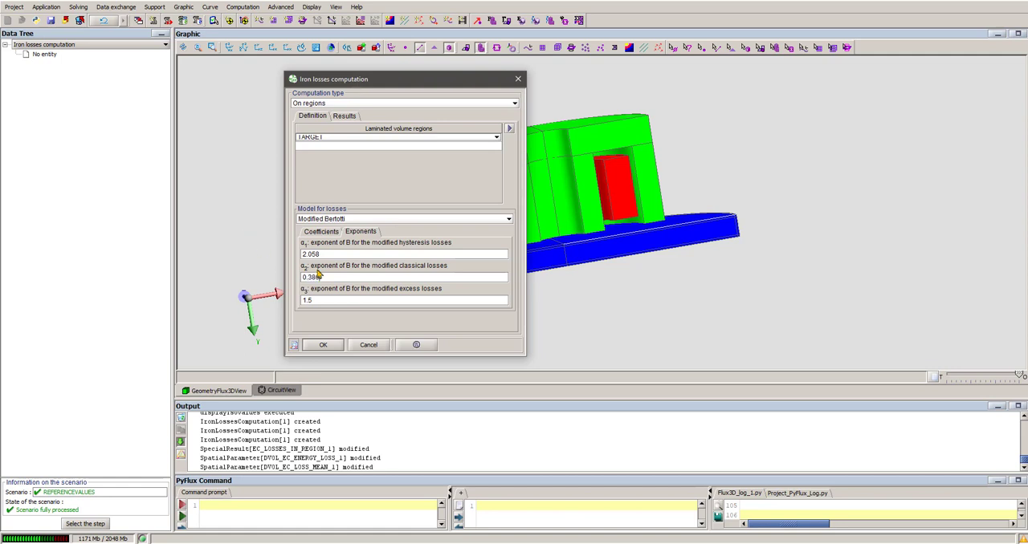
{"action": "left_click_drag", "start_coordinate": [330, 299], "coordinate": [201, 251]}
{"action": "left_click", "coordinate": [317, 233]}
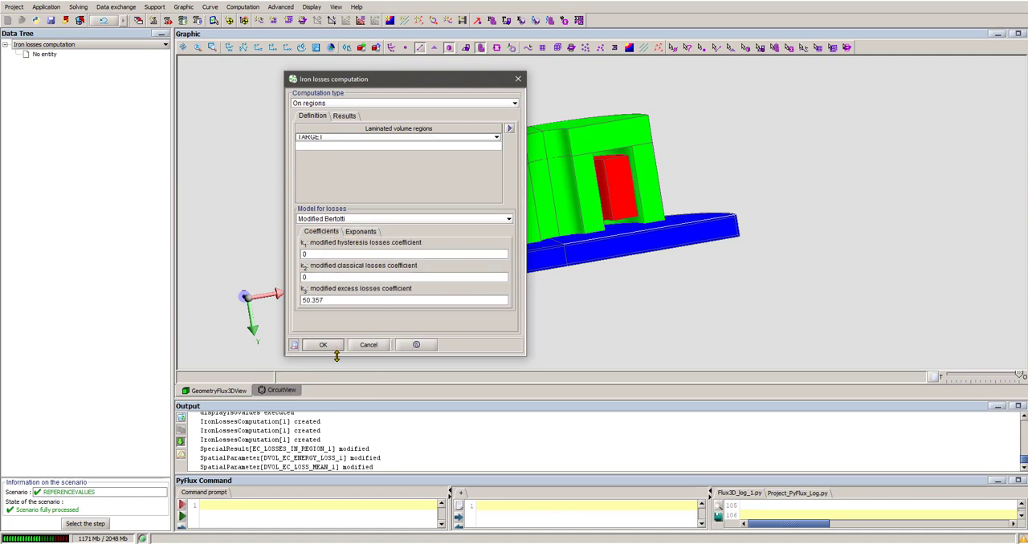
- Name the result EX_LOSSES_IN_REGION_1 and its spatial quantities DVOL_EX_LOSS_MEAN_1 for average loss density and DVOL_EX_ENERGY_LOSS_1 for energy density
{"action": "left_click", "coordinate": [345, 115]}
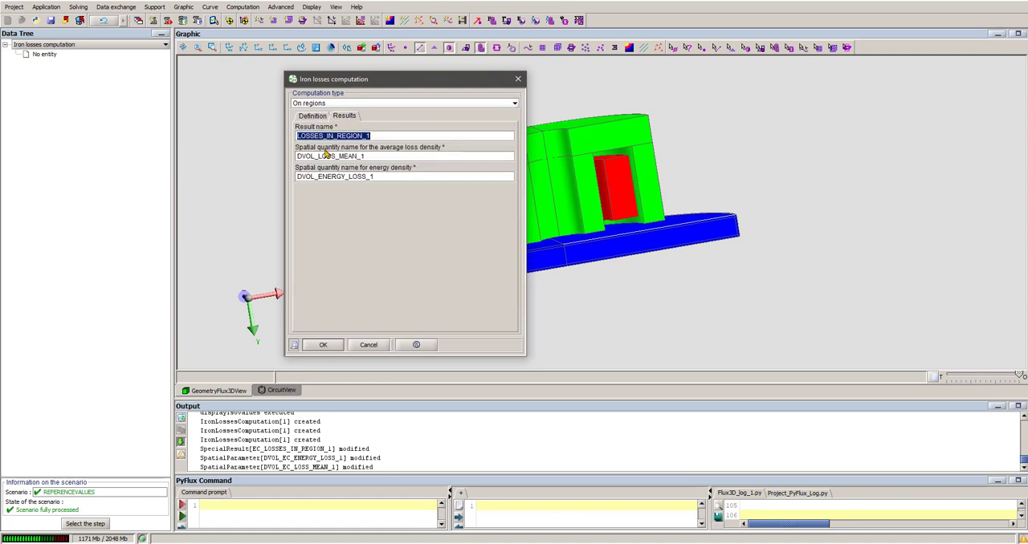
{"action": "left_click", "coordinate": [298, 135]}
{"action": "type", "text": "EX_"}
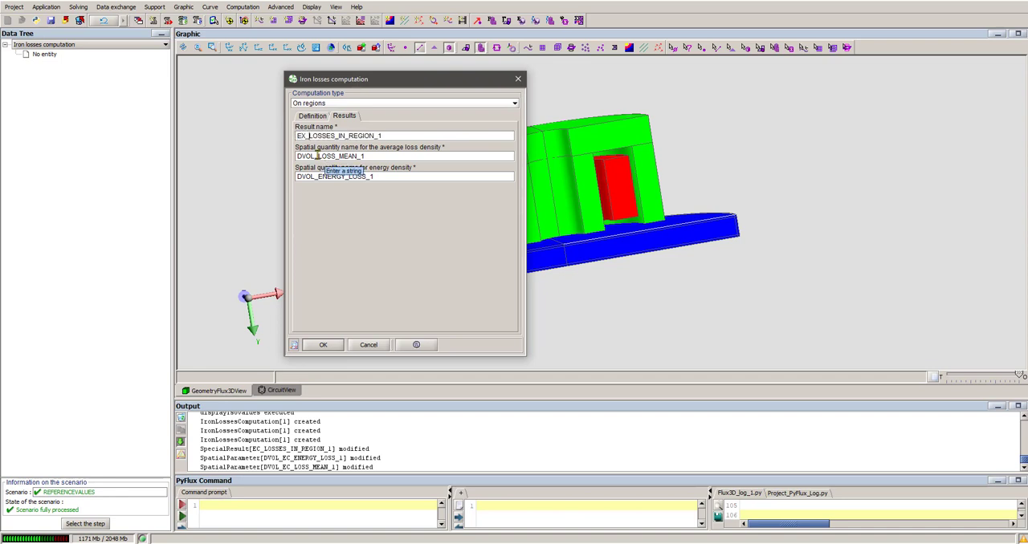
{"action": "left_click", "coordinate": [317, 156]}
{"action": "type", "text": "EX_"}
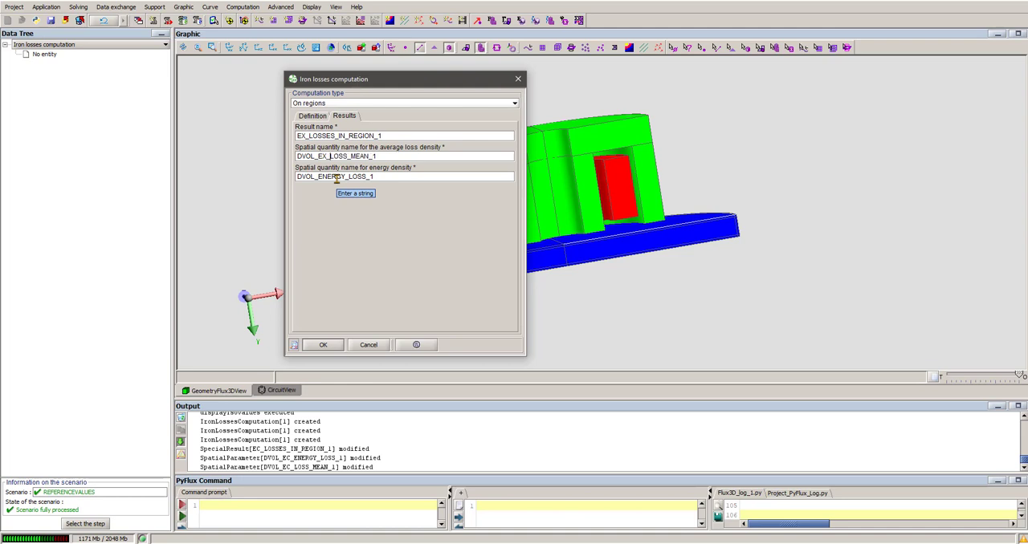
{"action": "left_click", "coordinate": [317, 177]}
{"action": "type", "text": "EX_"}
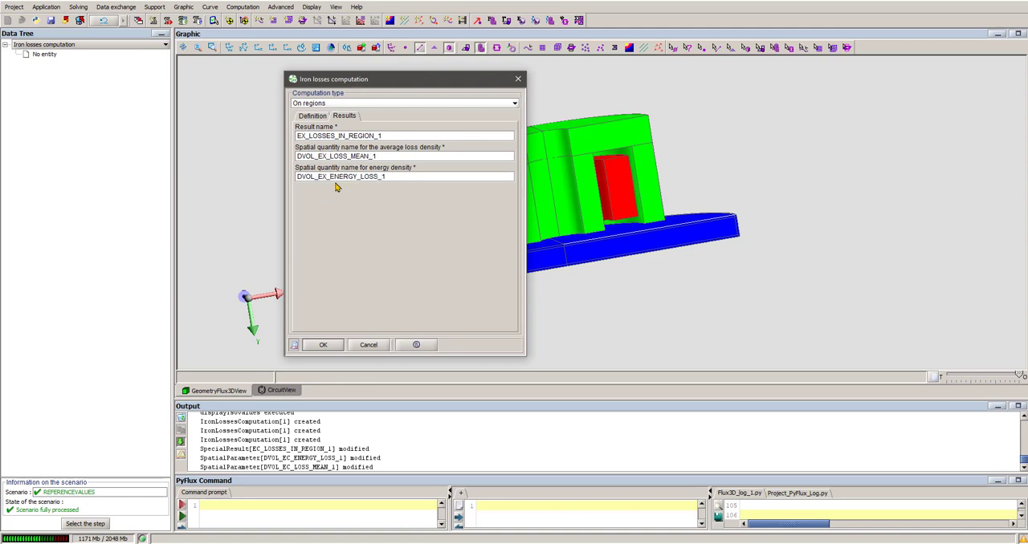
- Compute the excess losses of the TARGET region and close the computation and result dialogs
{"action": "left_click", "coordinate": [338, 348]}
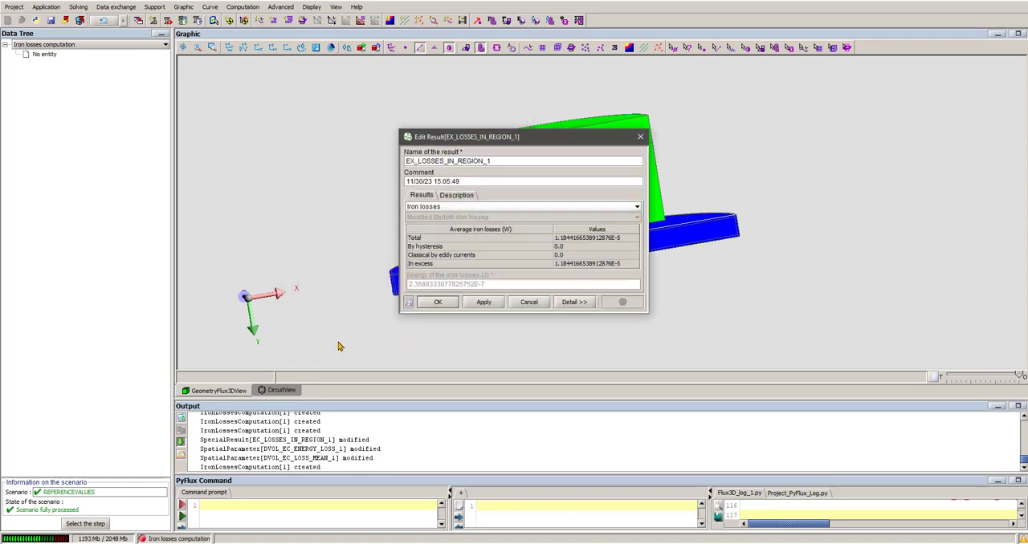
{"action": "left_click", "coordinate": [515, 85]}
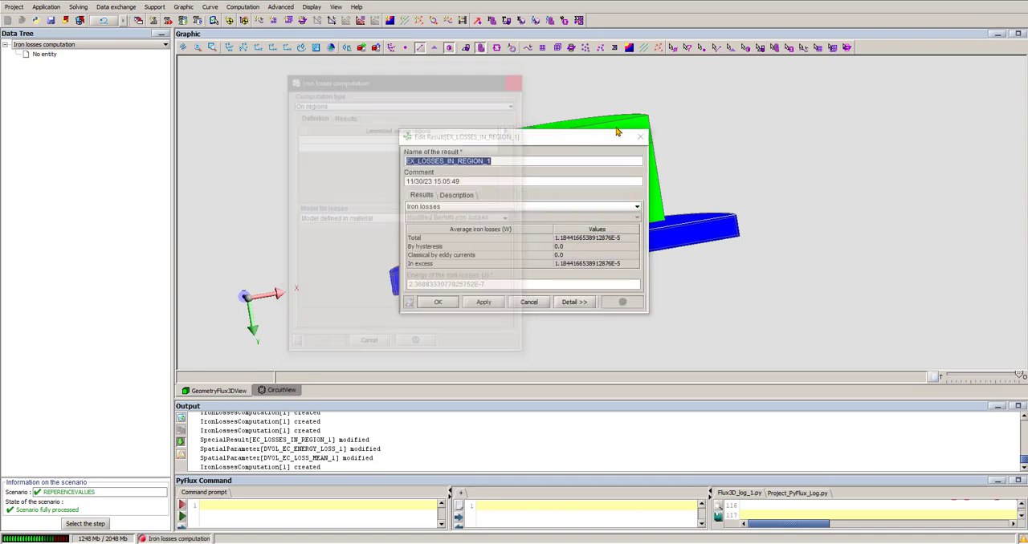
{"action": "left_click", "coordinate": [640, 136]}
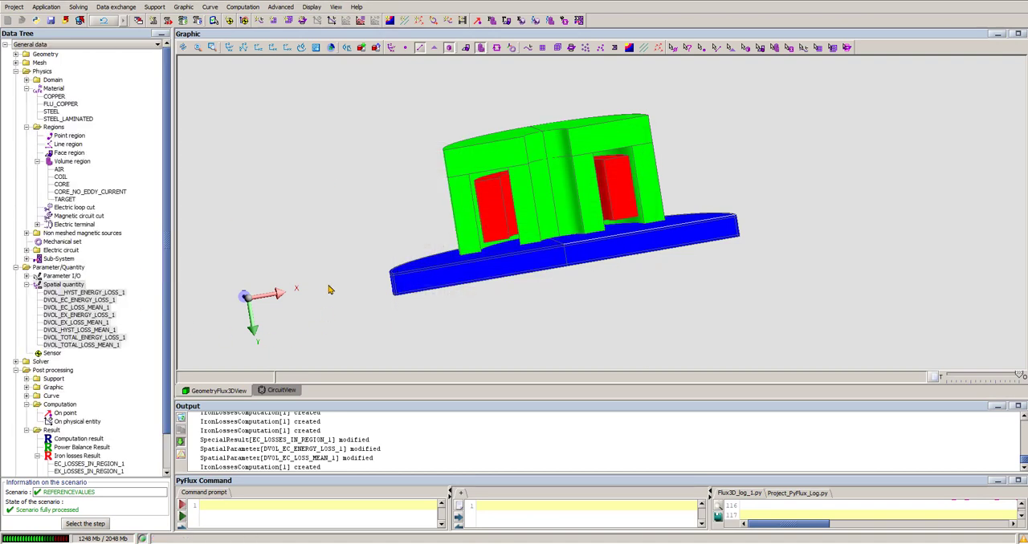
- Start a spatial quantity export on the TARGET volume region in DEX format, with Hyst as the file name
{"action": "middle_click_drag", "start_coordinate": [554, 270], "coordinate": [384, 201]}
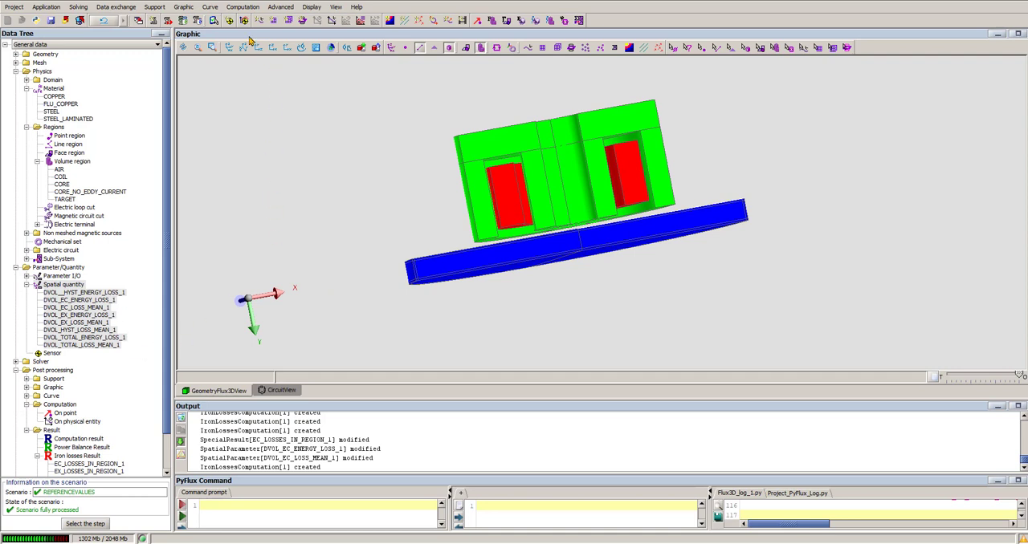
{"action": "left_click", "coordinate": [115, 7]}
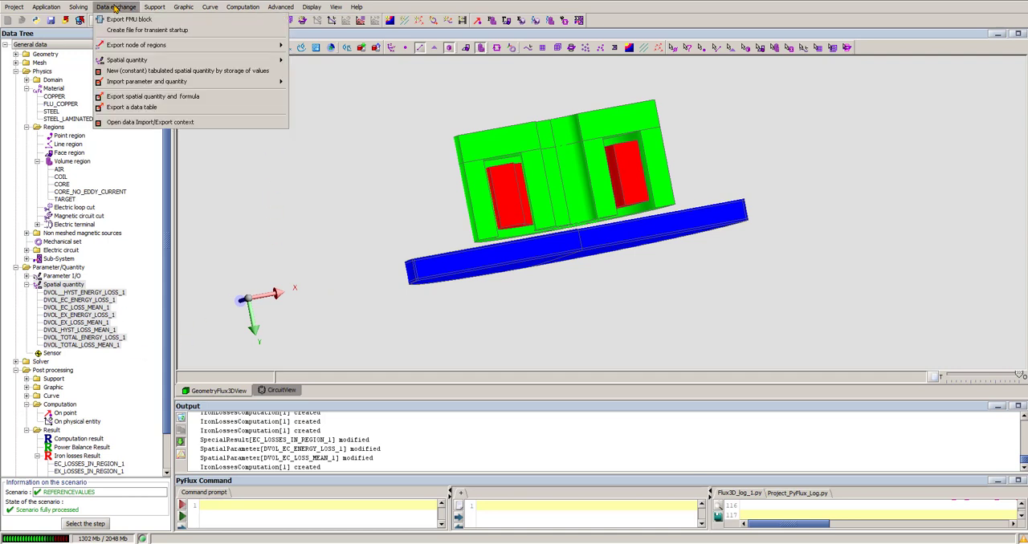
{"action": "left_click", "coordinate": [169, 100]}
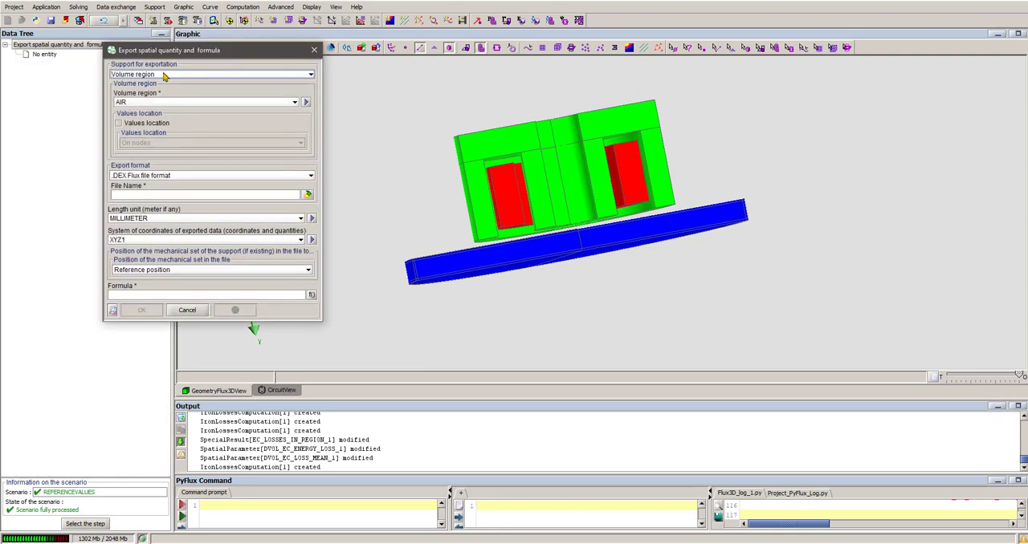
{"action": "left_click", "coordinate": [163, 74]}
{"action": "left_click", "coordinate": [164, 74]}
{"action": "left_click", "coordinate": [157, 102]}
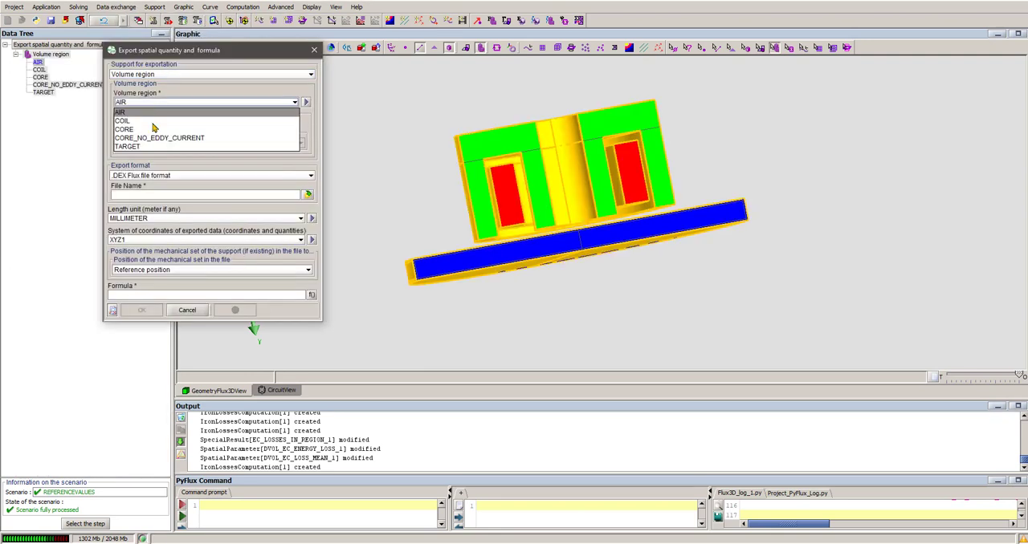
{"action": "left_click", "coordinate": [147, 148]}
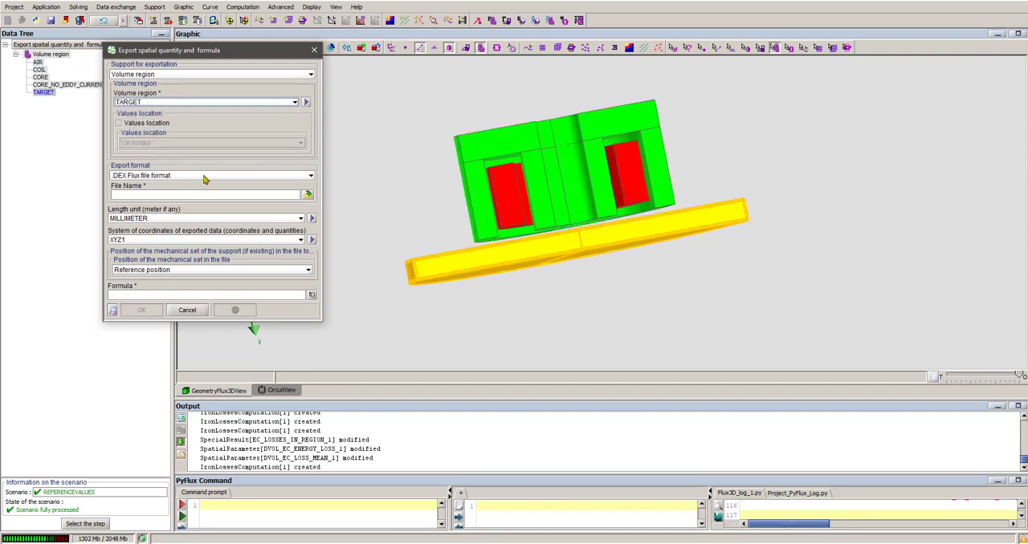
{"action": "left_click", "coordinate": [275, 194]}
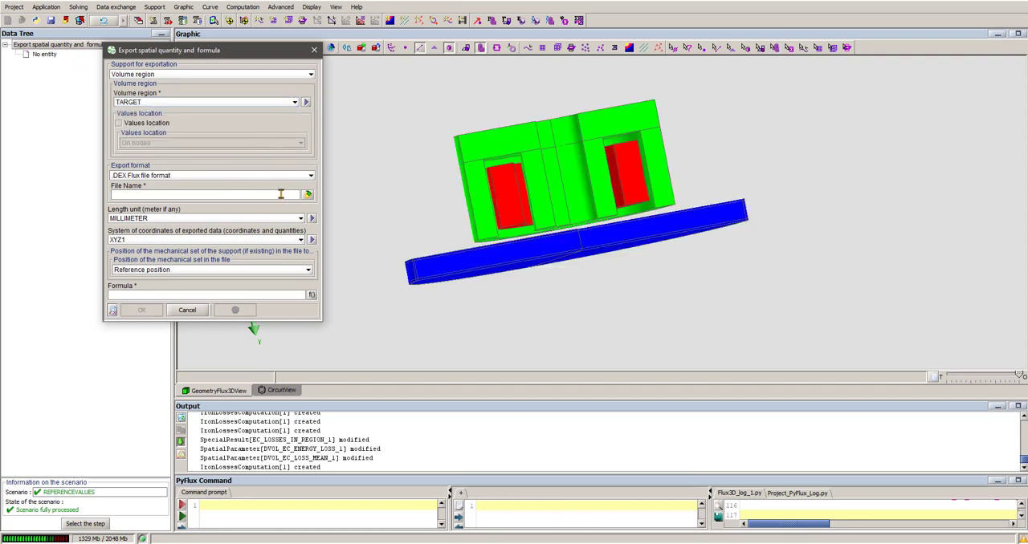
{"action": "type", "text": "Hyst"}
- Set the export formula to the user quantity DVOL_HYST_LOSS_MEAN_1 and run the hysteresis loss export
{"action": "left_click", "coordinate": [311, 295]}
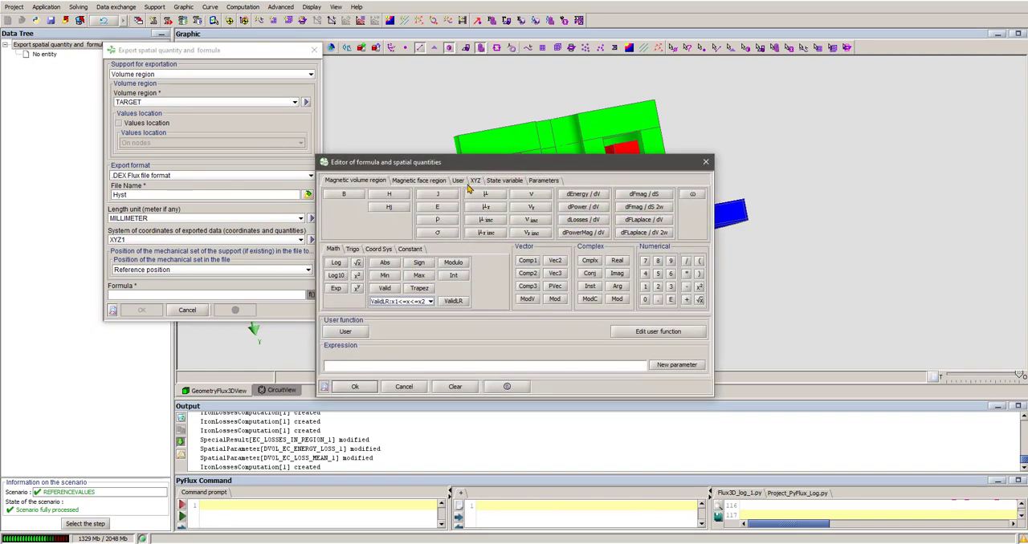
{"action": "left_click", "coordinate": [458, 181]}
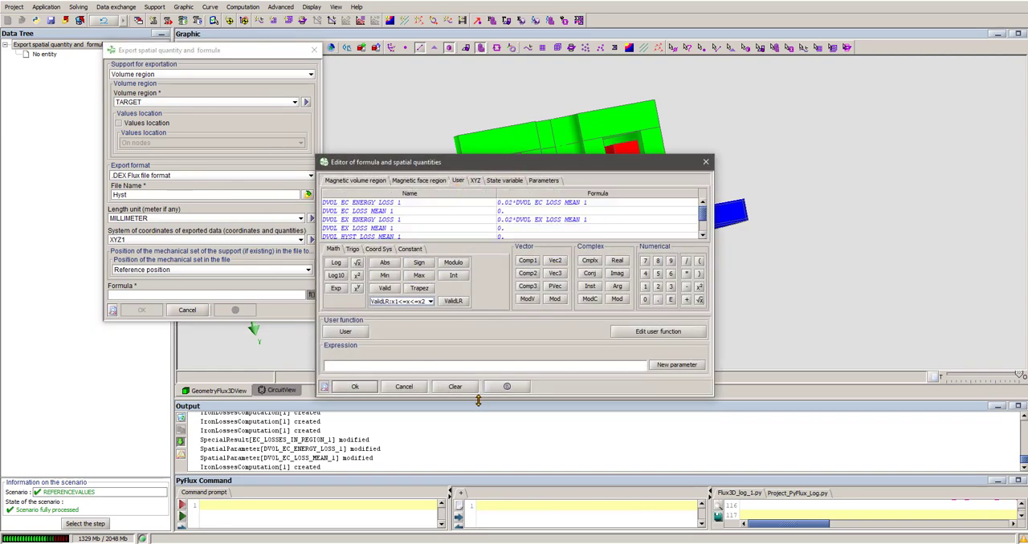
{"action": "left_click_drag", "start_coordinate": [494, 396], "coordinate": [490, 482]}
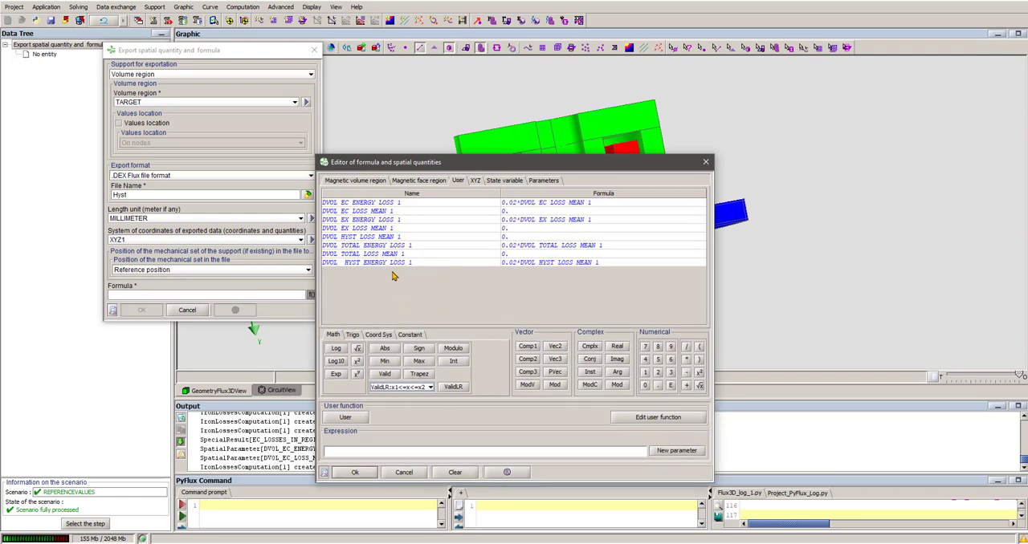
{"action": "double_click", "coordinate": [374, 238]}
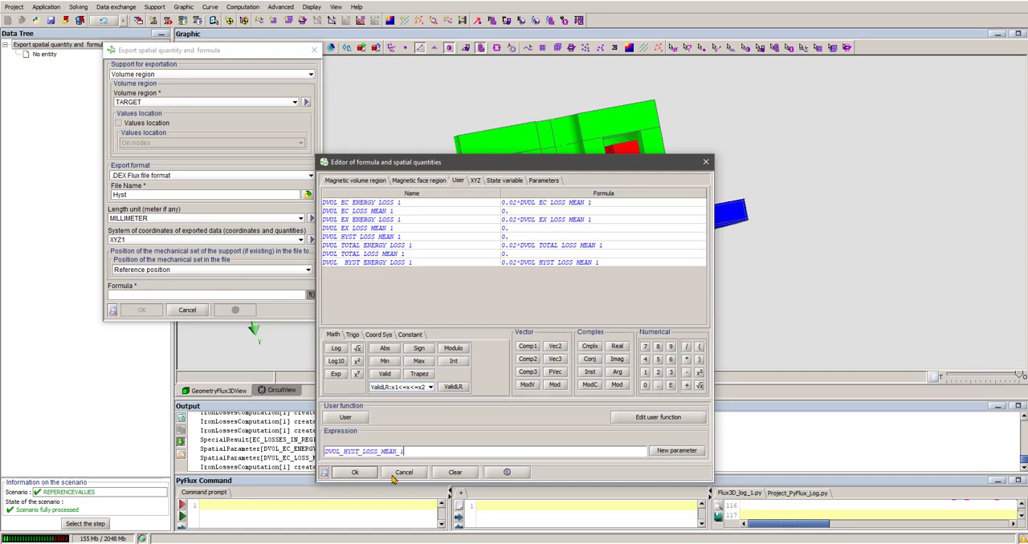
{"action": "left_click", "coordinate": [360, 474]}
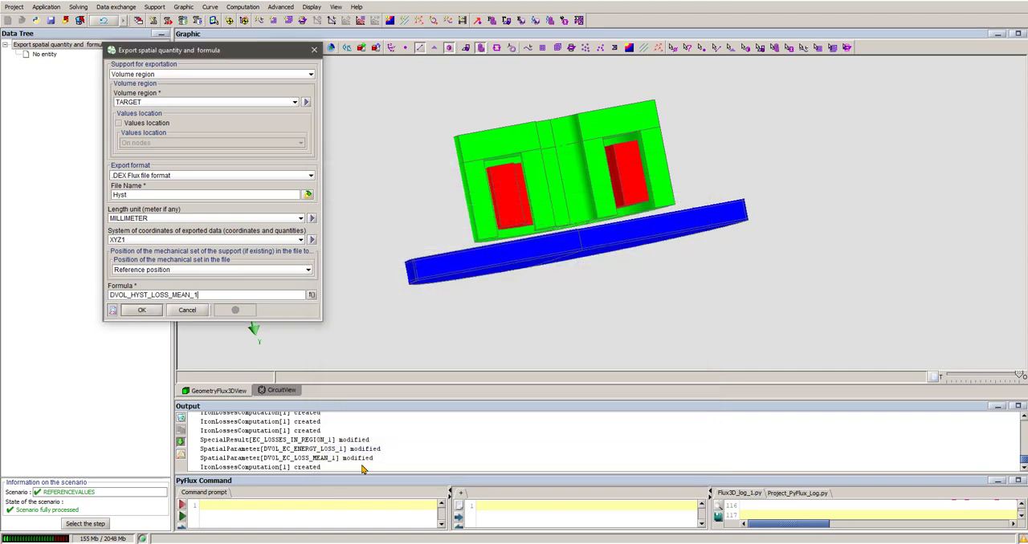
{"action": "left_click", "coordinate": [142, 311]}
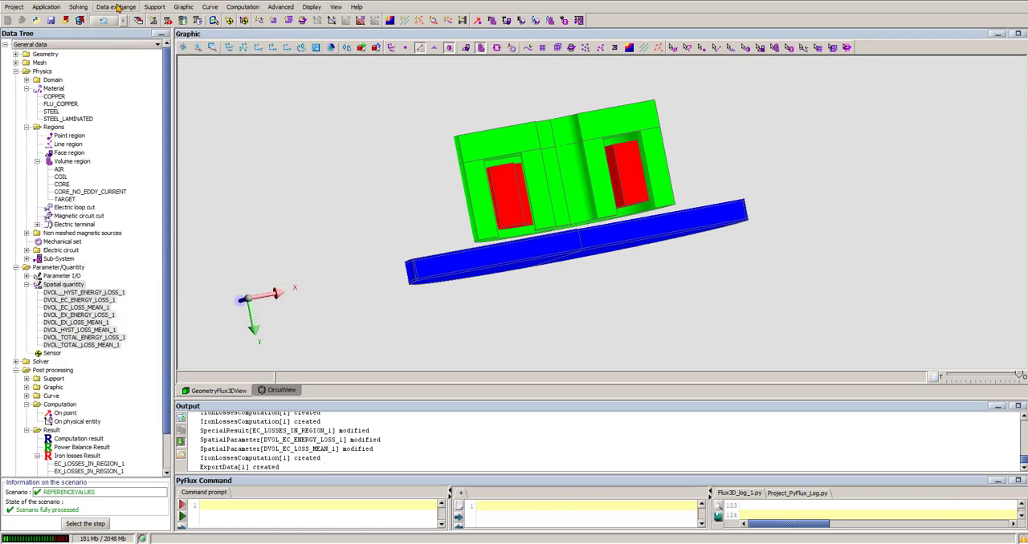
- Start another spatial quantity export on the TARGET volume region, with EC as the file name
{"action": "left_click", "coordinate": [116, 6]}
{"action": "left_click", "coordinate": [224, 101]}
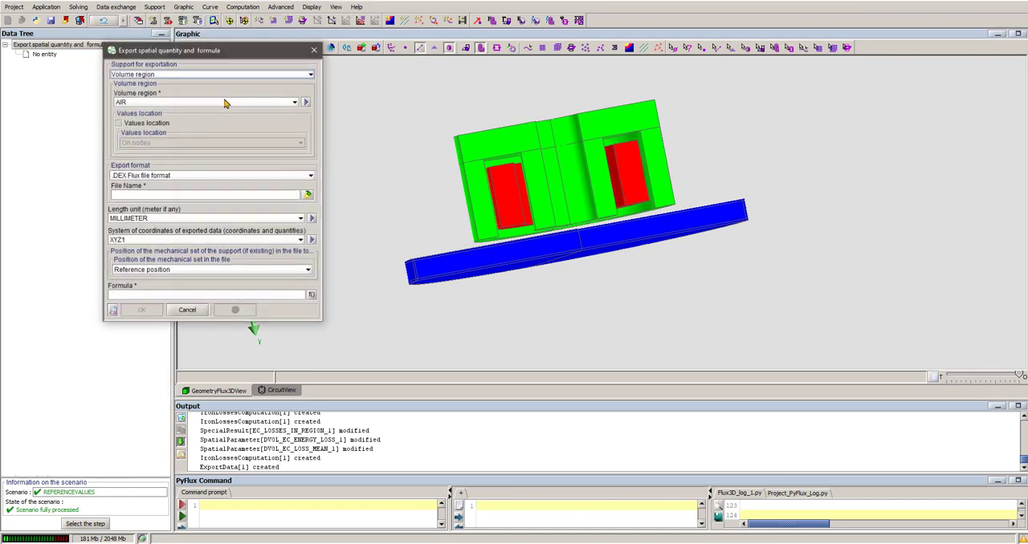
{"action": "left_click", "coordinate": [167, 101]}
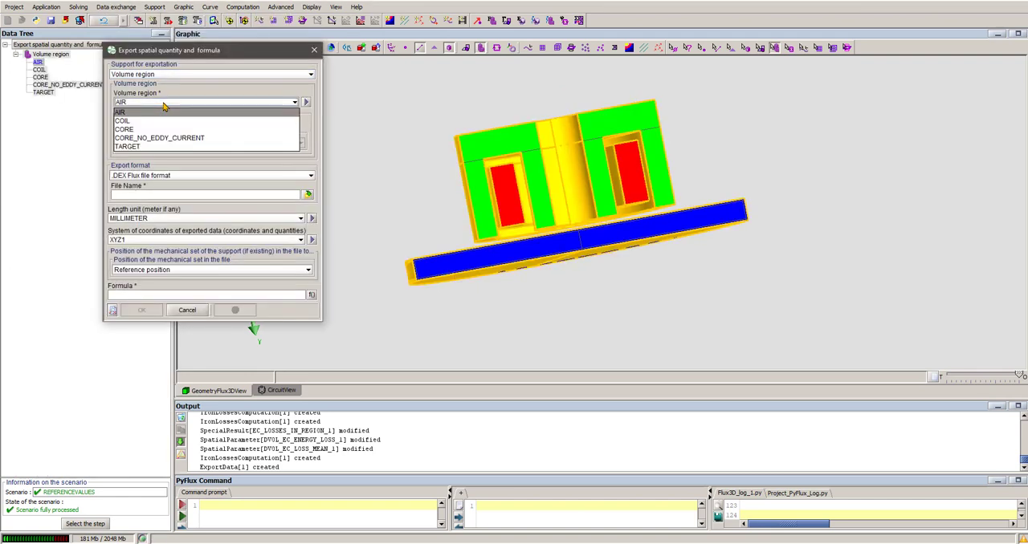
{"action": "left_click", "coordinate": [159, 144]}
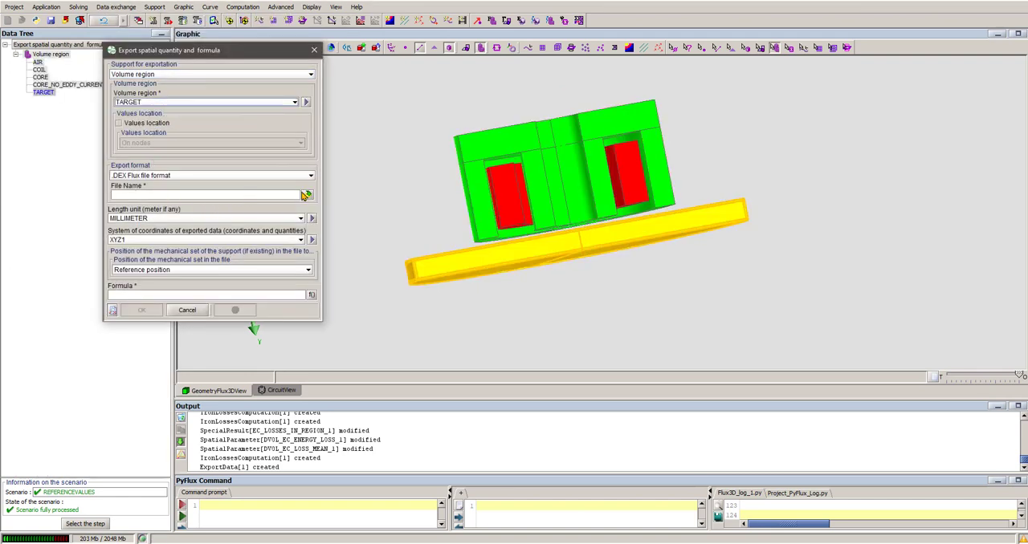
{"action": "left_click", "coordinate": [272, 193]}
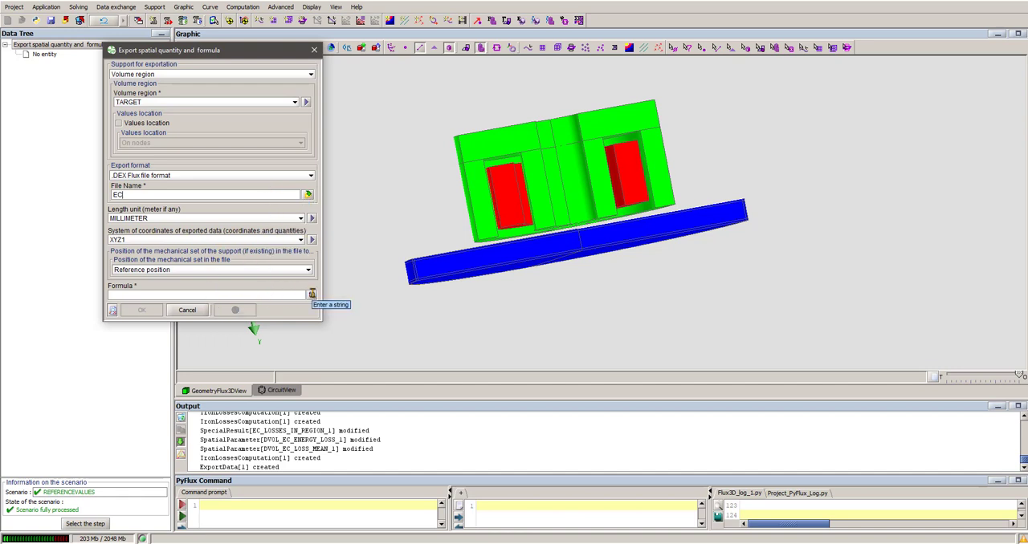
- Set the export formula to the user quantity DVOL_EC_LOSS_MEAN_1 and run the classical loss export
{"action": "left_click", "coordinate": [311, 294]}
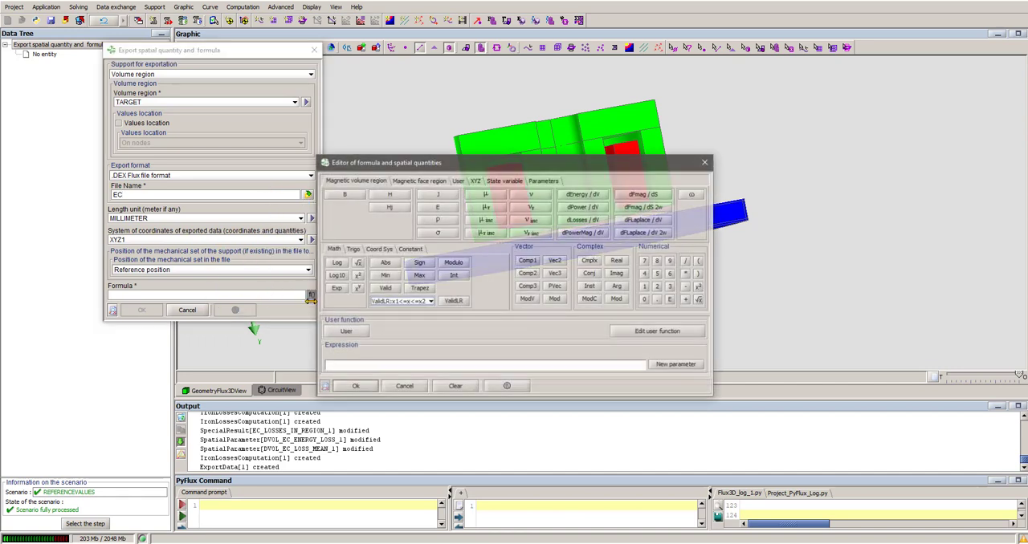
{"action": "left_click", "coordinate": [458, 181]}
{"action": "left_click_drag", "start_coordinate": [493, 396], "coordinate": [502, 496]}
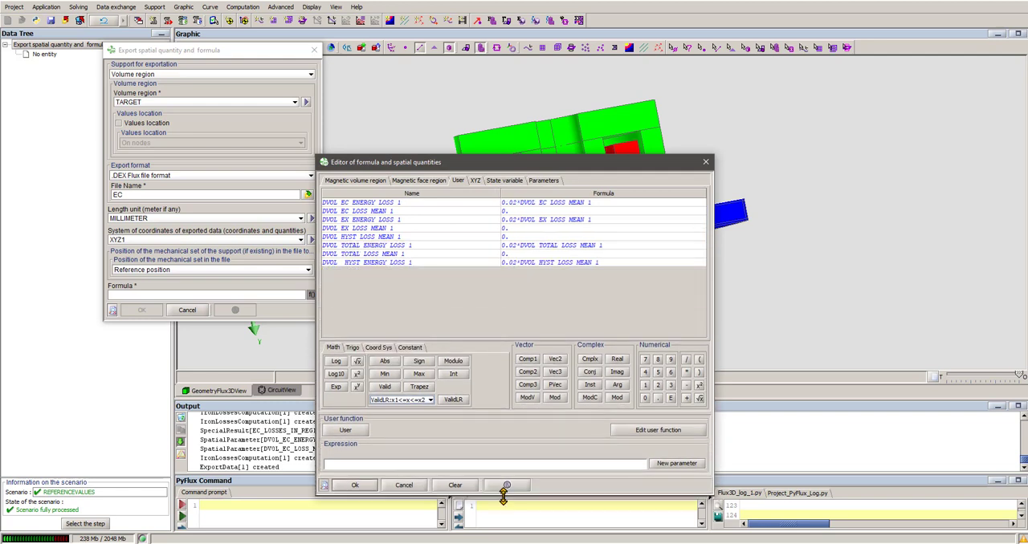
{"action": "double_click", "coordinate": [375, 211]}
{"action": "left_click", "coordinate": [354, 486]}
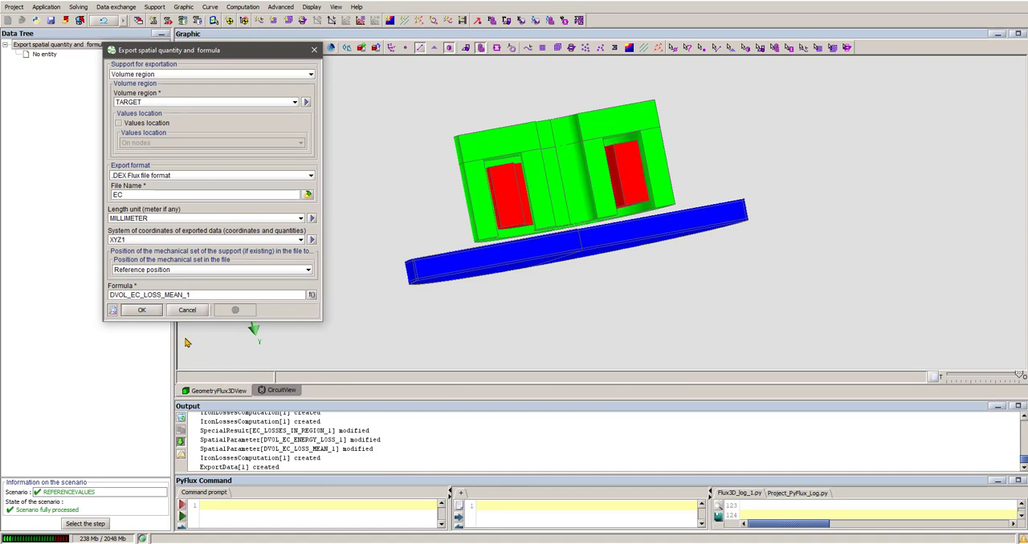
{"action": "left_click", "coordinate": [142, 311]}
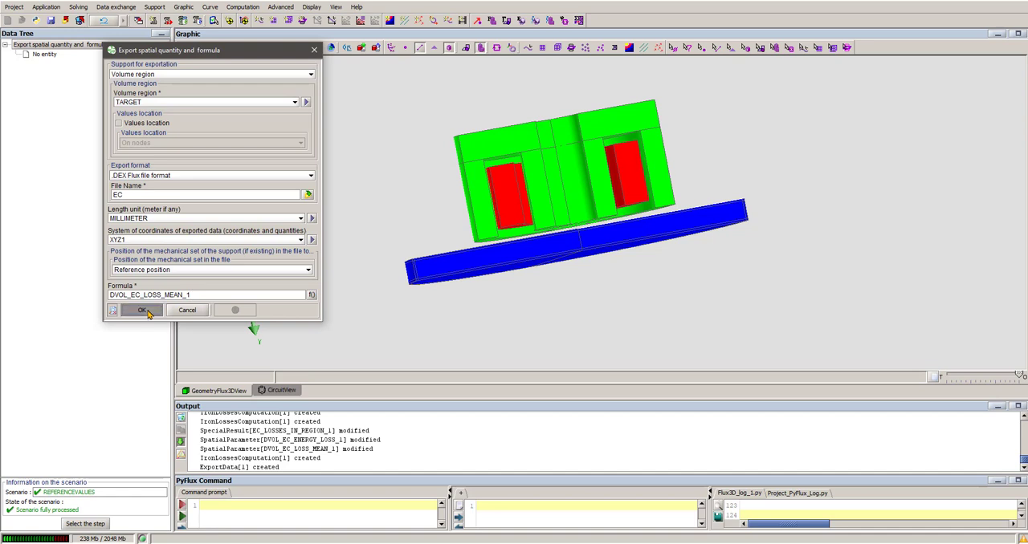
- Start a third spatial quantity export on the TARGET volume region, with EX as the file name
{"action": "left_click", "coordinate": [116, 7]}
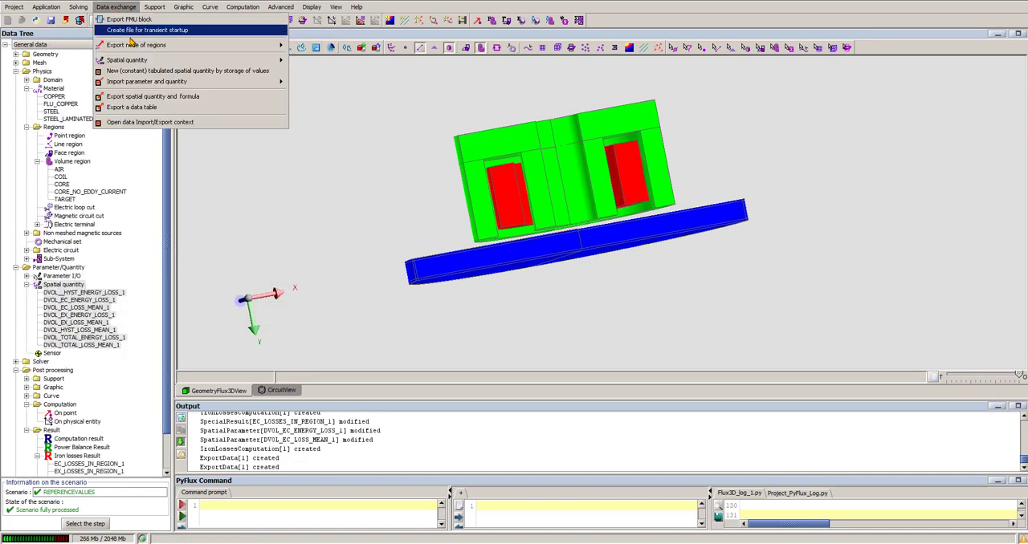
{"action": "left_click", "coordinate": [205, 97]}
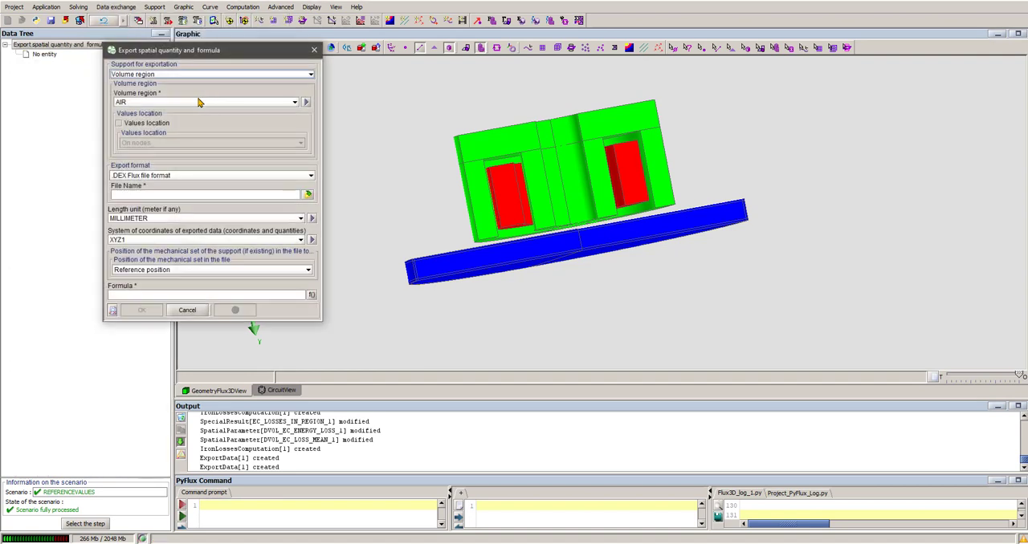
{"action": "left_click", "coordinate": [200, 102]}
{"action": "left_click", "coordinate": [151, 147]}
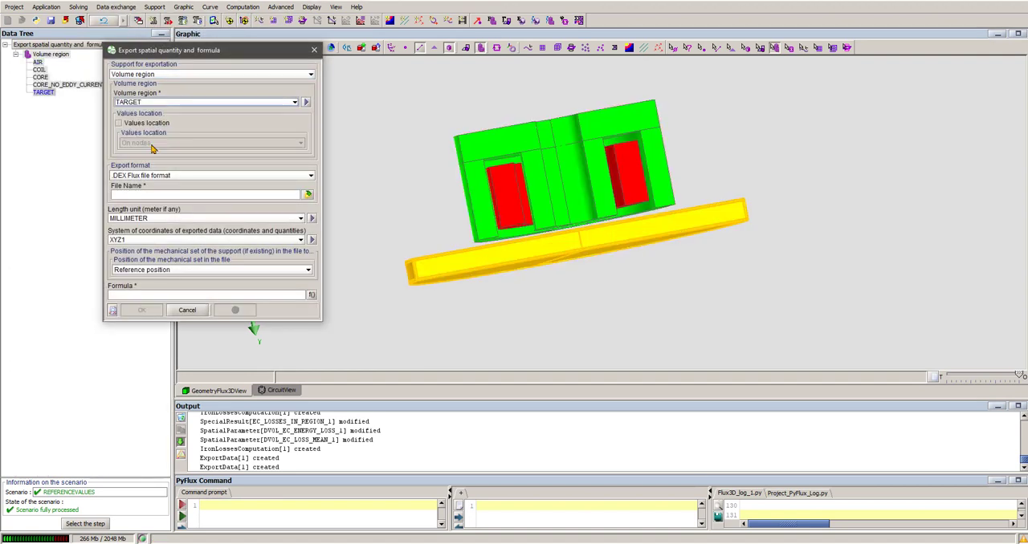
{"action": "left_click", "coordinate": [281, 195]}
{"action": "type", "text": "Cla"}
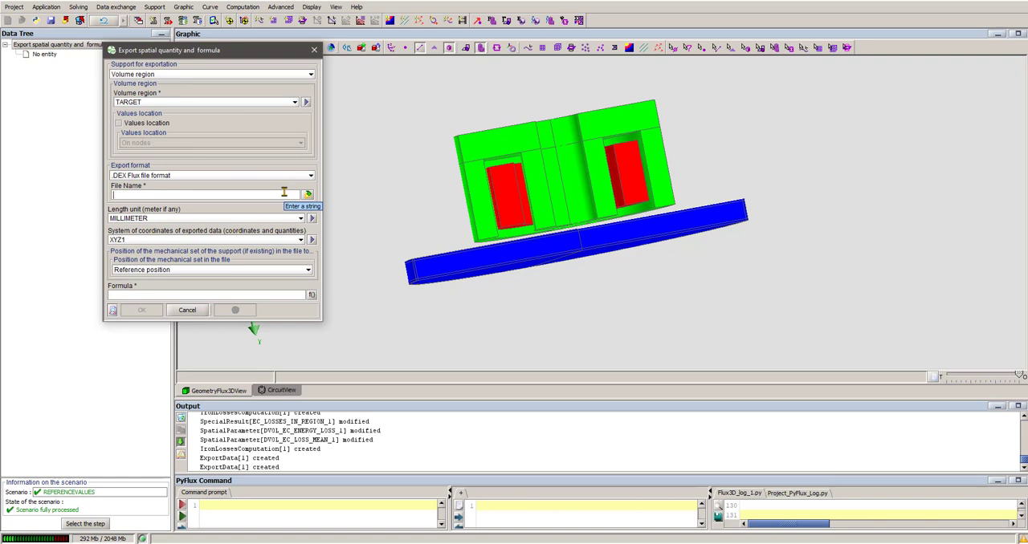
- Set the export formula to the user quantity DVOL_EX_LOSS_MEAN_1 and run the excess loss export
{"action": "left_click", "coordinate": [312, 295]}
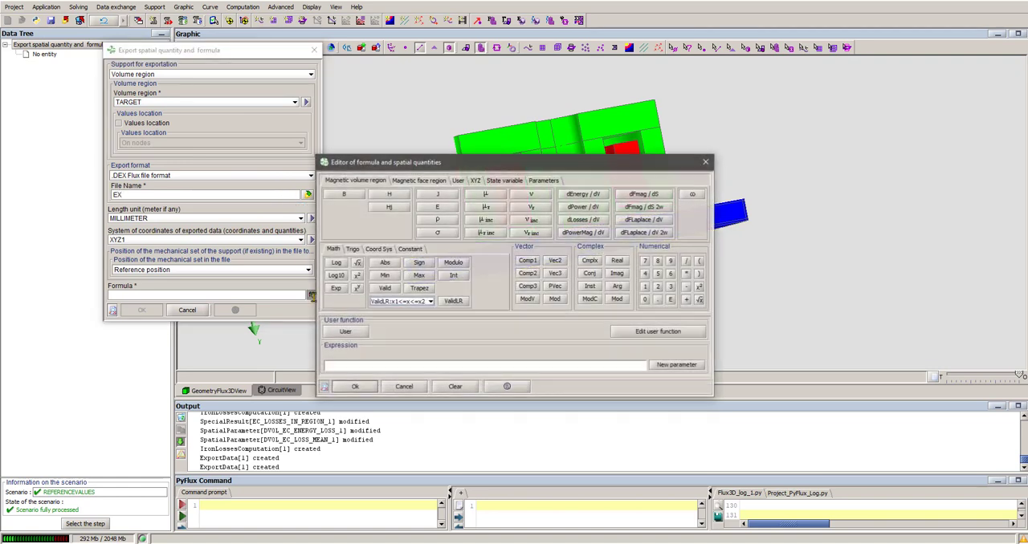
{"action": "left_click", "coordinate": [459, 182]}
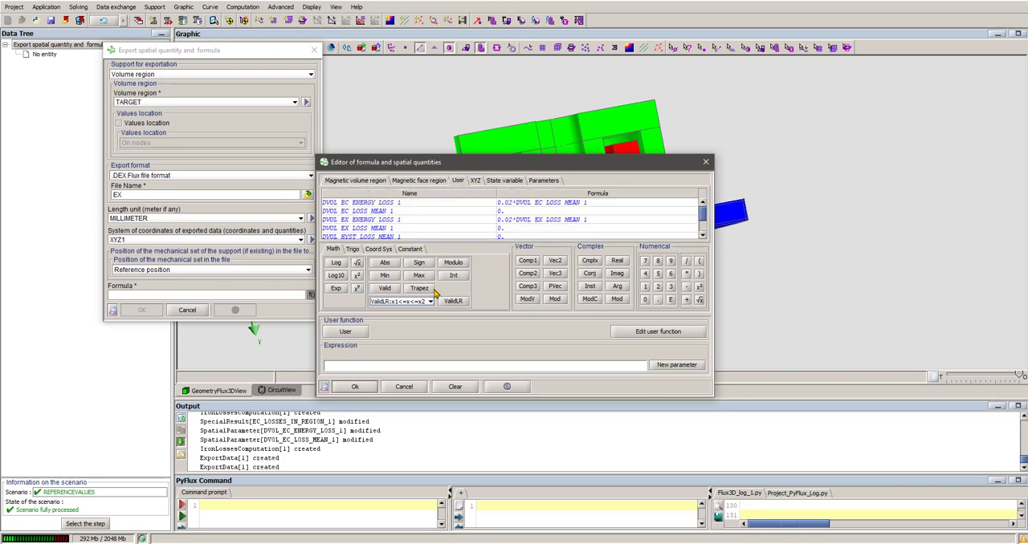
{"action": "double_click", "coordinate": [376, 229]}
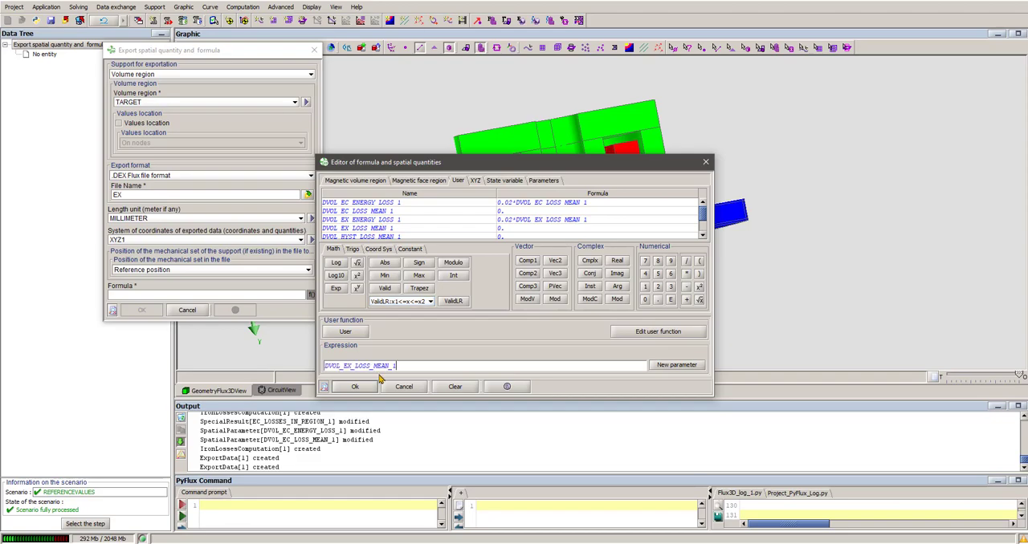
{"action": "left_click", "coordinate": [355, 386]}
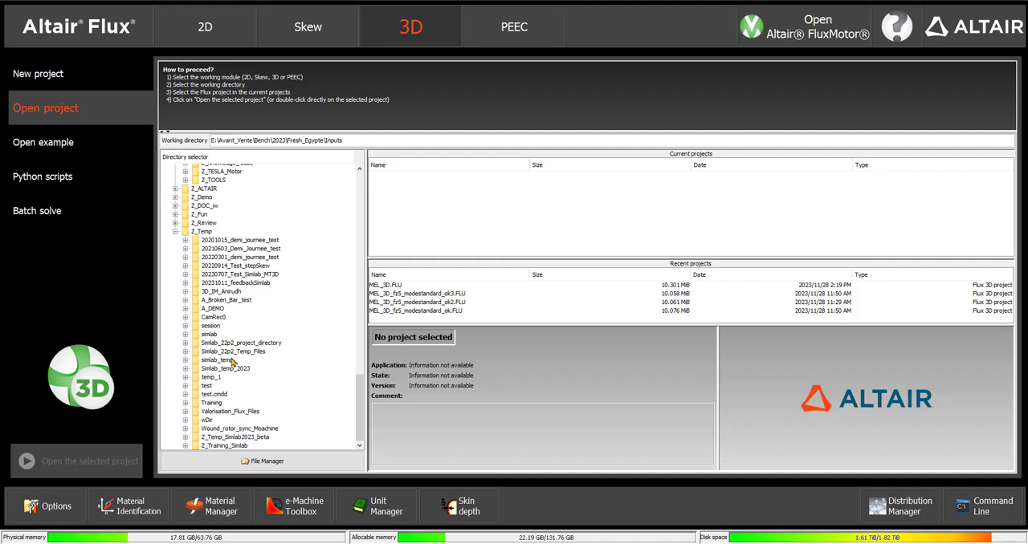
- In the Altair Flux launcher, browse to Valorisation_Flux_Files/Thermal_coupling_including_Iron_Losses and check the exported DEX files in the file manager
{"action": "double_click", "coordinate": [233, 411]}
{"action": "double_click", "coordinate": [275, 411]}
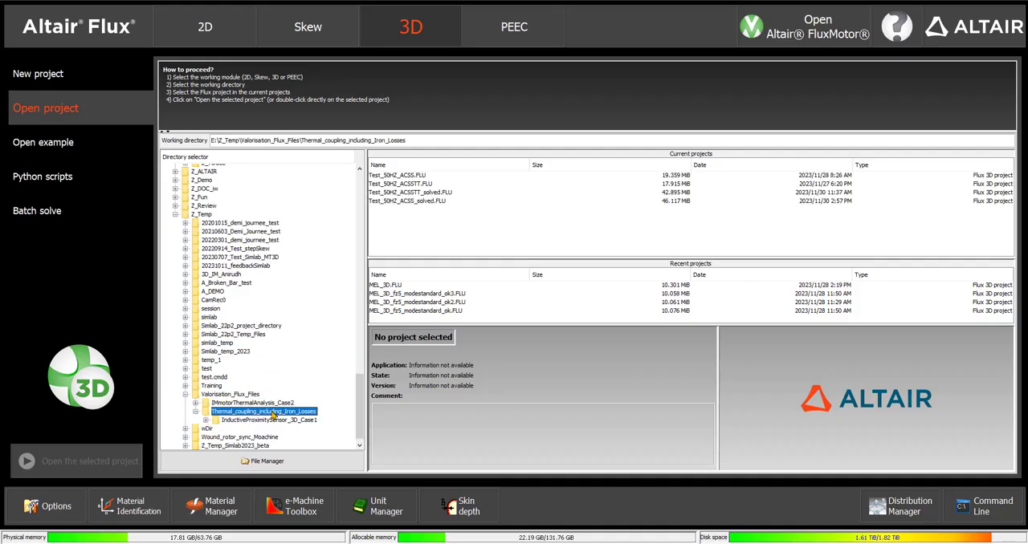
{"action": "left_click", "coordinate": [302, 462]}
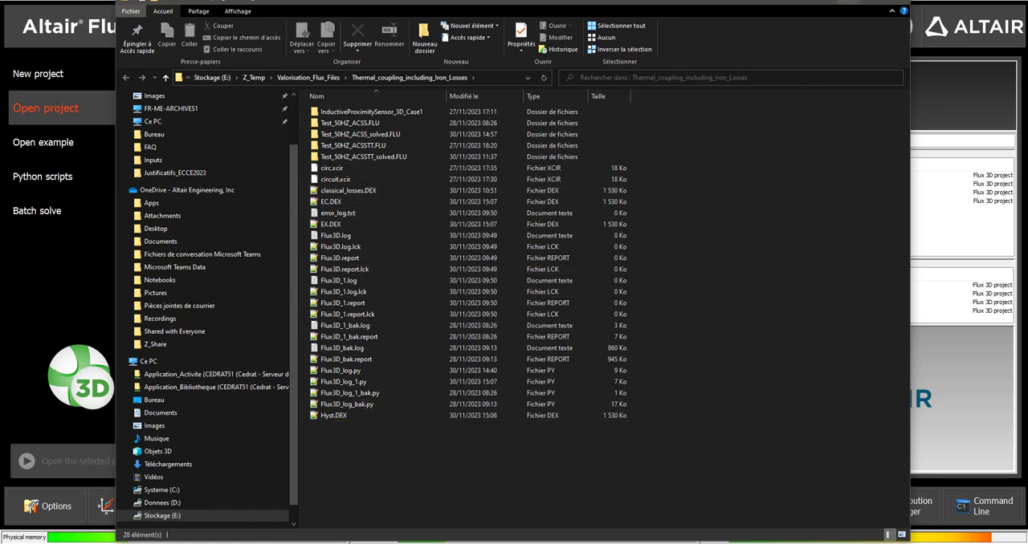
{"action": "left_click", "coordinate": [848, 2]}
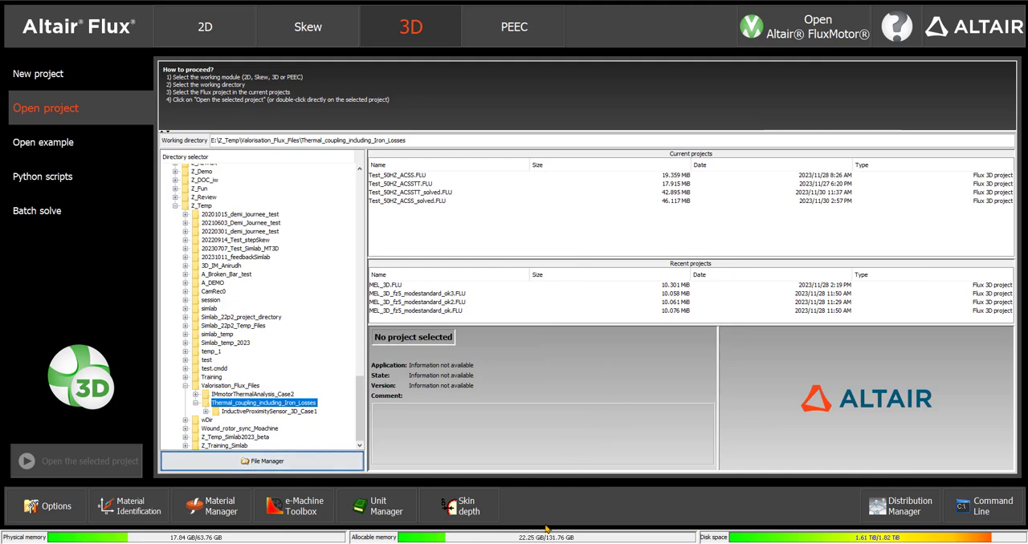
- Return to the solved 3D project window and open the definition of its Steady State AC Magnetic 3D application
{"action": "mouse_move", "coordinate": [458, 543]}
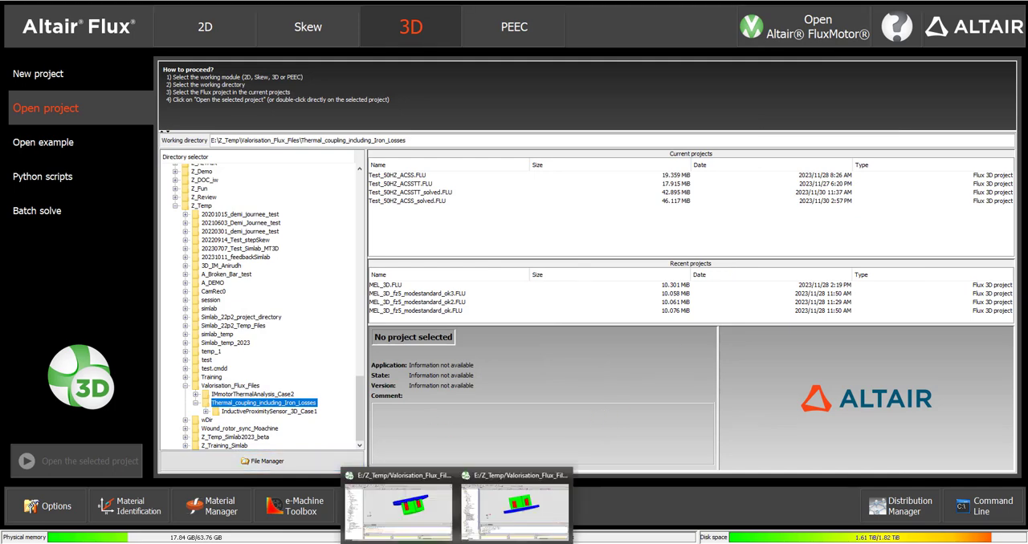
{"action": "left_click", "coordinate": [480, 526]}
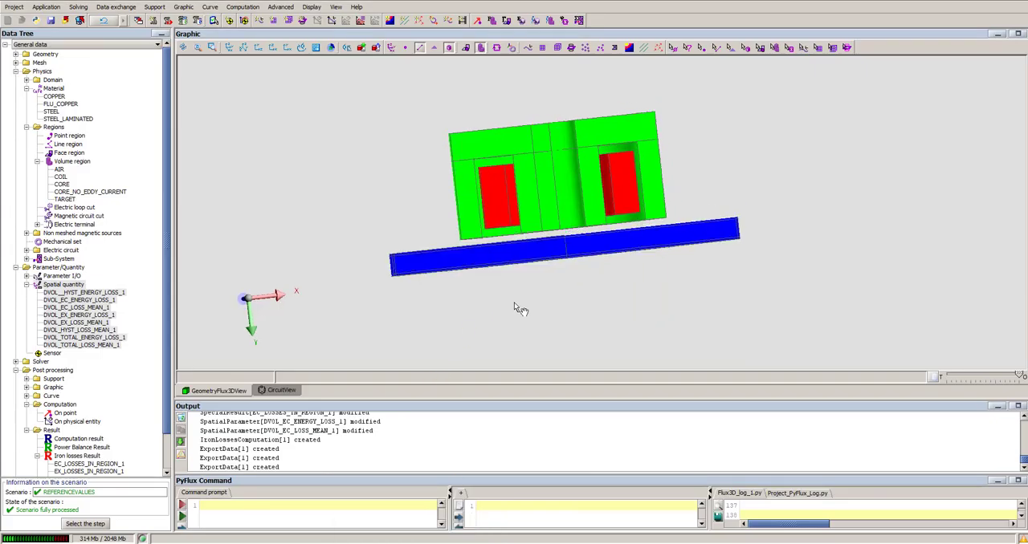
{"action": "left_click_drag", "start_coordinate": [514, 302], "coordinate": [504, 308]}
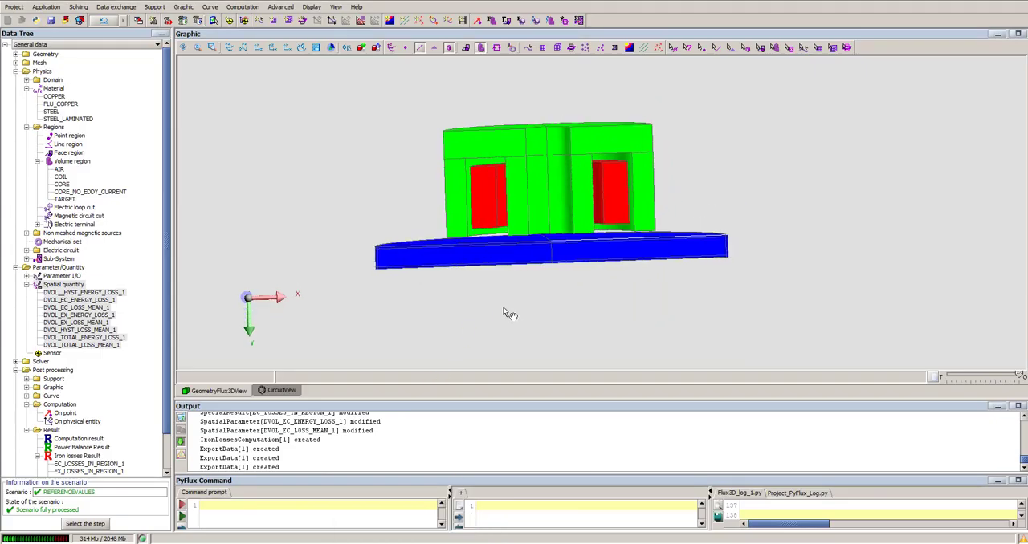
{"action": "left_click", "coordinate": [45, 8]}
{"action": "left_click", "coordinate": [51, 20]}
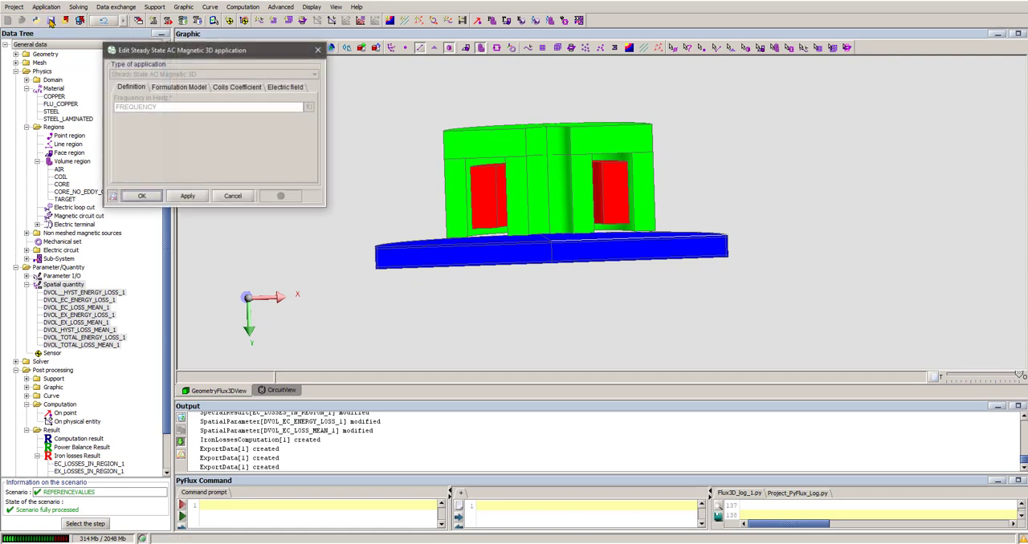
- Switch to the coupled project window and check its Steady State AC Magnetic coupled with Transient Thermal 3D application definition
{"action": "left_click", "coordinate": [317, 50]}
{"action": "mouse_move", "coordinate": [402, 543]}
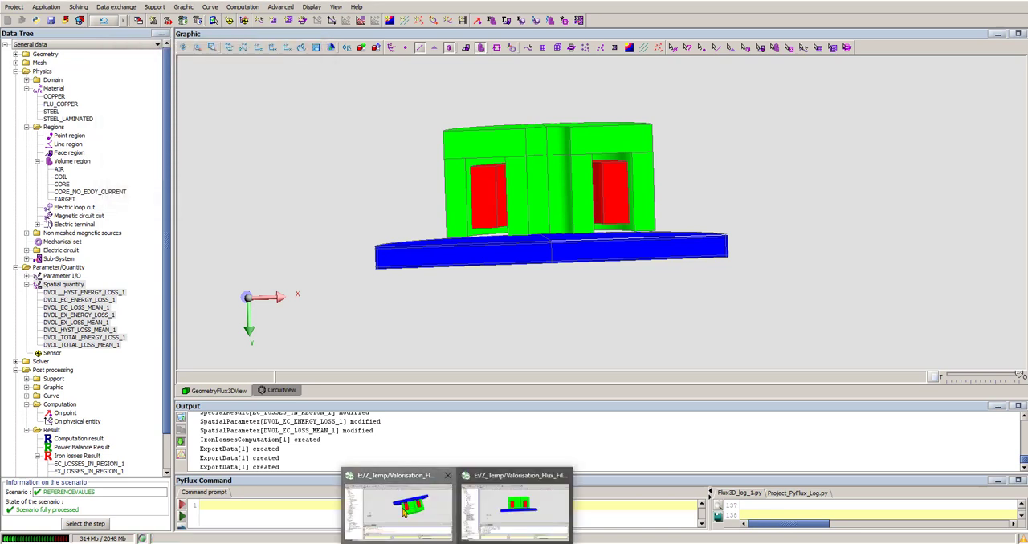
{"action": "left_click", "coordinate": [404, 512]}
{"action": "left_click", "coordinate": [45, 7]}
{"action": "left_click", "coordinate": [51, 24]}
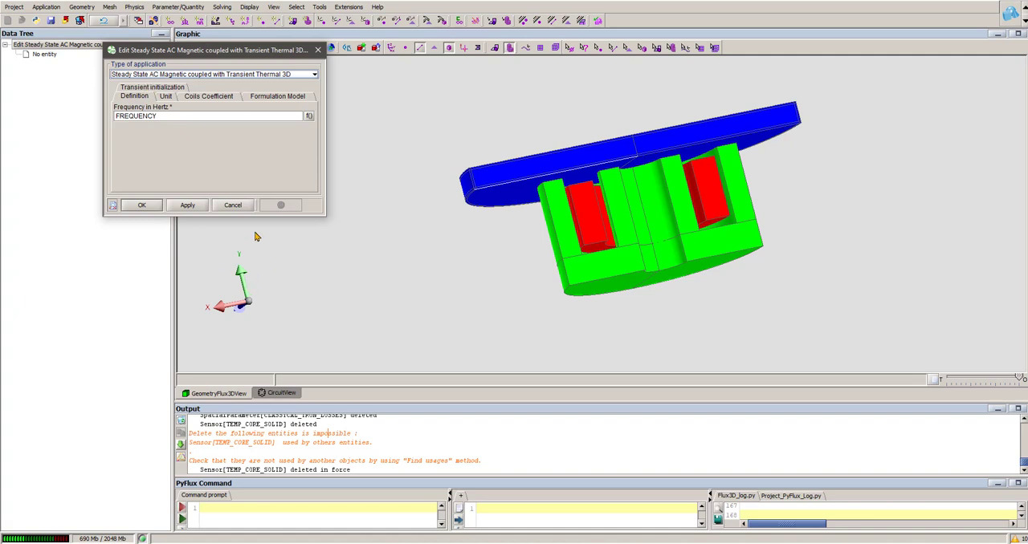
{"action": "left_click", "coordinate": [236, 206]}
- Review the STEEL material's thermal conductivity, volumetric heat capacity, magnetic property and electrical resistivity in the coupled project
{"action": "left_click_drag", "start_coordinate": [541, 234], "coordinate": [533, 261]}
{"action": "right_click_drag", "start_coordinate": [588, 248], "coordinate": [486, 226]}
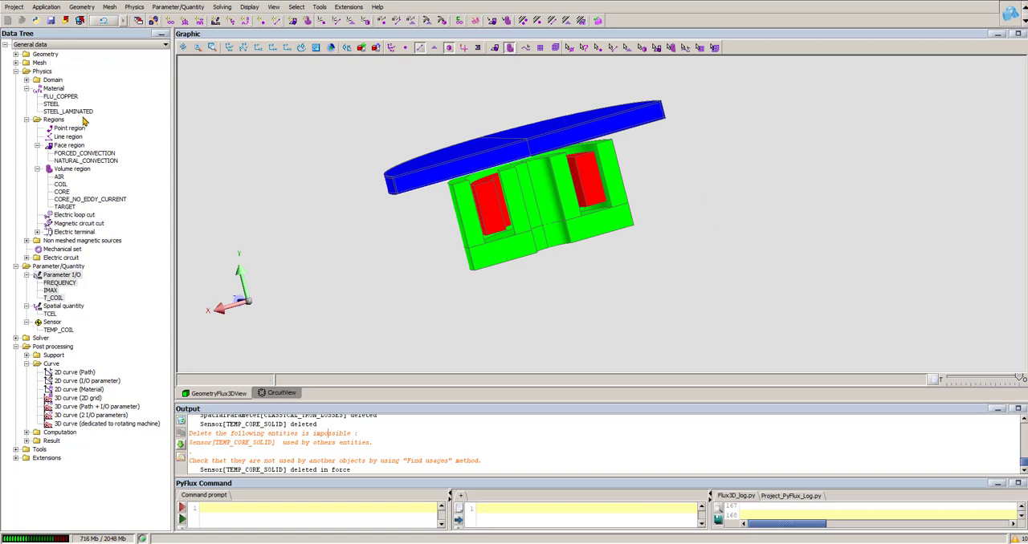
{"action": "left_click", "coordinate": [57, 108]}
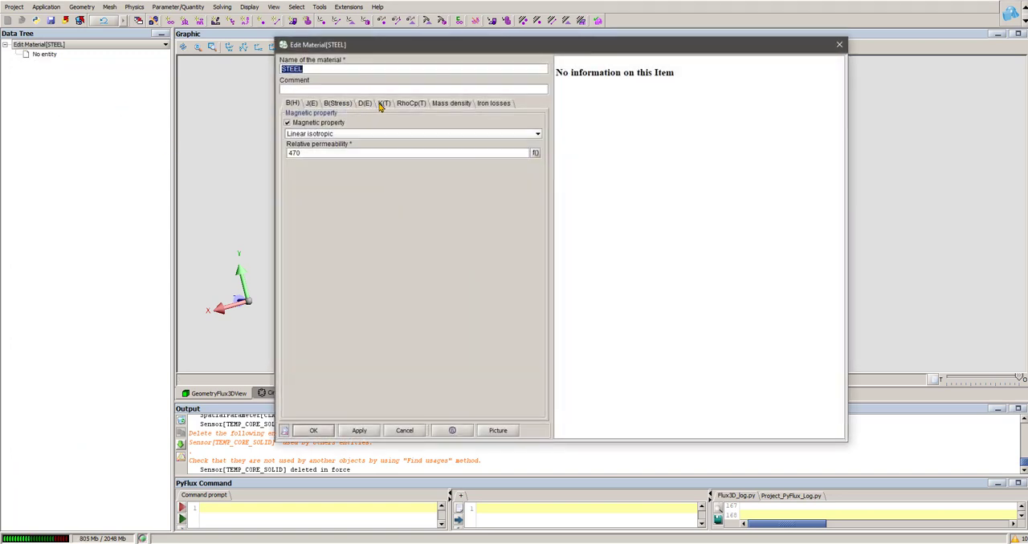
{"action": "left_click", "coordinate": [382, 105]}
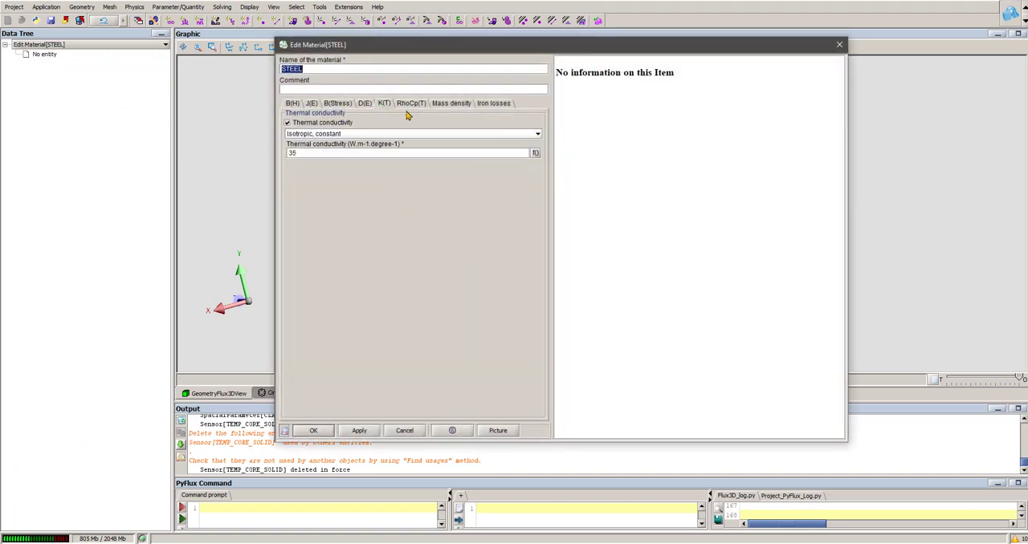
{"action": "left_click", "coordinate": [412, 104]}
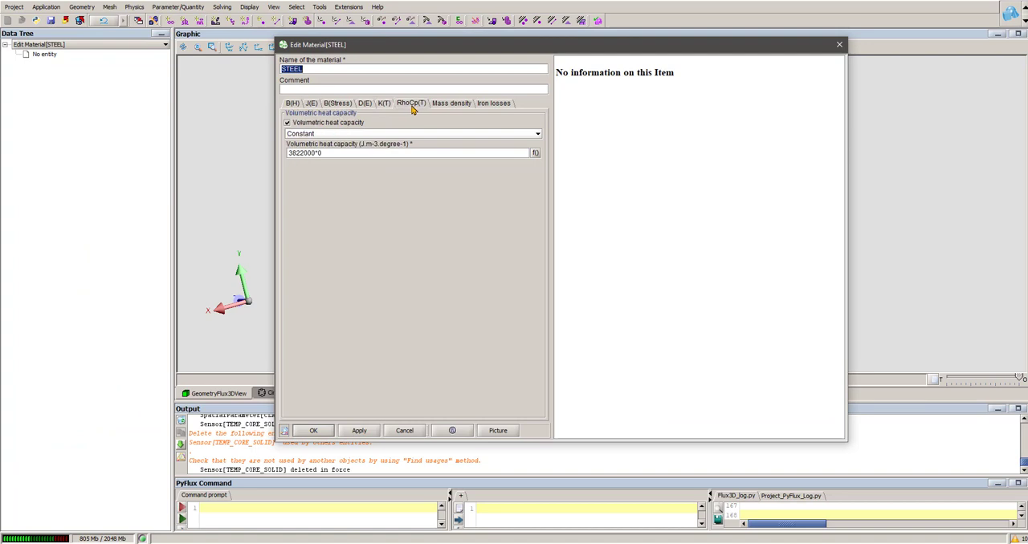
{"action": "left_click", "coordinate": [293, 105]}
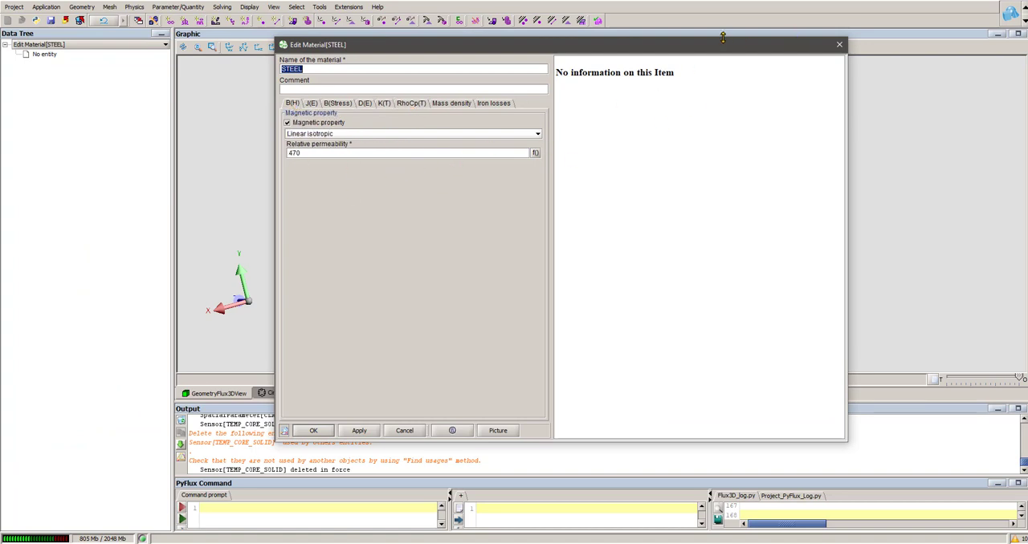
{"action": "left_click", "coordinate": [313, 106]}
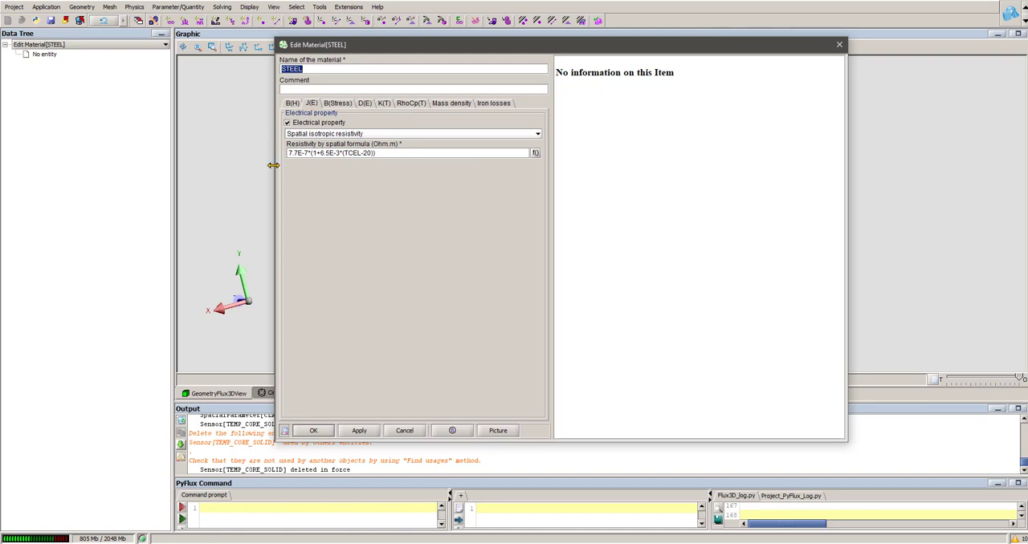
{"action": "left_click", "coordinate": [839, 45]}
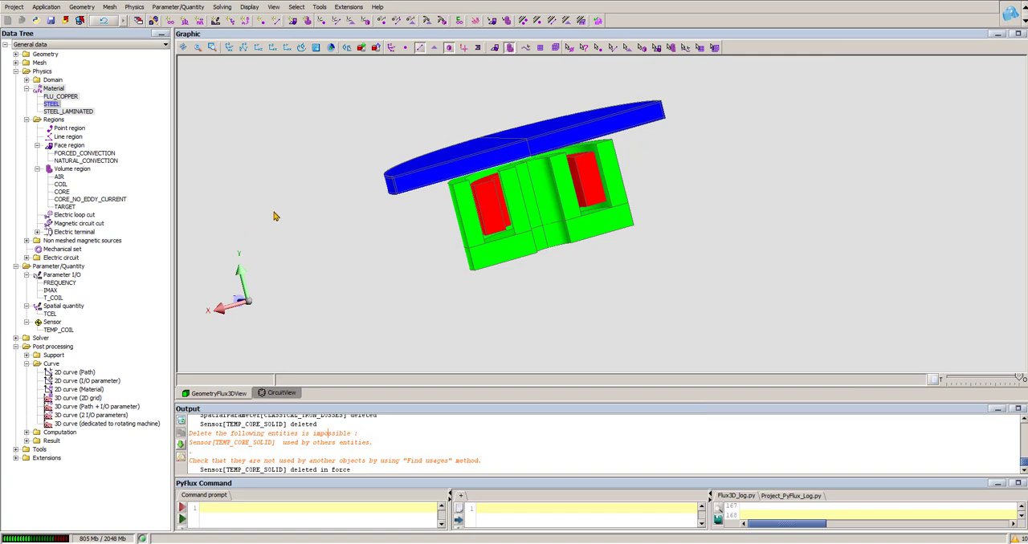
- Inspect the definitions of the TEMP_COIL sensor and the T_COIL physical parameter
{"action": "left_click_drag", "start_coordinate": [507, 301], "coordinate": [486, 299]}
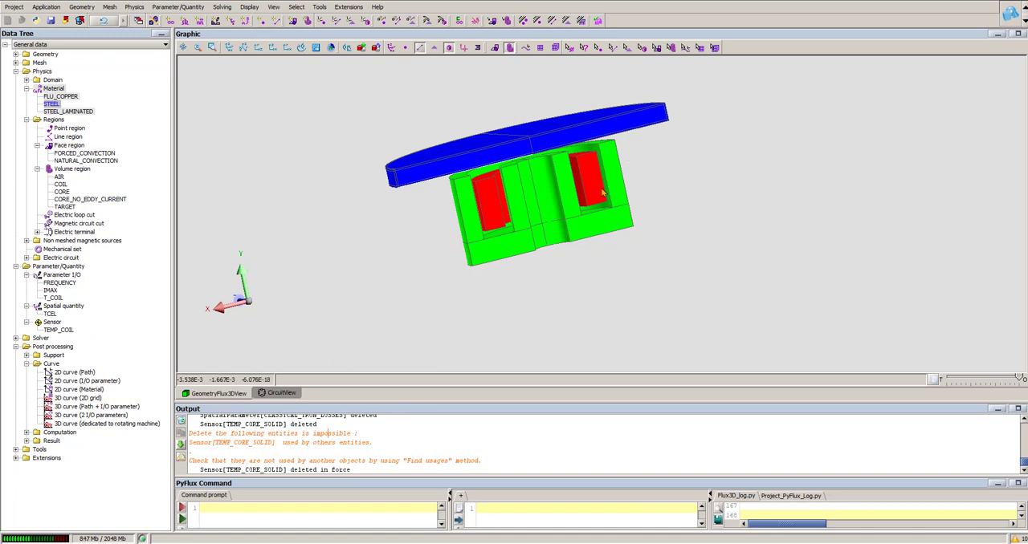
{"action": "double_click", "coordinate": [68, 331]}
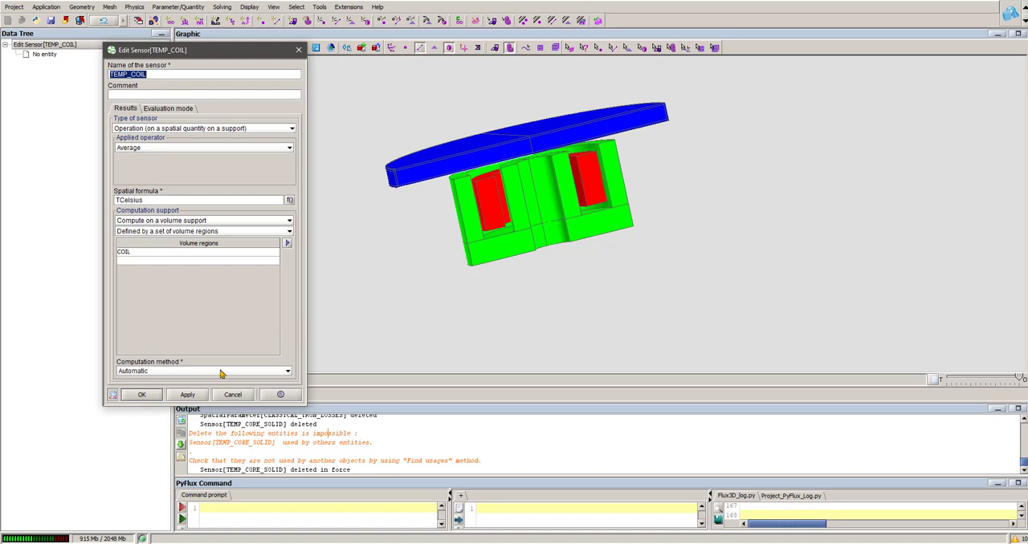
{"action": "left_click", "coordinate": [229, 395]}
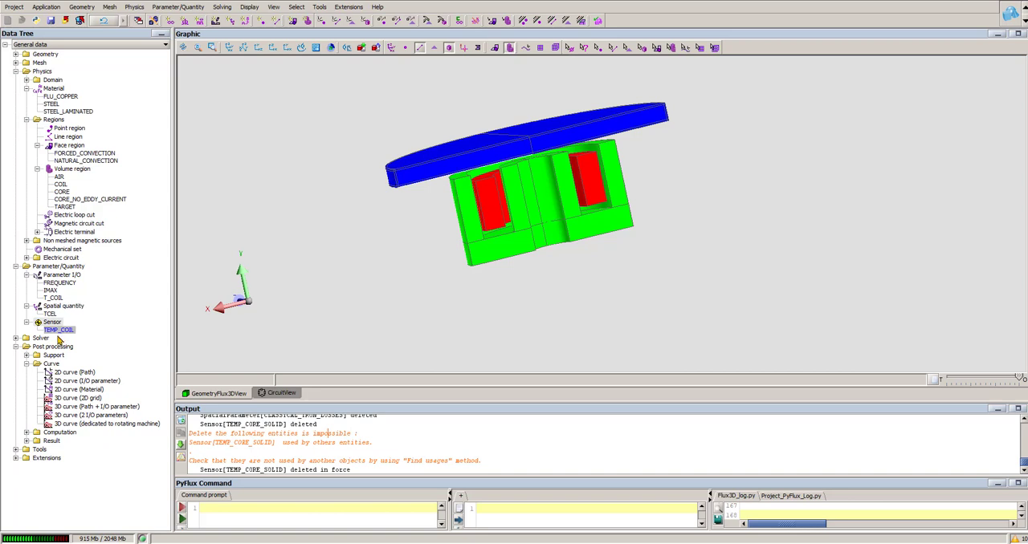
{"action": "double_click", "coordinate": [53, 298]}
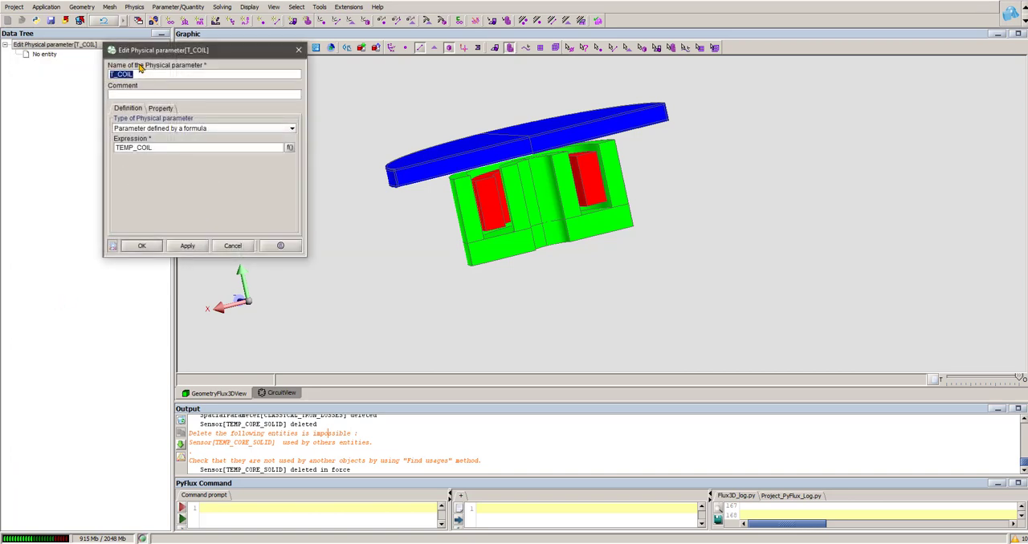
{"action": "left_click", "coordinate": [298, 49]}
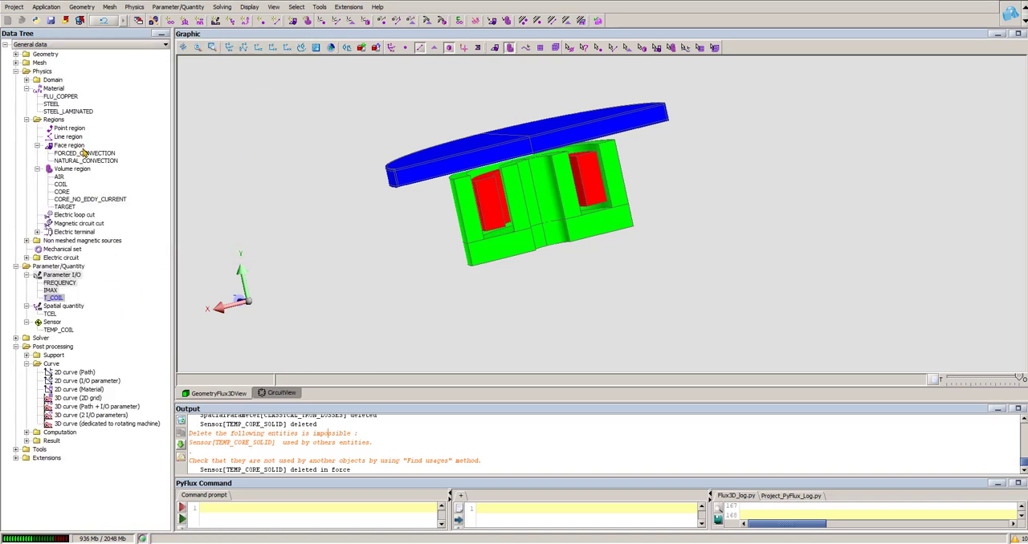
{"action": "left_click", "coordinate": [64, 93]}
{"action": "double_click", "coordinate": [64, 94]}
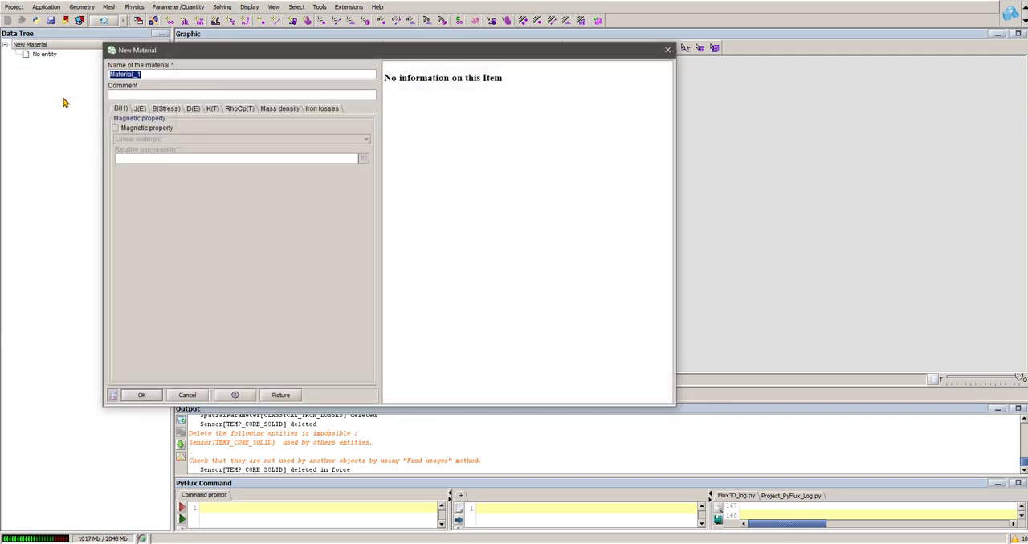
{"action": "left_click", "coordinate": [665, 51]}
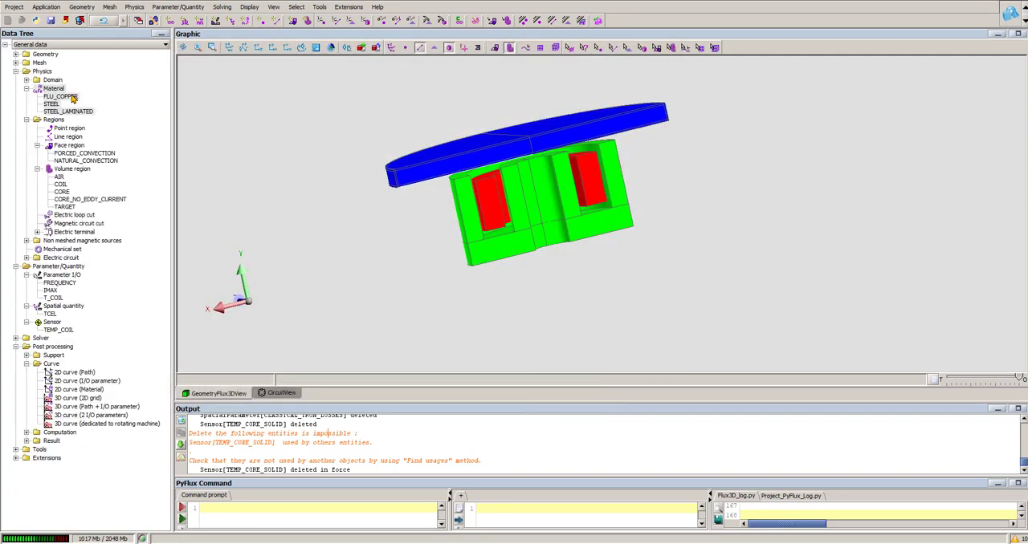
- Check the FLU_COPPER material's electrical property, including its default working temperature
{"action": "left_click", "coordinate": [70, 98]}
{"action": "double_click", "coordinate": [70, 98]}
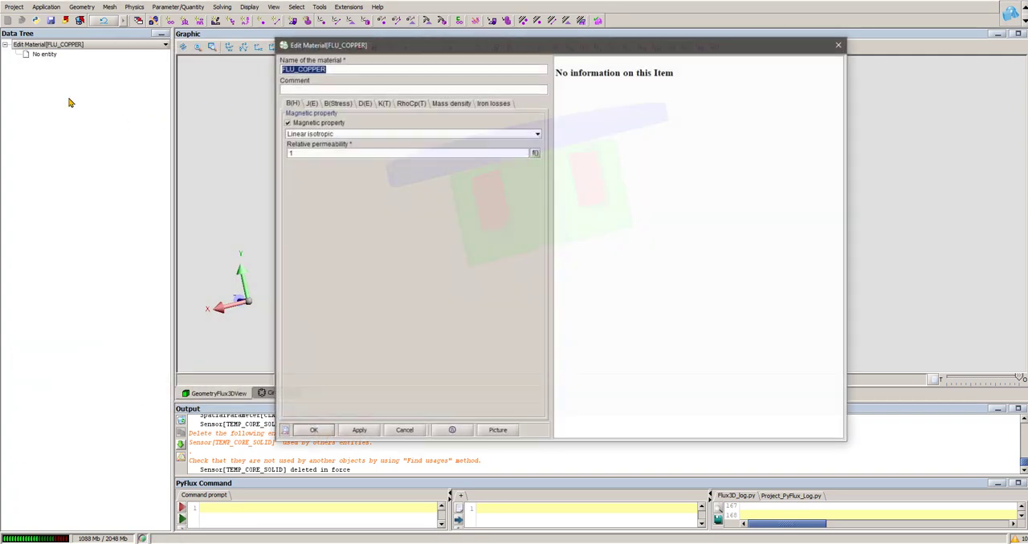
{"action": "left_click", "coordinate": [311, 103]}
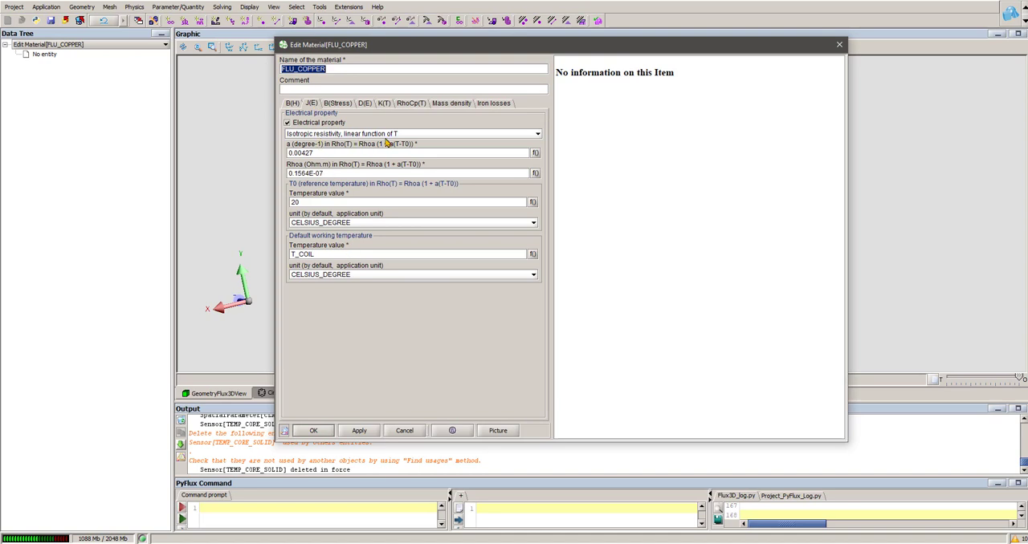
{"action": "left_click_drag", "start_coordinate": [331, 254], "coordinate": [281, 255]}
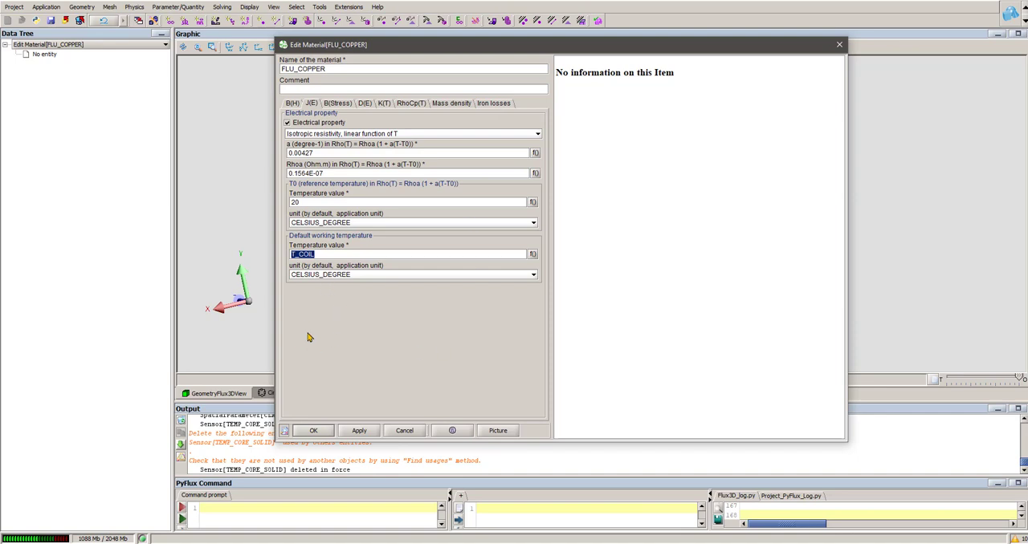
{"action": "left_click", "coordinate": [404, 431]}
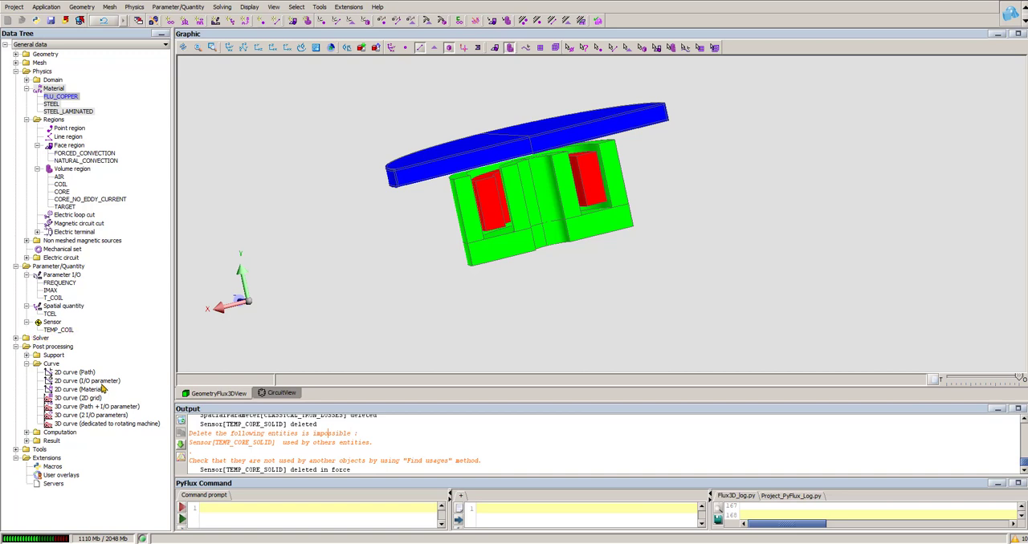
- Examine the thermal and magnetic definitions of the CORE volume region
{"action": "left_click_drag", "start_coordinate": [546, 248], "coordinate": [499, 249]}
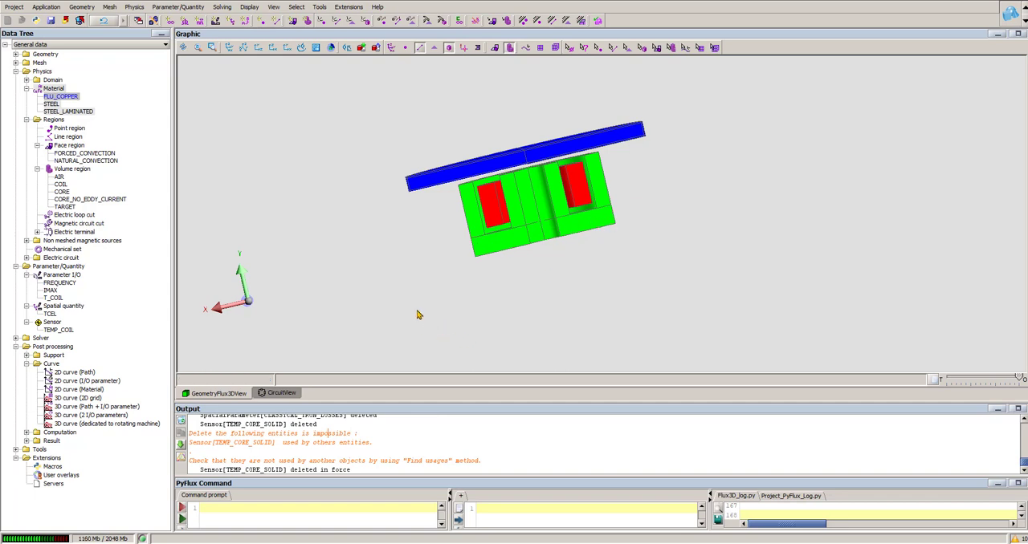
{"action": "left_click", "coordinate": [62, 193]}
{"action": "double_click", "coordinate": [62, 192]}
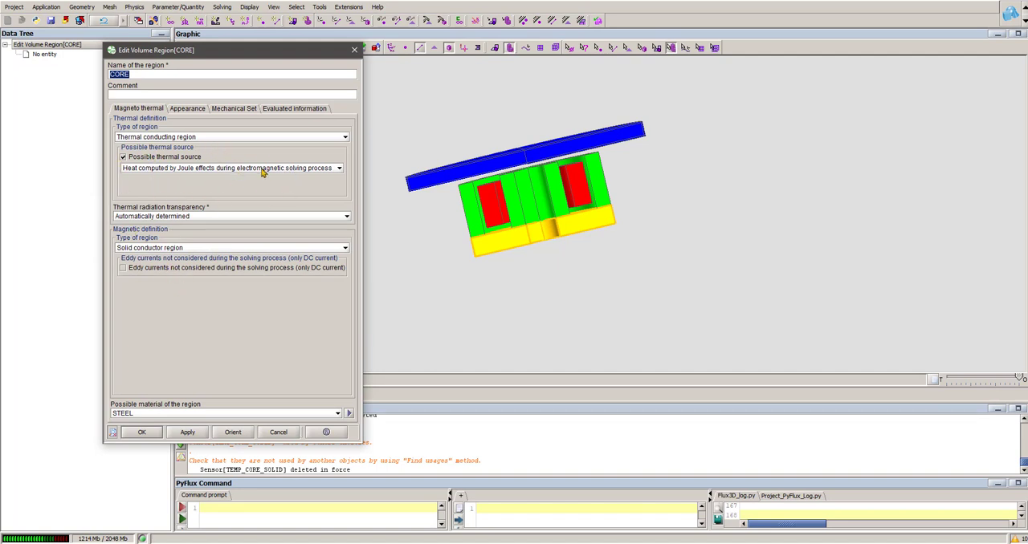
{"action": "left_click", "coordinate": [354, 49]}
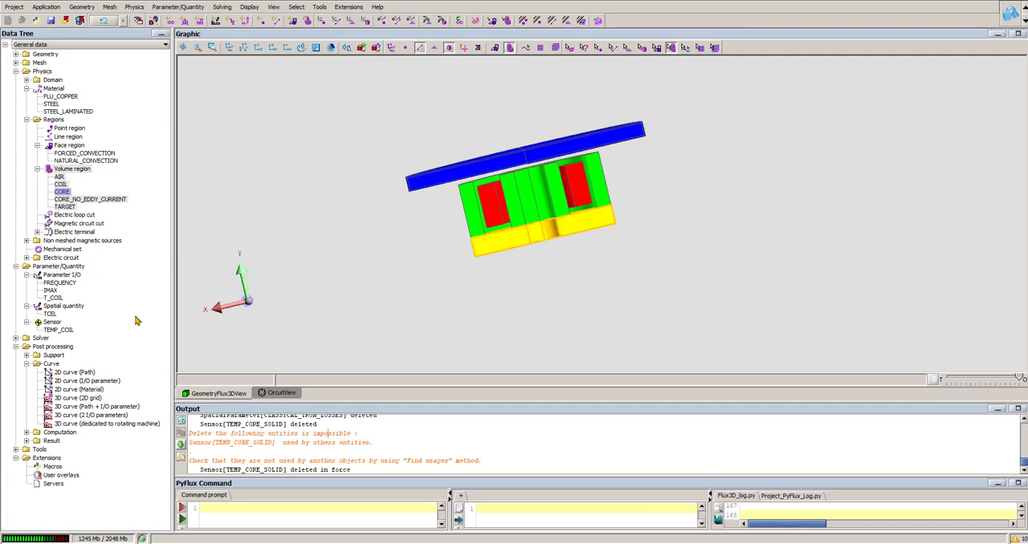
- Inspect the expression that defines the TCEL spatial quantity
{"action": "left_click", "coordinate": [49, 314]}
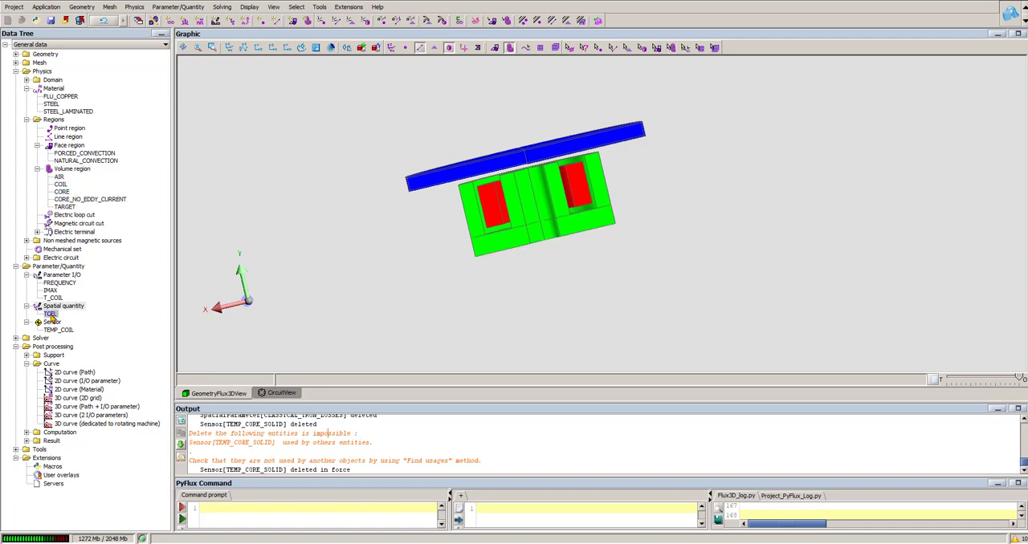
{"action": "double_click", "coordinate": [50, 315]}
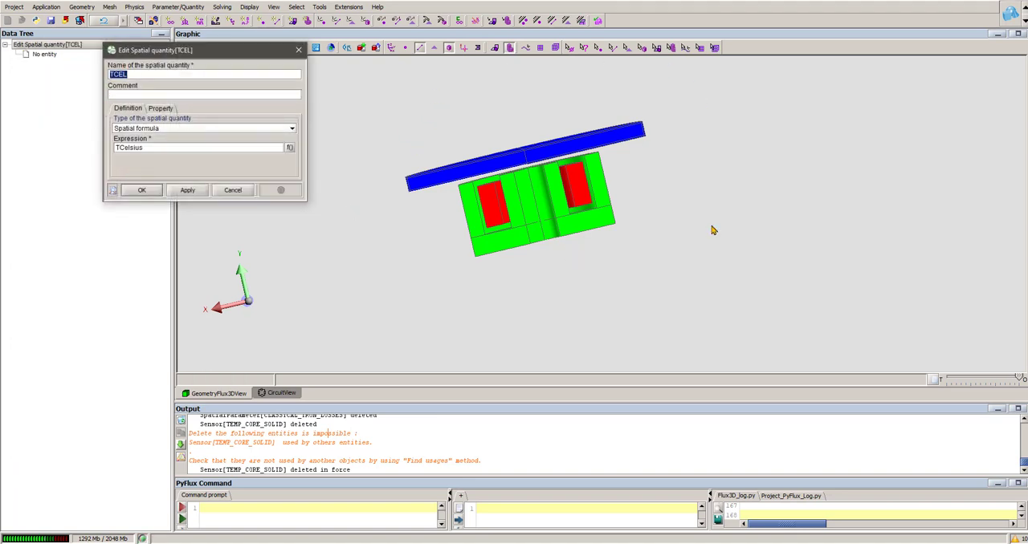
{"action": "left_click", "coordinate": [232, 190]}
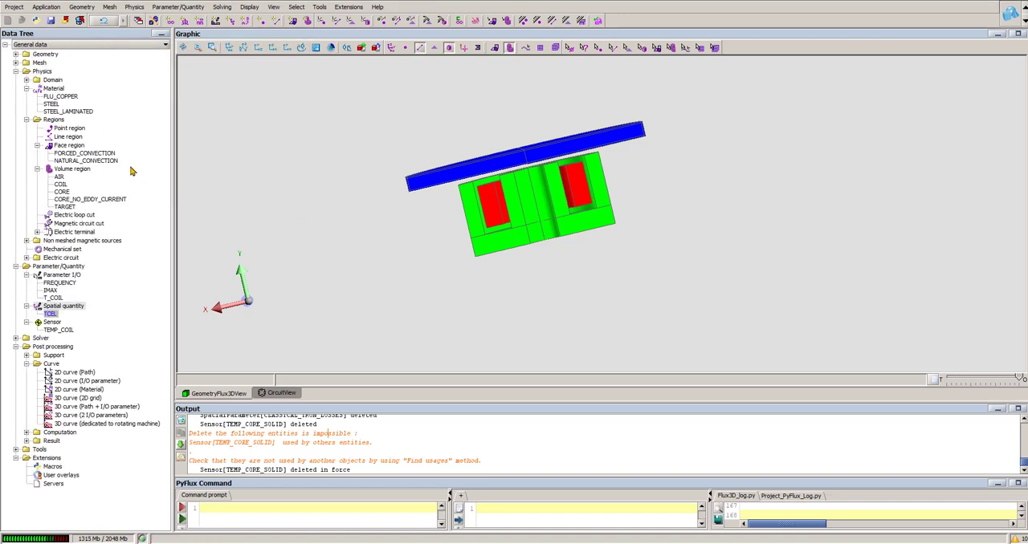
- Recheck the spatial resistivity formula of the STEEL material
{"action": "left_click", "coordinate": [55, 106]}
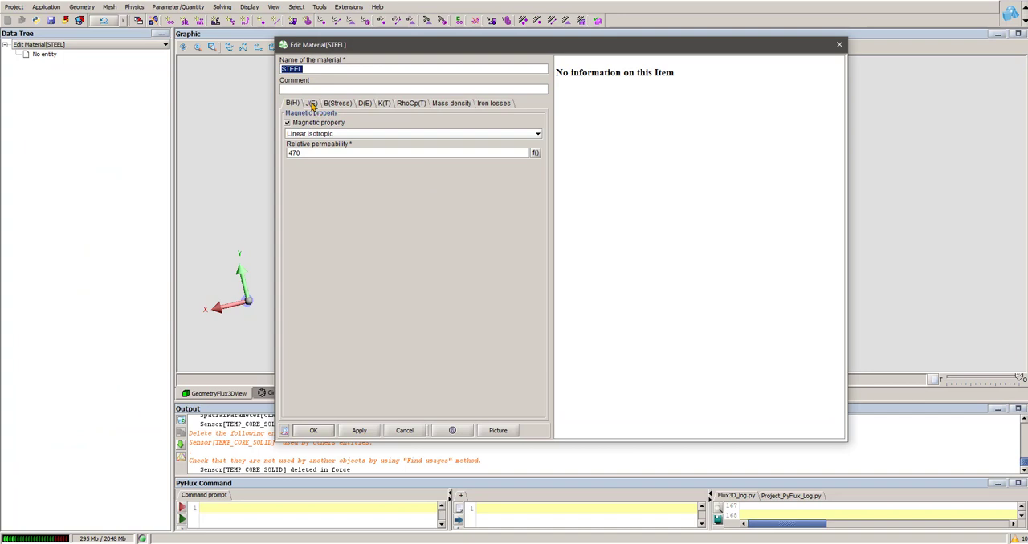
{"action": "left_click", "coordinate": [311, 105]}
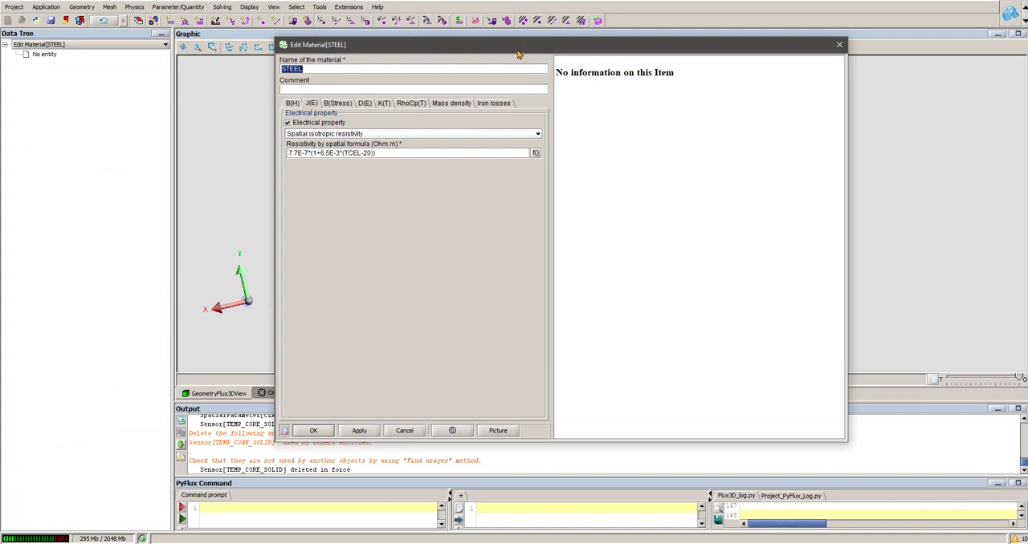
{"action": "left_click_drag", "start_coordinate": [518, 54], "coordinate": [492, 83]}
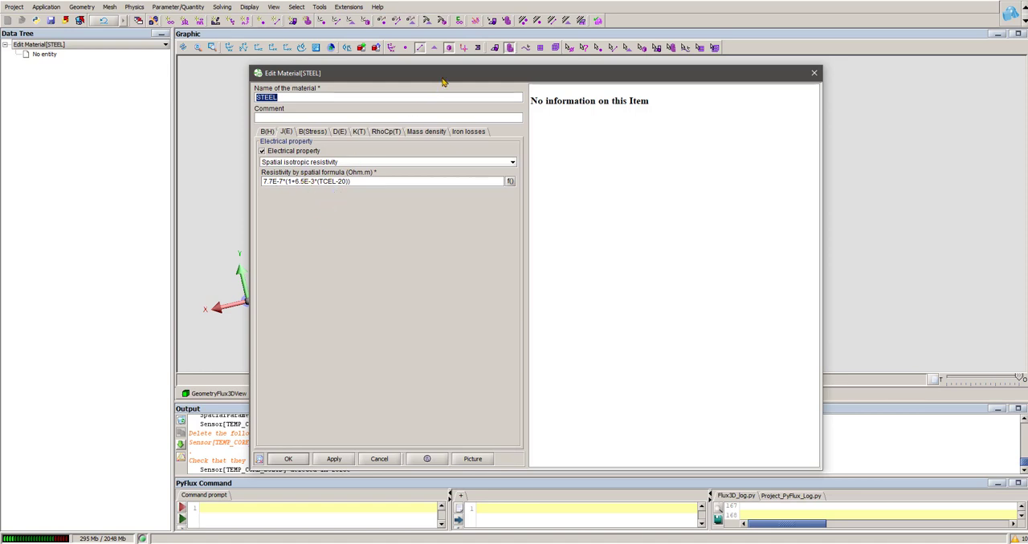
{"action": "left_click_drag", "start_coordinate": [444, 78], "coordinate": [406, 231]}
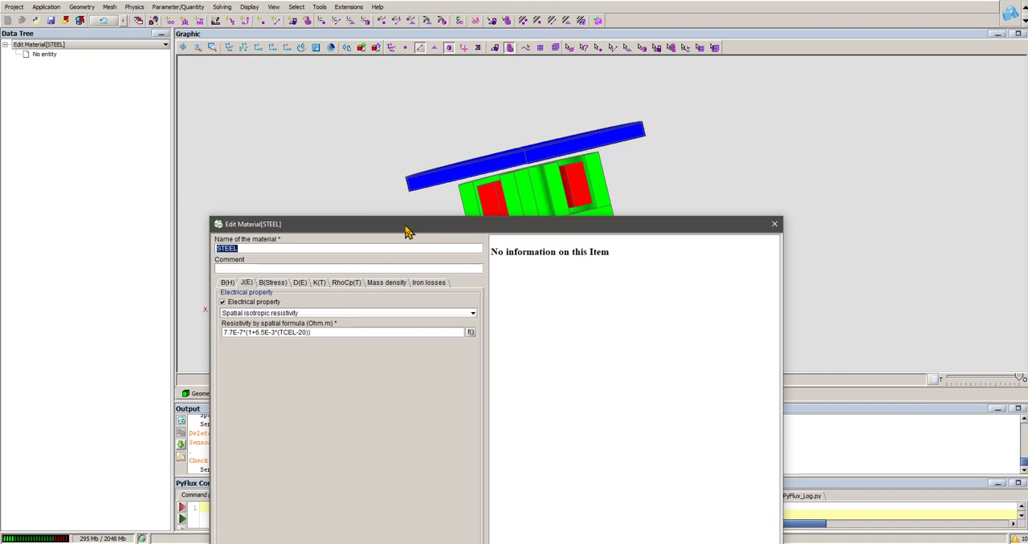
{"action": "left_click", "coordinate": [774, 224]}
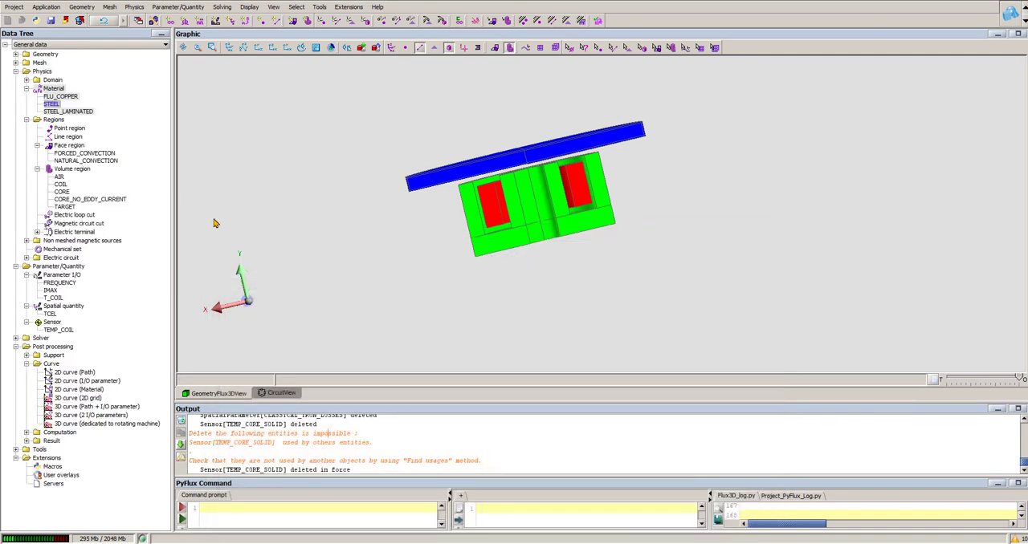
- Recheck the CORE volume region's thermal source and open the COIL volume region's definition for comparison
{"action": "double_click", "coordinate": [61, 194]}
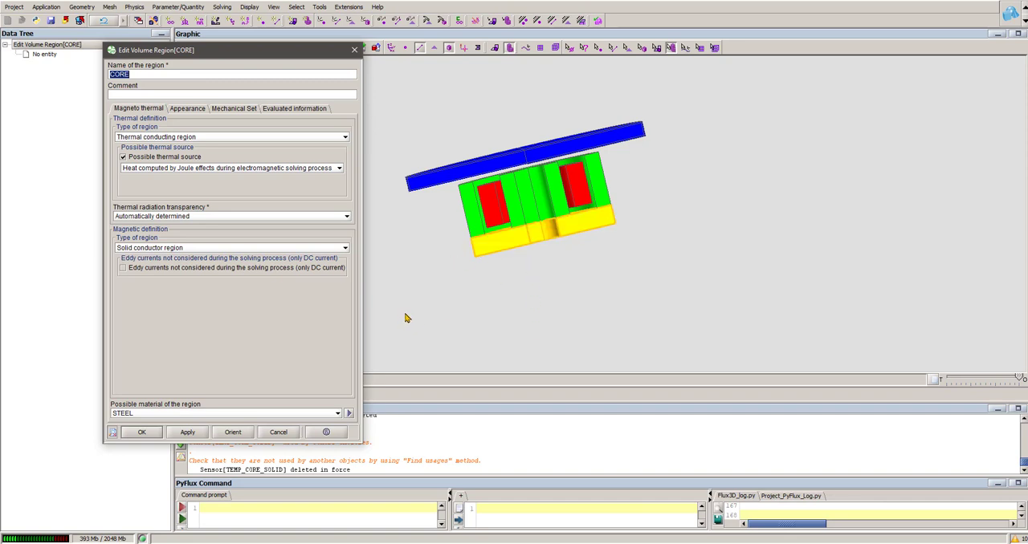
{"action": "left_click", "coordinate": [354, 49]}
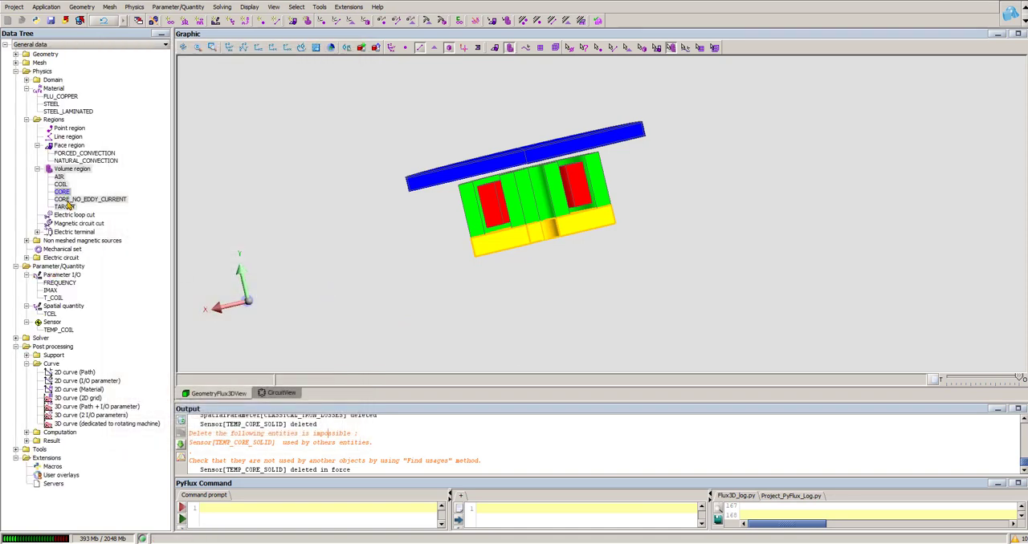
{"action": "left_click", "coordinate": [64, 186]}
{"action": "left_click", "coordinate": [62, 184]}
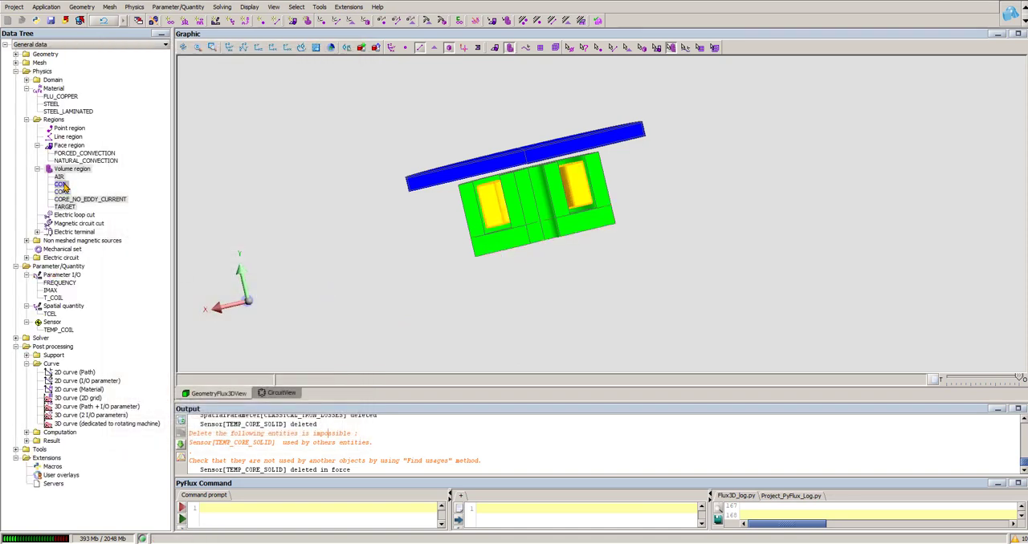
{"action": "double_click", "coordinate": [65, 185]}
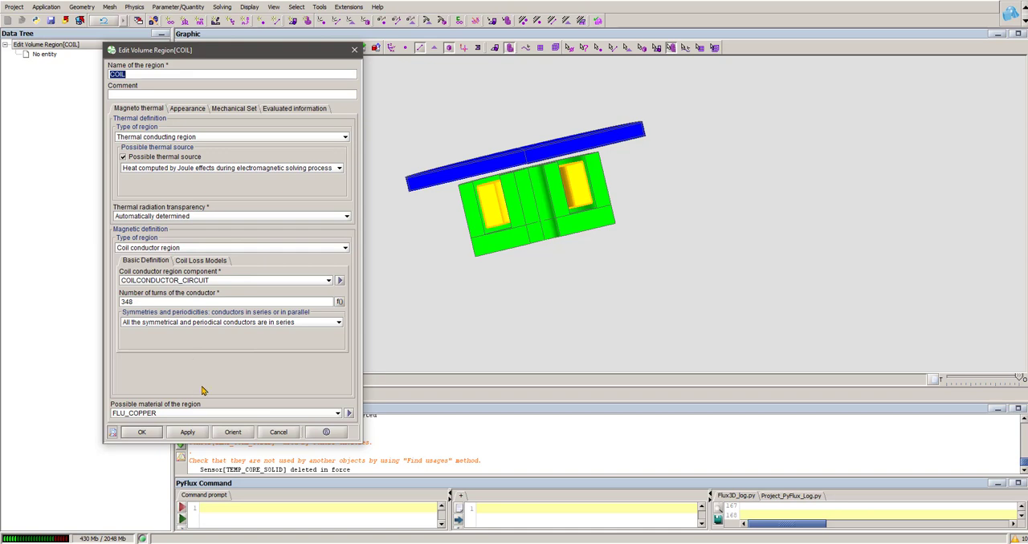
- Close the COIL region definition and view the coupled project's electric circuit before returning to the 3D geometry
{"action": "left_click", "coordinate": [277, 433]}
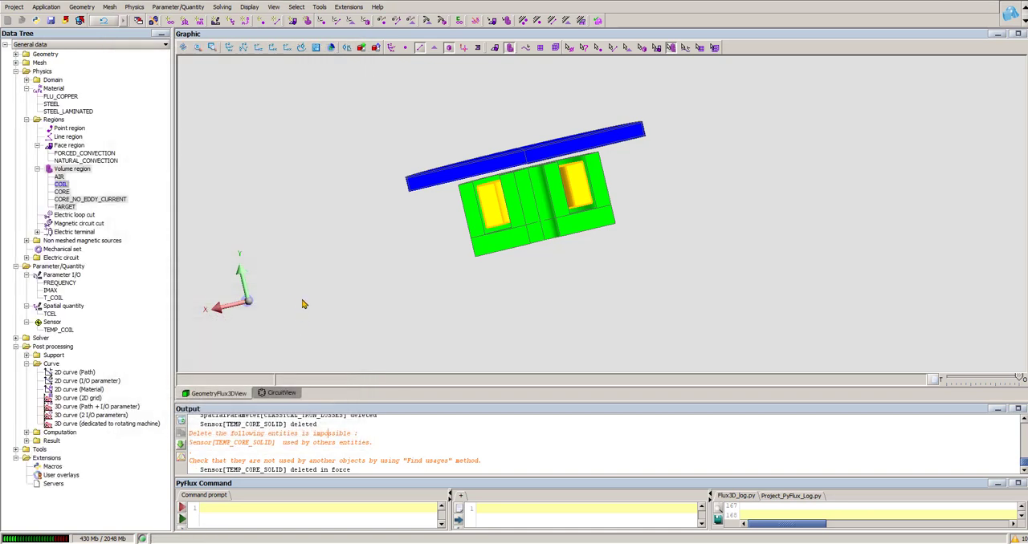
{"action": "left_click", "coordinate": [285, 393]}
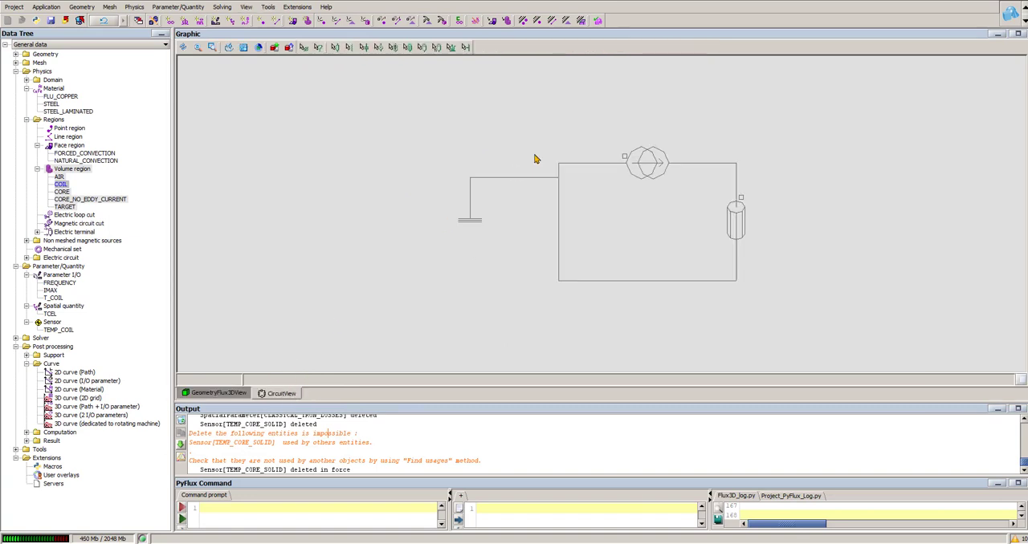
{"action": "left_click", "coordinate": [239, 393]}
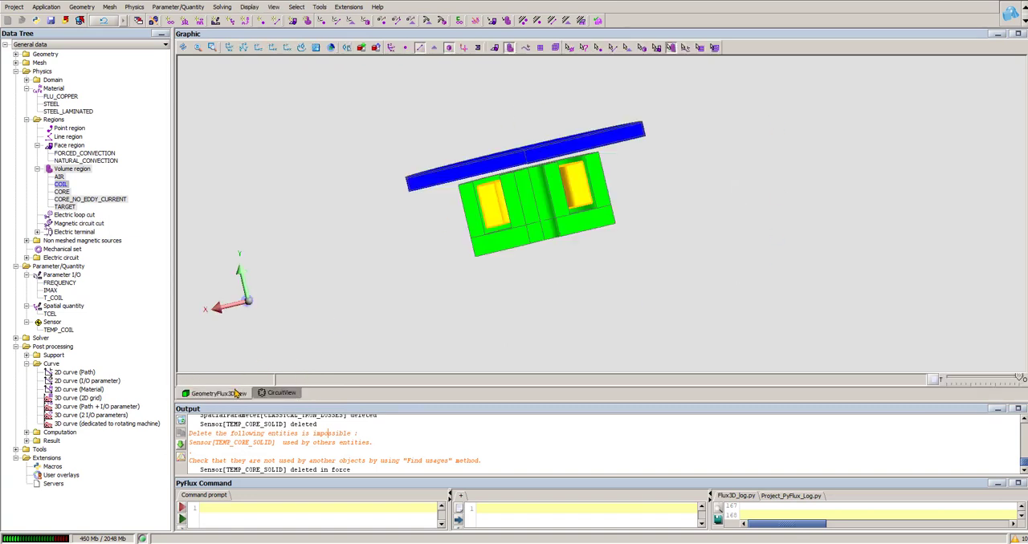
{"action": "left_click", "coordinate": [477, 48]}
{"action": "left_click", "coordinate": [478, 48]}
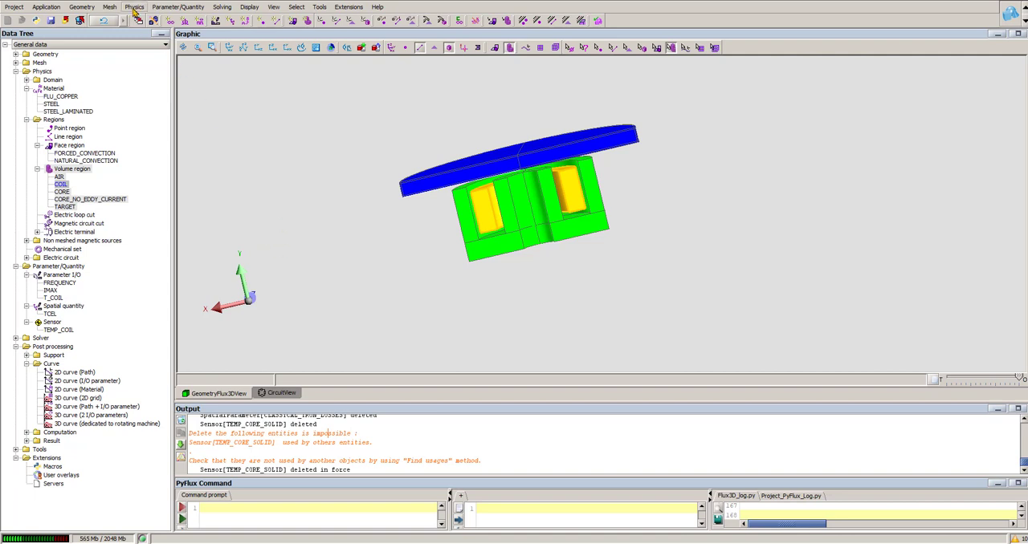
- Start importing a constant tabulated spatial quantity named Hyst on the TARGET volume region, using the file Hyst.DEX
{"action": "left_click", "coordinate": [180, 10]}
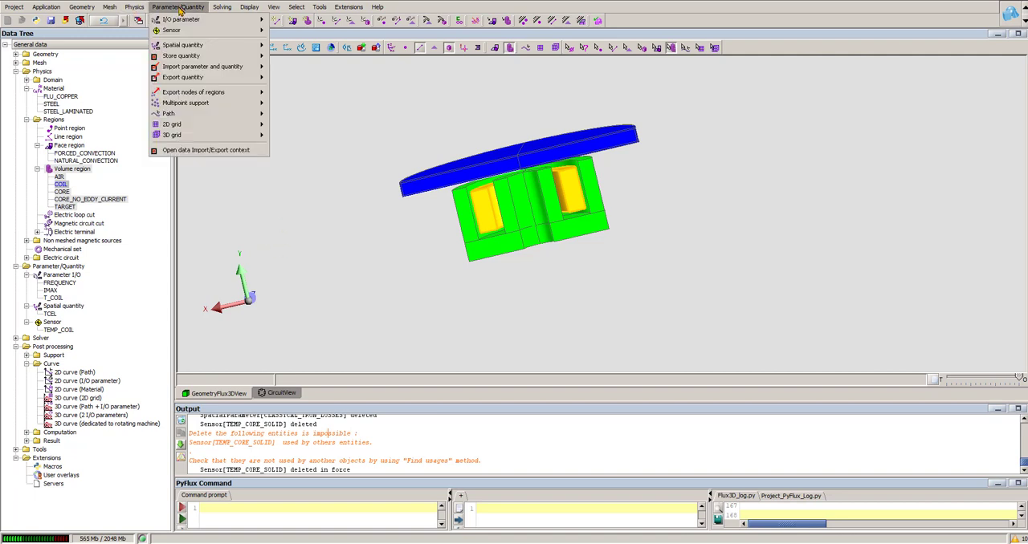
{"action": "mouse_move", "coordinate": [239, 67]}
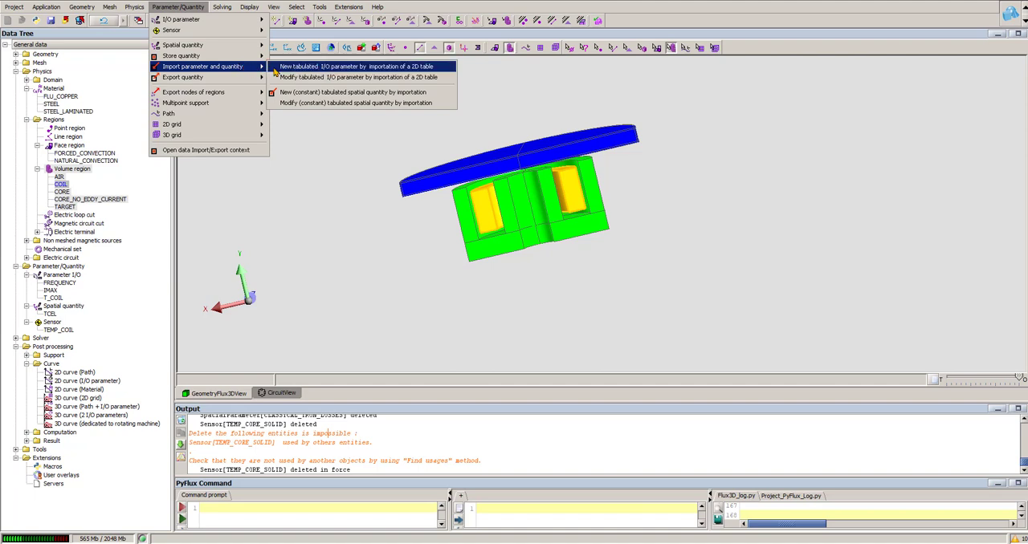
{"action": "left_click", "coordinate": [378, 93]}
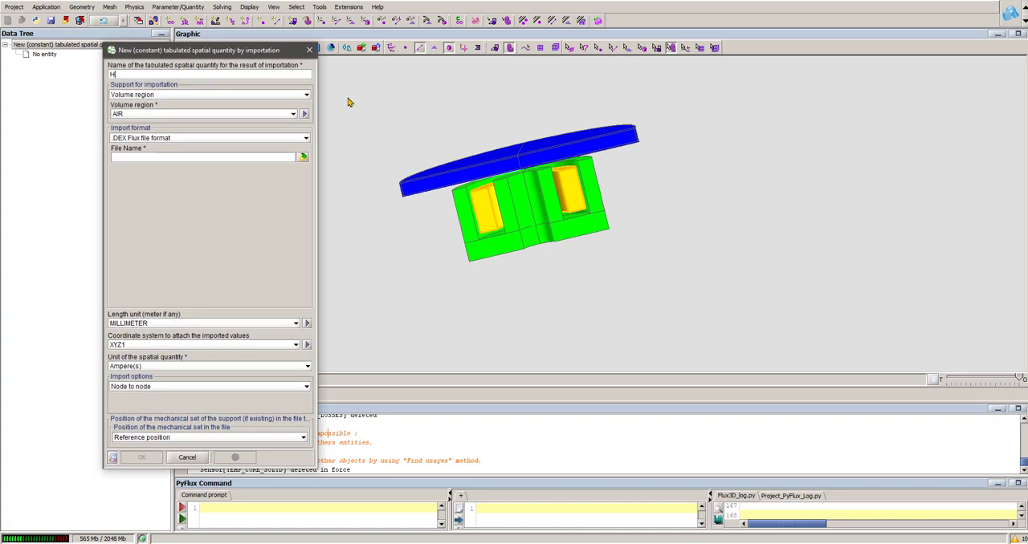
{"action": "left_click", "coordinate": [184, 115]}
{"action": "left_click", "coordinate": [147, 158]}
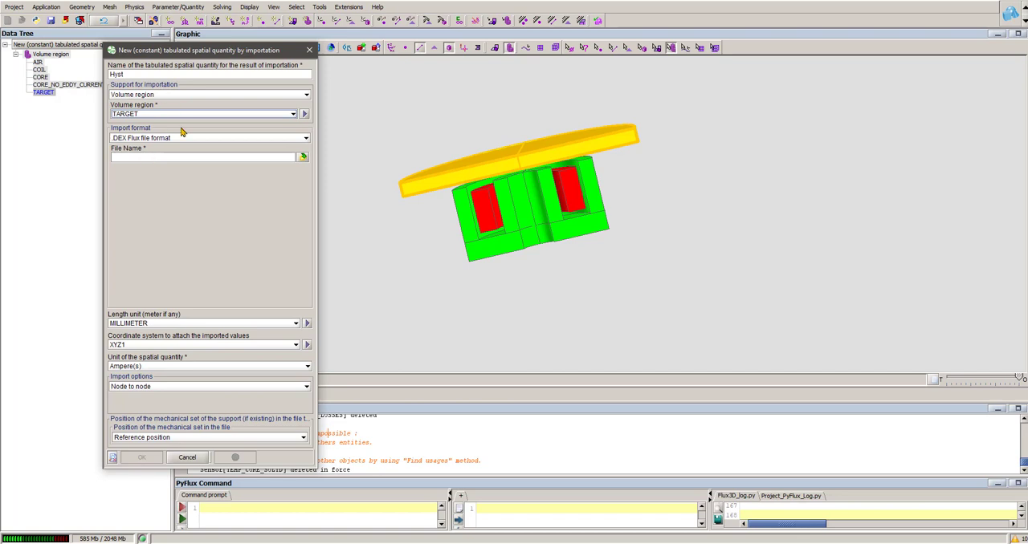
{"action": "left_click", "coordinate": [302, 158]}
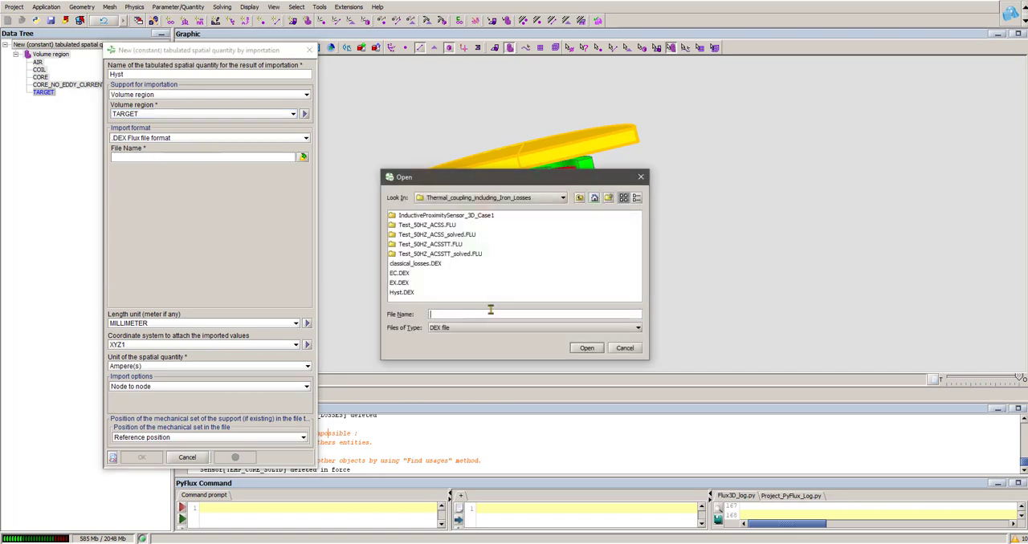
{"action": "left_click", "coordinate": [402, 293]}
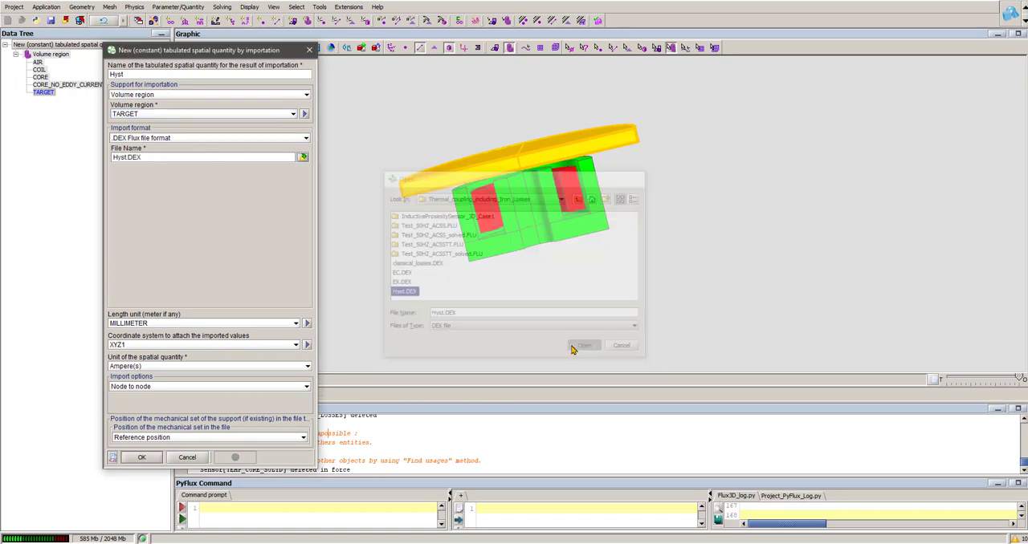
{"action": "left_click", "coordinate": [572, 349]}
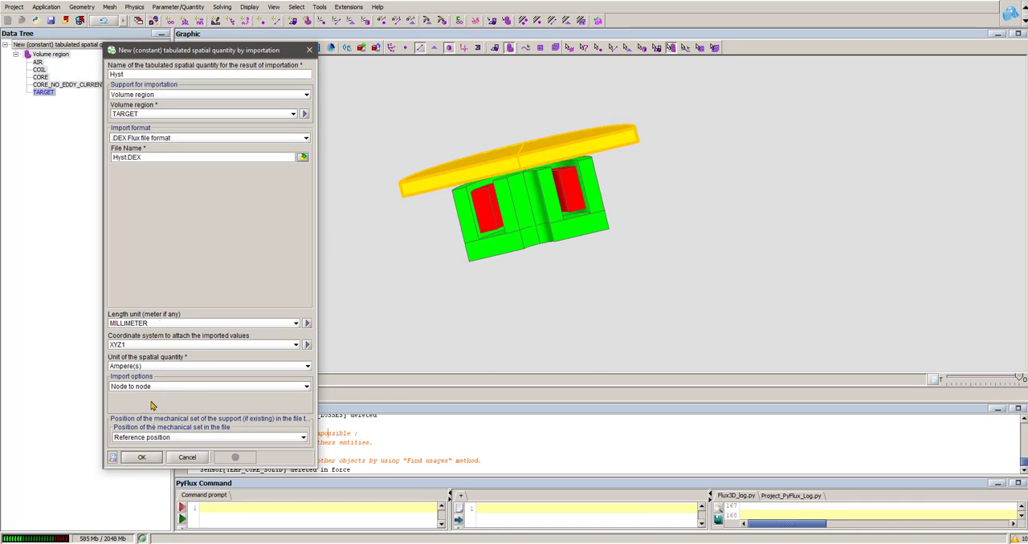
- Set the Hyst quantity's unit to Watt/m/m/m and create it with node to node import
{"action": "left_click", "coordinate": [141, 366]}
{"action": "scroll", "coordinate": [171, 287], "scroll_direction": "down", "scroll_amount": 2}
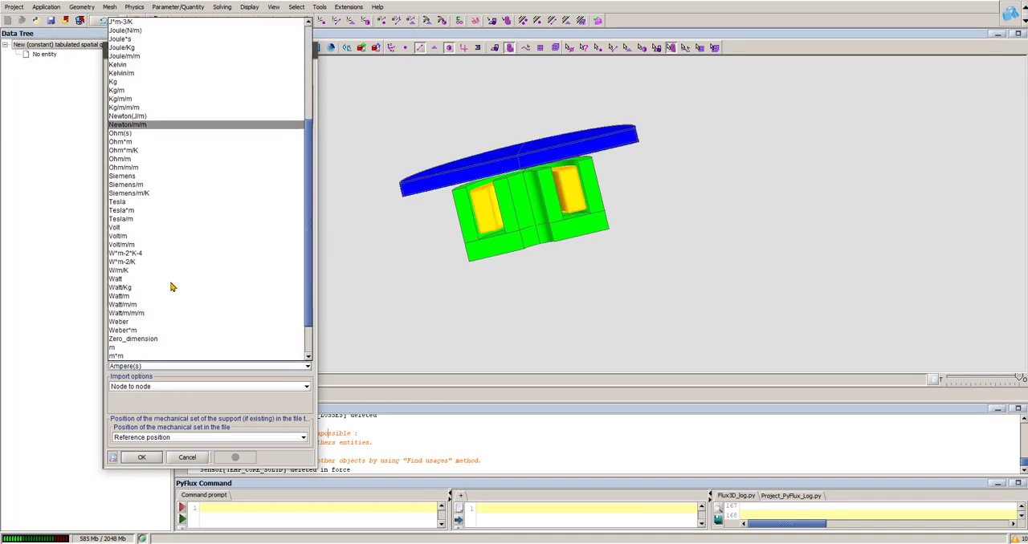
{"action": "left_click", "coordinate": [128, 313]}
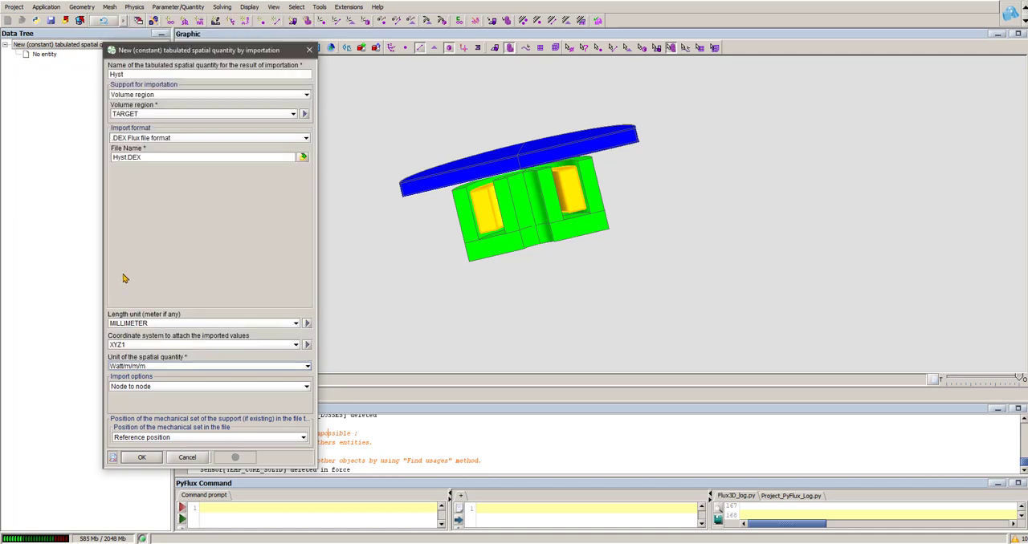
{"action": "left_click", "coordinate": [141, 366]}
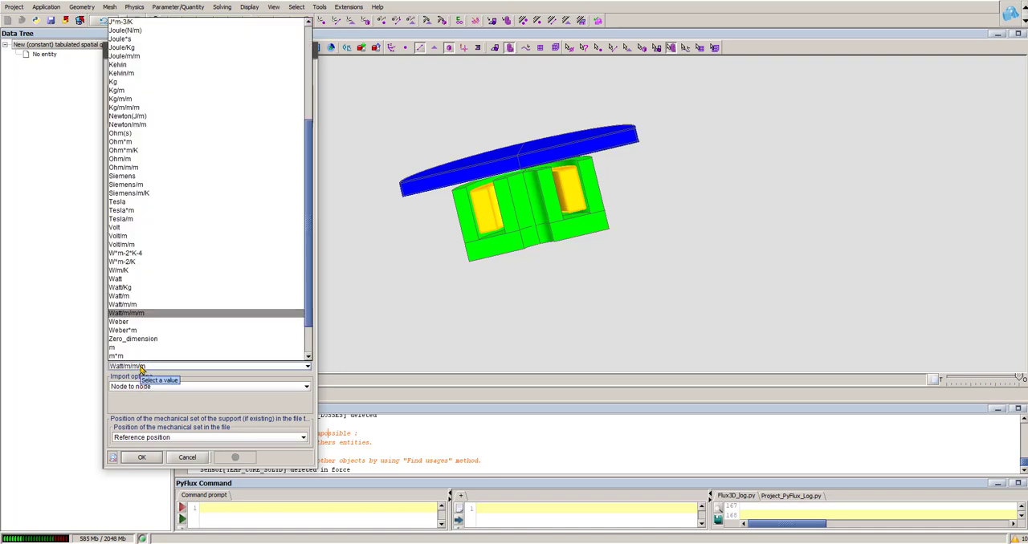
{"action": "left_click", "coordinate": [141, 366]}
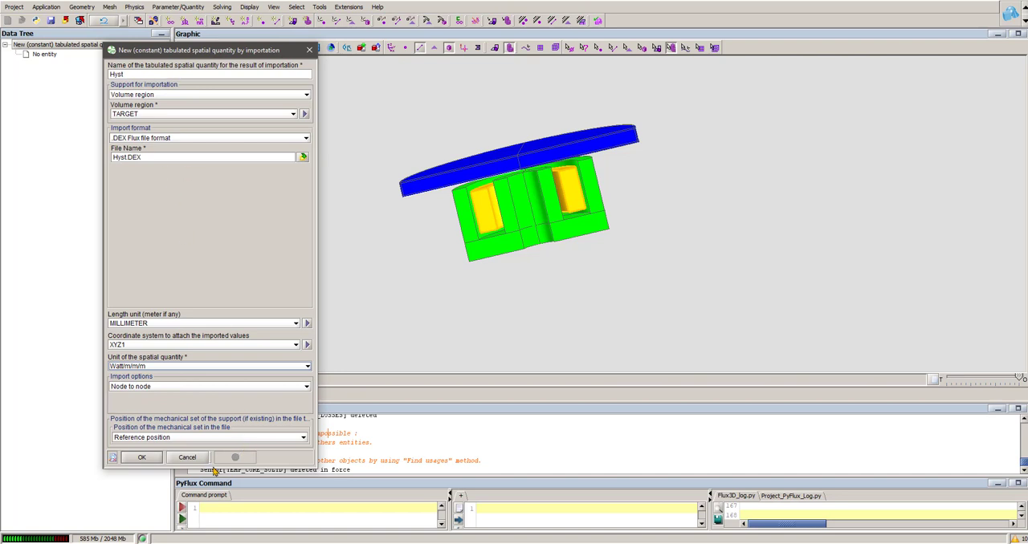
{"action": "left_click", "coordinate": [143, 459]}
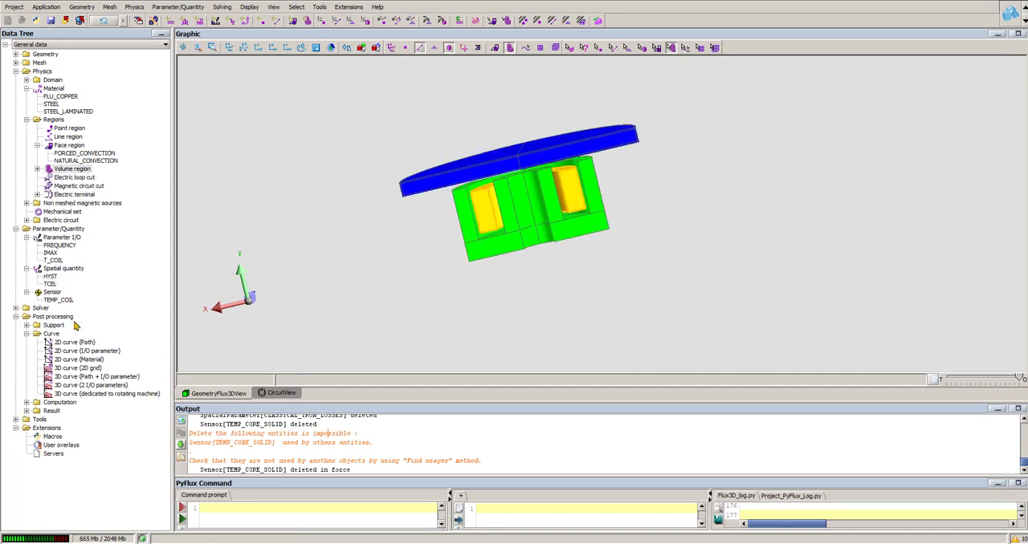
{"action": "right_click", "coordinate": [71, 270]}
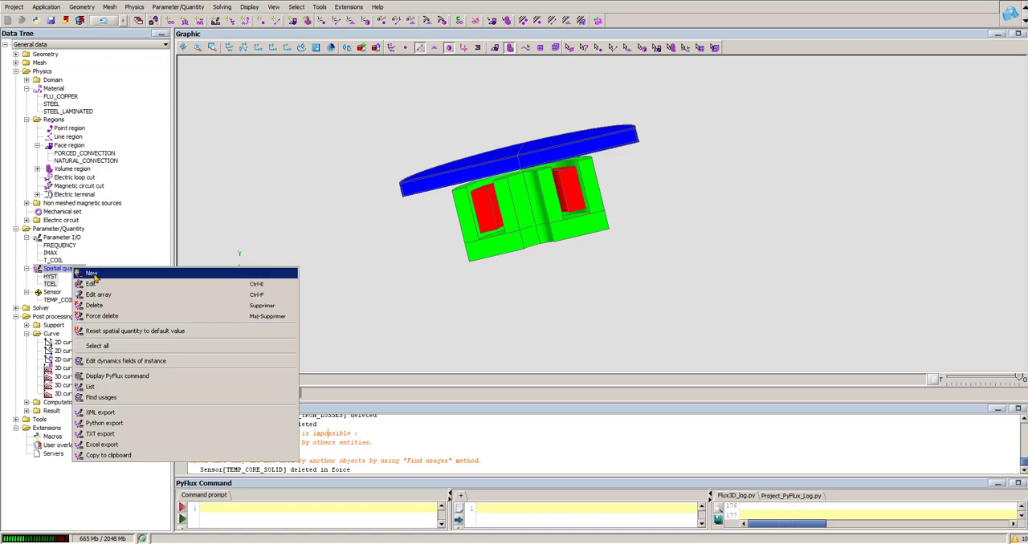
{"action": "left_click", "coordinate": [101, 276]}
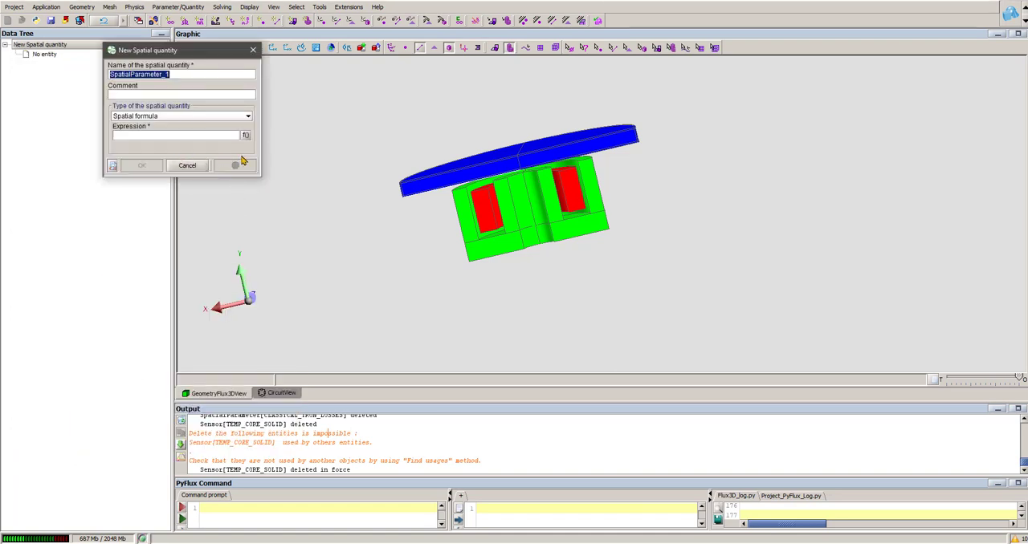
{"action": "left_click", "coordinate": [192, 165]}
- Start importing a constant tabulated spatial quantity named EC on the TARGET volume region, using the file EC.DEX
{"action": "left_click", "coordinate": [135, 7]}
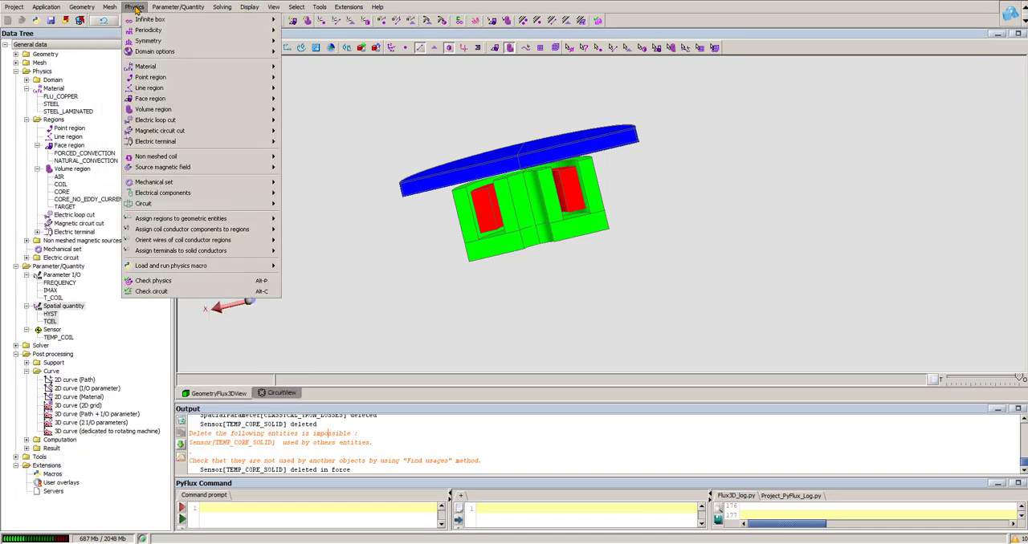
{"action": "mouse_move", "coordinate": [178, 9]}
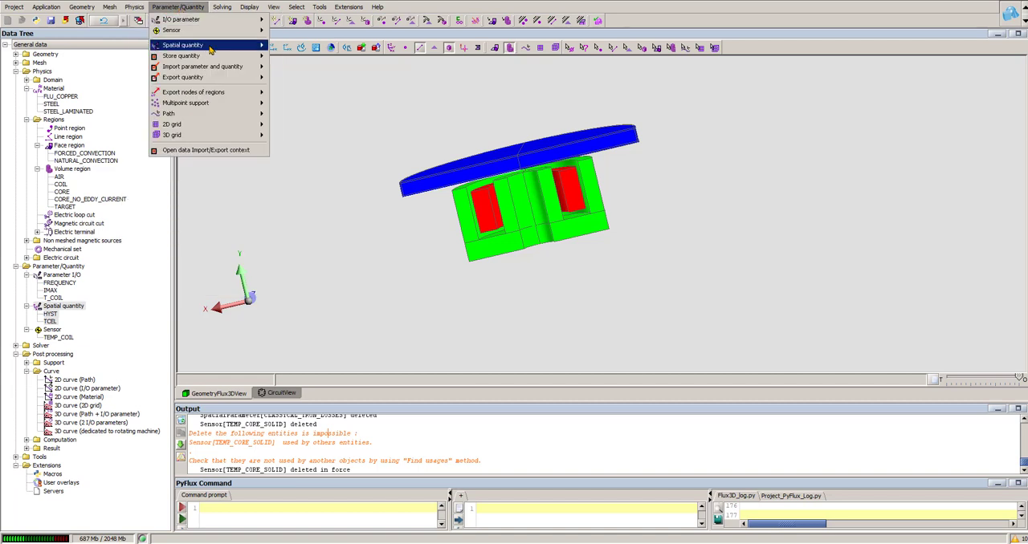
{"action": "mouse_move", "coordinate": [251, 69]}
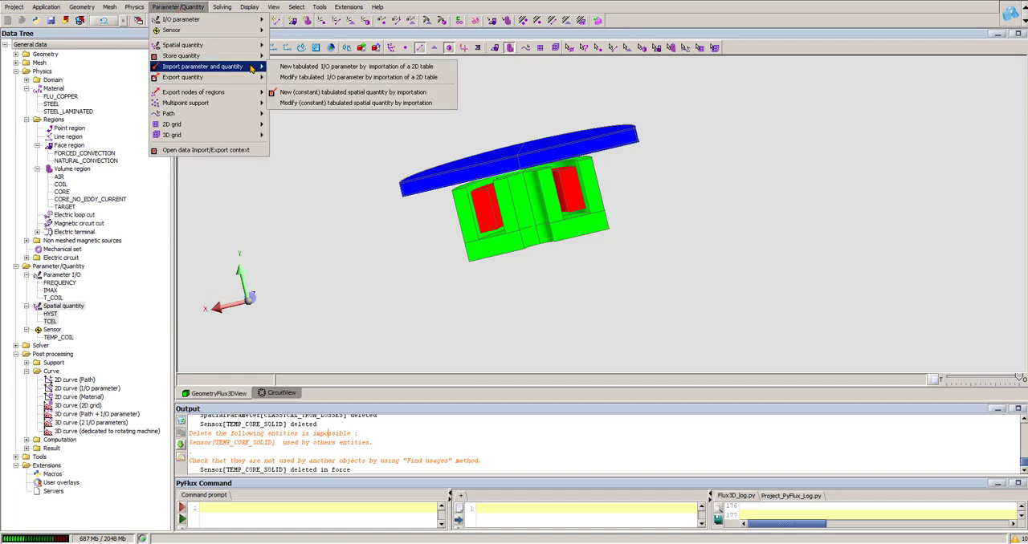
{"action": "left_click", "coordinate": [393, 93]}
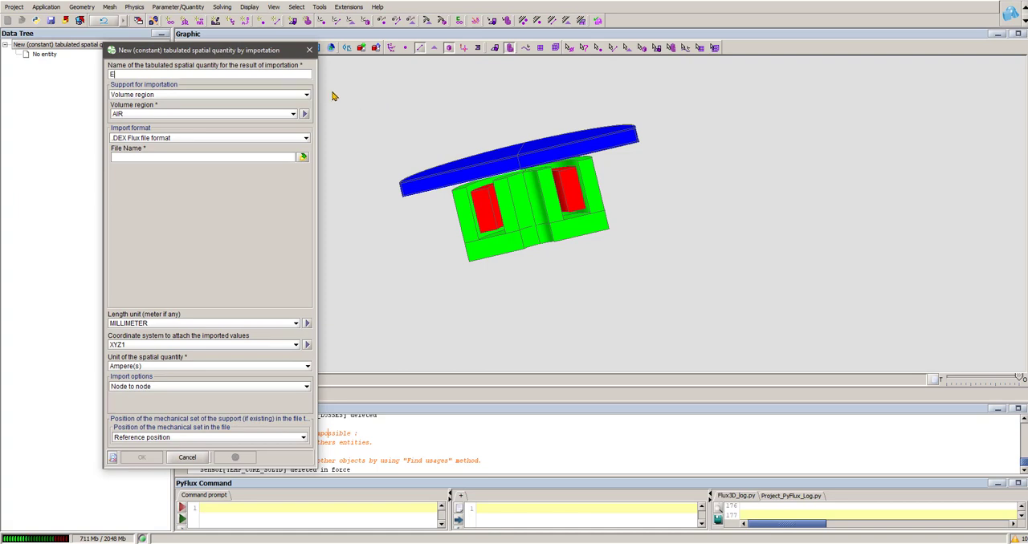
{"action": "left_click", "coordinate": [136, 115]}
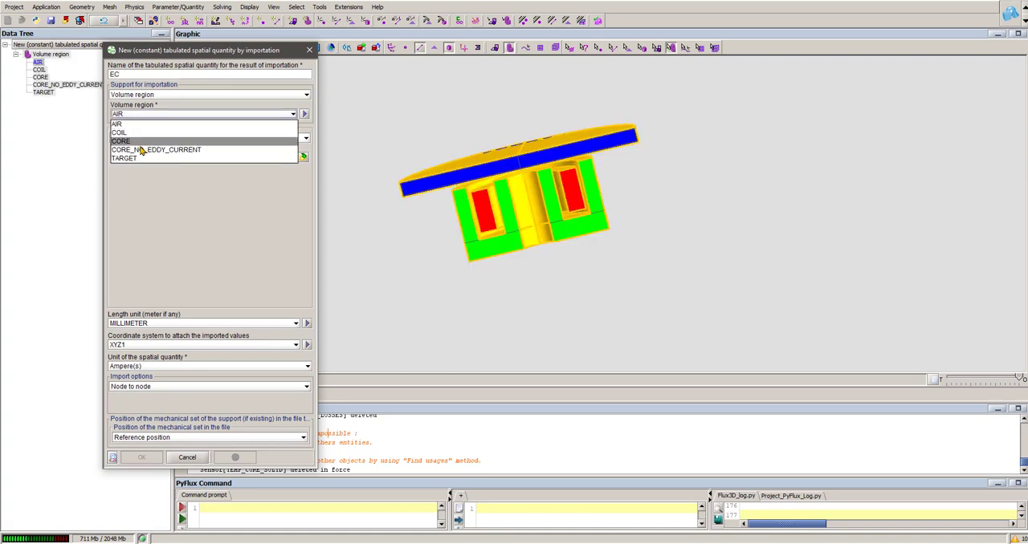
{"action": "left_click", "coordinate": [140, 159]}
{"action": "left_click", "coordinate": [302, 157]}
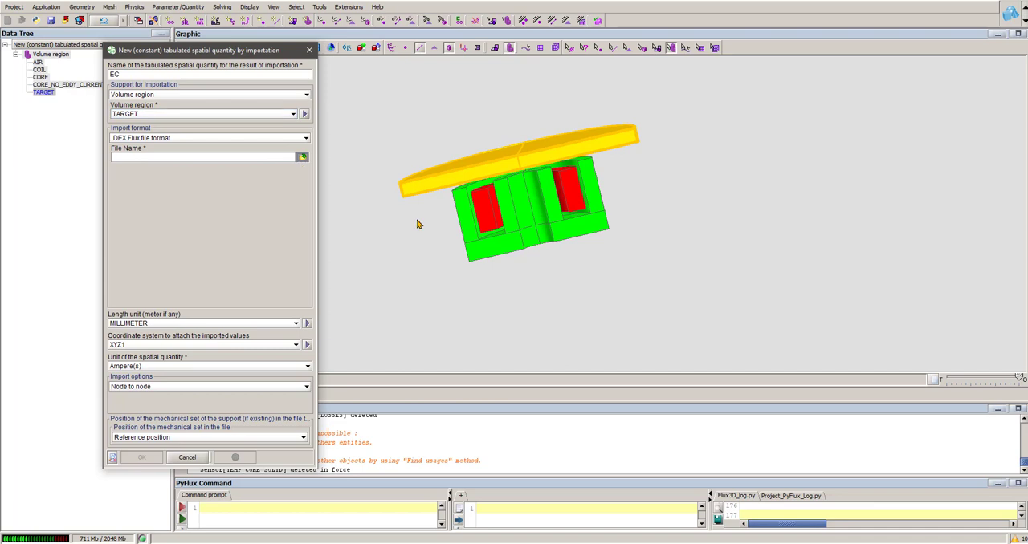
{"action": "left_click", "coordinate": [399, 273]}
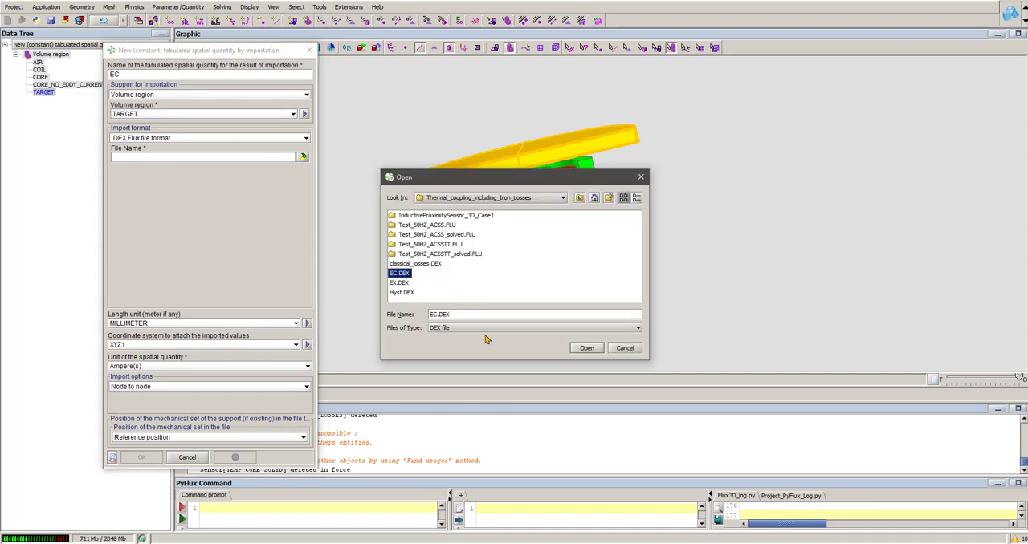
{"action": "left_click", "coordinate": [587, 348]}
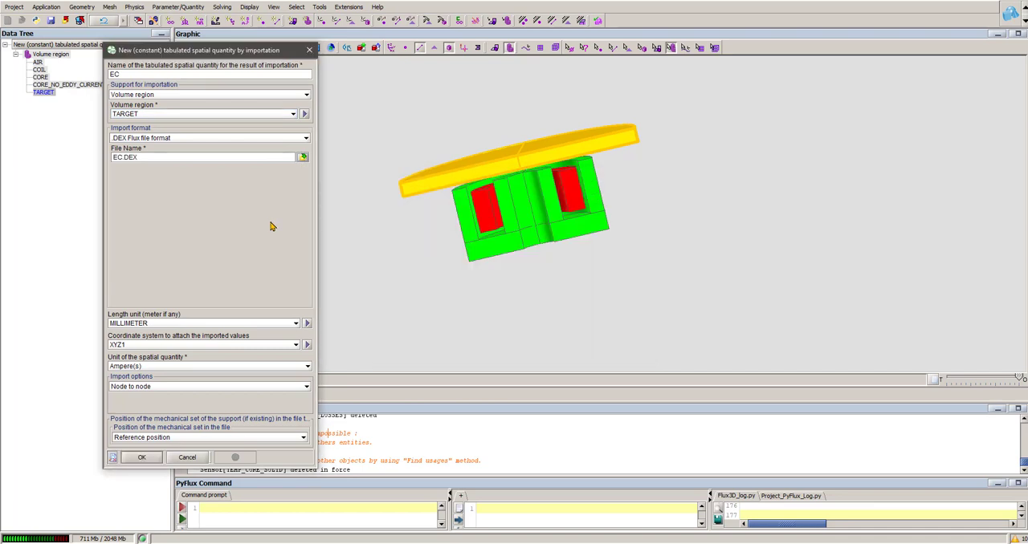
- Set the EC quantity's unit to Watt/m/m/m and create it
{"action": "left_click", "coordinate": [140, 366]}
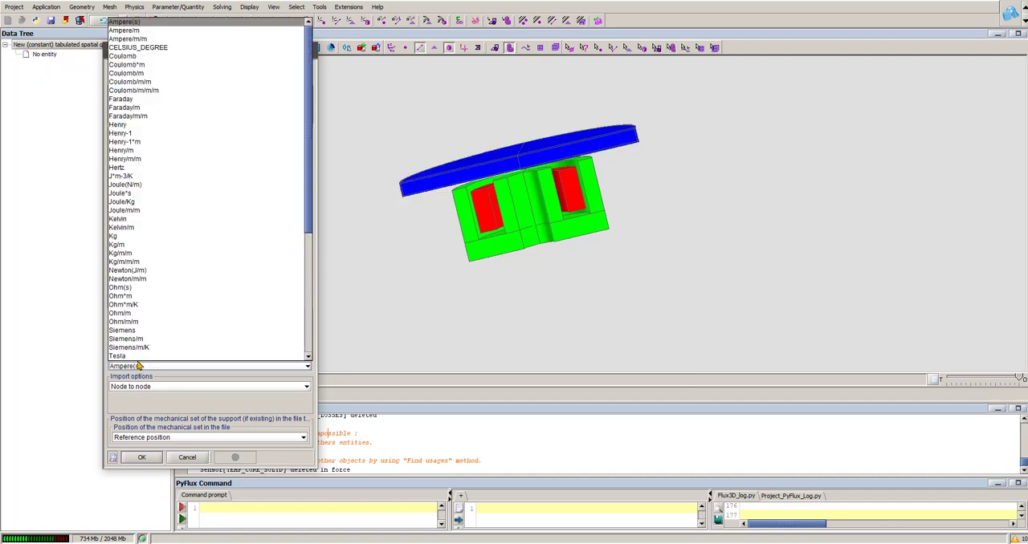
{"action": "scroll", "coordinate": [172, 268], "scroll_direction": "down", "scroll_amount": 4}
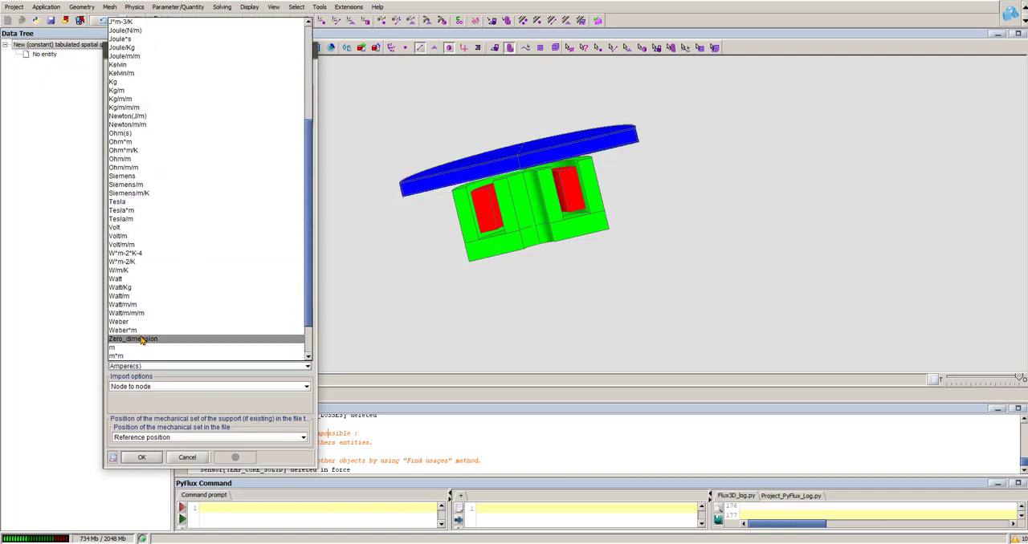
{"action": "left_click", "coordinate": [140, 313]}
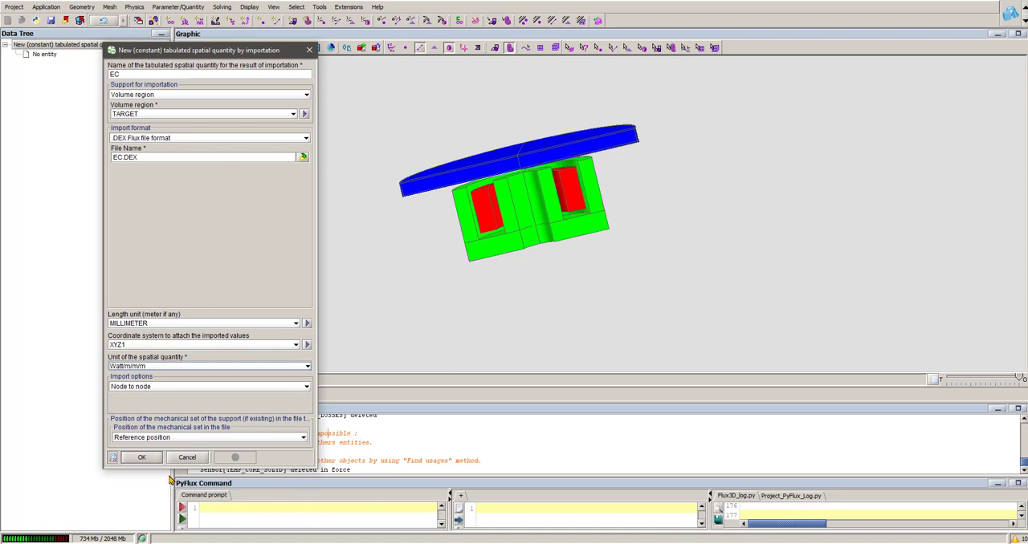
{"action": "left_click", "coordinate": [141, 457]}
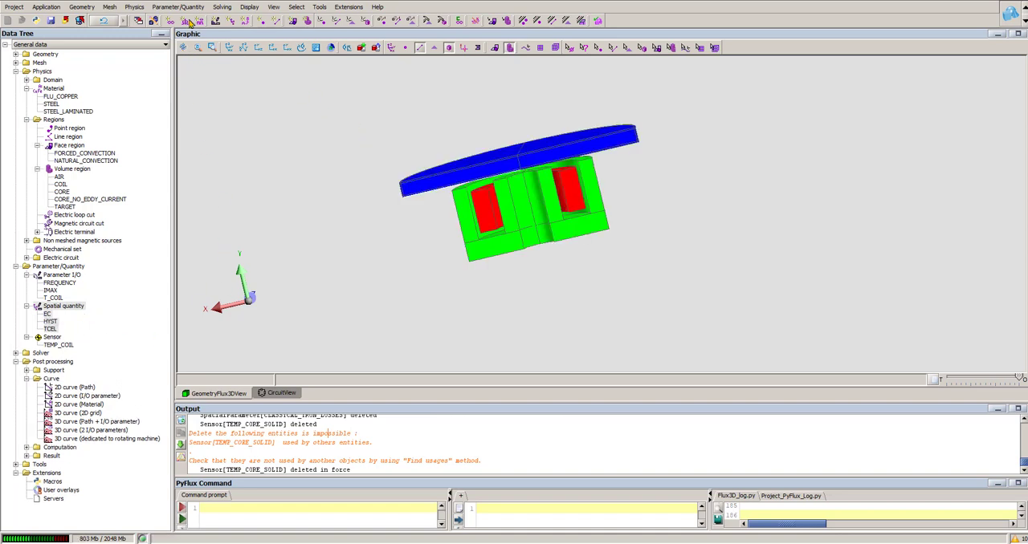
- Start importing a constant tabulated spatial quantity named EX on the TARGET volume region, using the file EX.DEX
{"action": "left_click", "coordinate": [181, 8]}
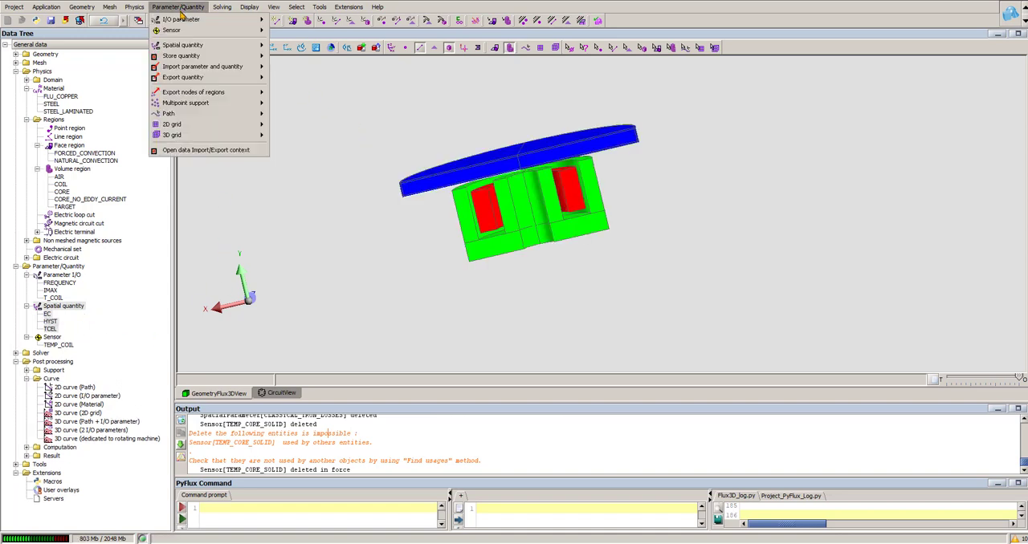
{"action": "mouse_move", "coordinate": [233, 67]}
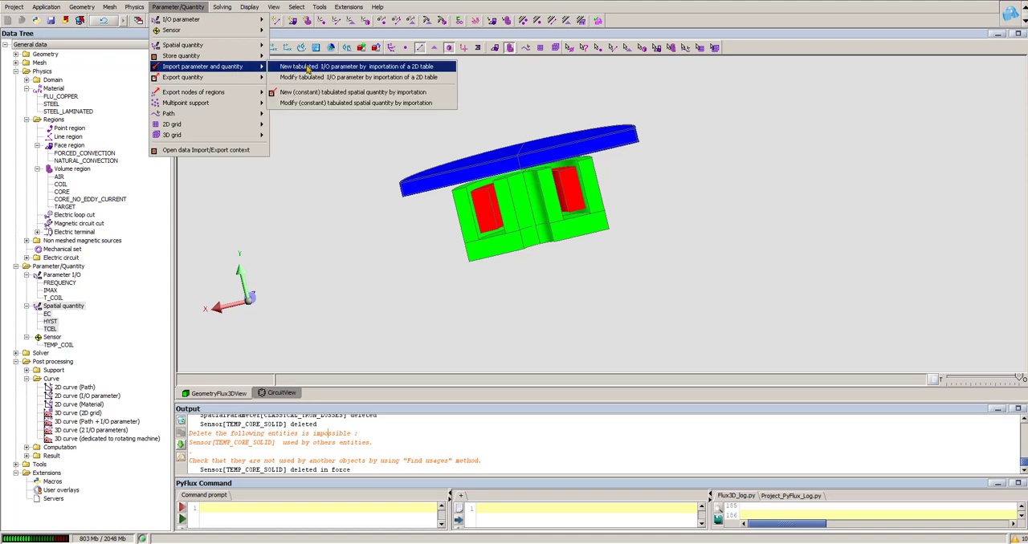
{"action": "left_click", "coordinate": [374, 92]}
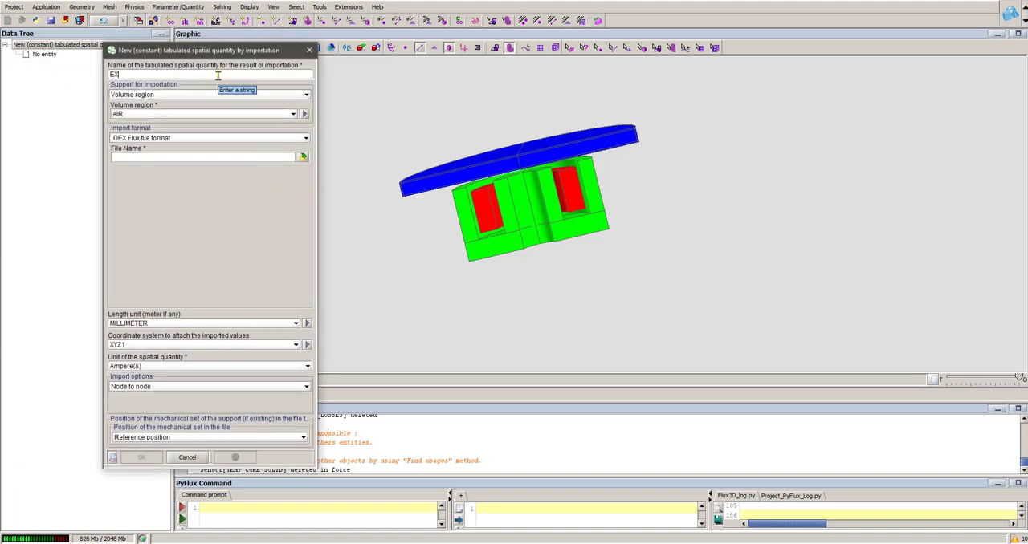
{"action": "left_click", "coordinate": [161, 114]}
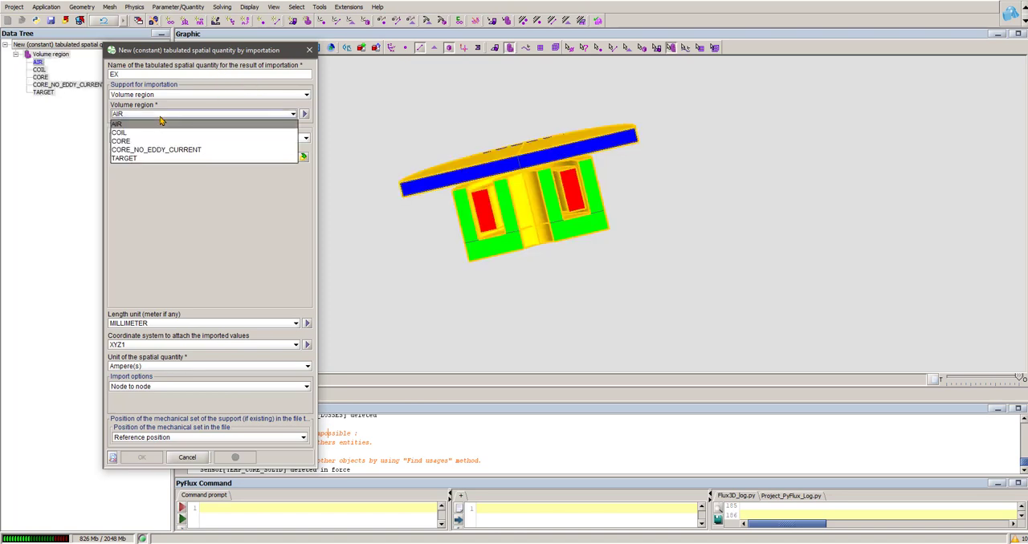
{"action": "left_click", "coordinate": [130, 160]}
{"action": "left_click", "coordinate": [302, 158]}
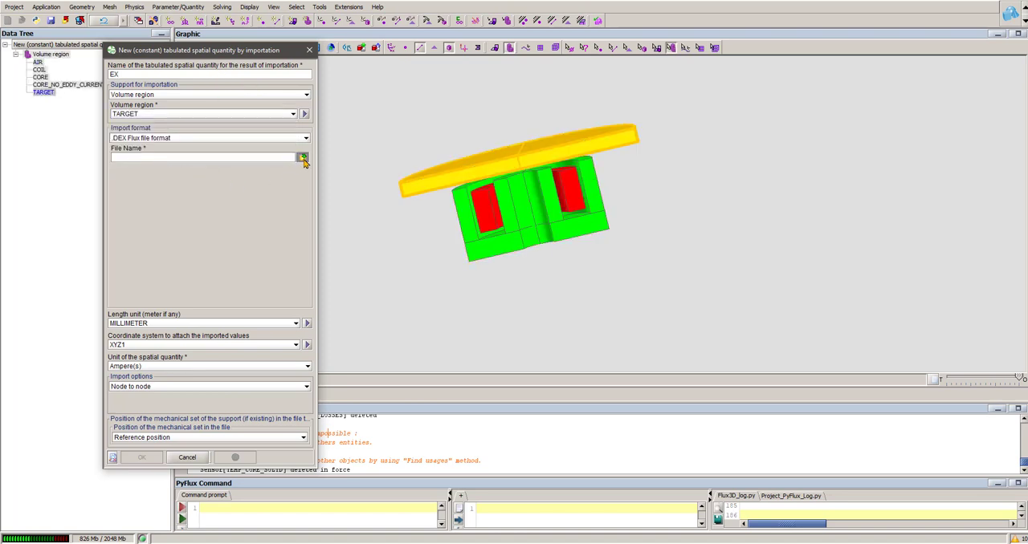
{"action": "left_click", "coordinate": [400, 283]}
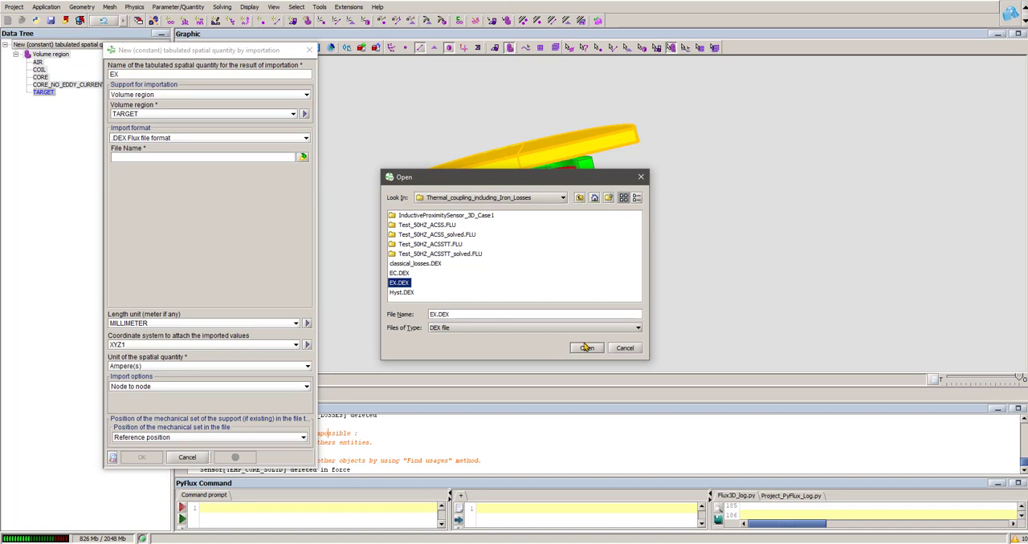
{"action": "left_click", "coordinate": [586, 349]}
- Set the EX quantity's unit to Watt/m/m/m and create it
{"action": "left_click", "coordinate": [151, 366]}
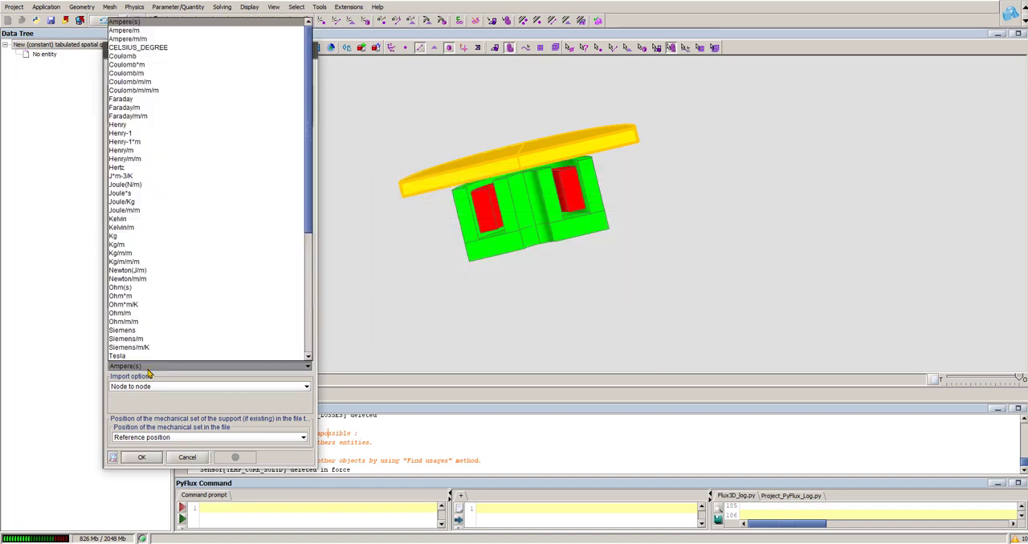
{"action": "scroll", "coordinate": [172, 293], "scroll_direction": "down", "scroll_amount": 6}
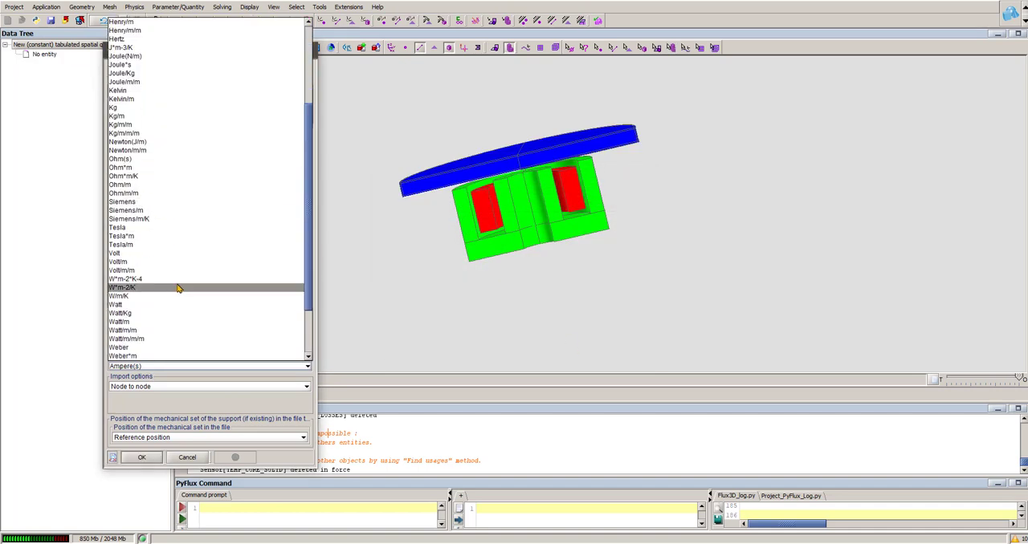
{"action": "left_click", "coordinate": [149, 313]}
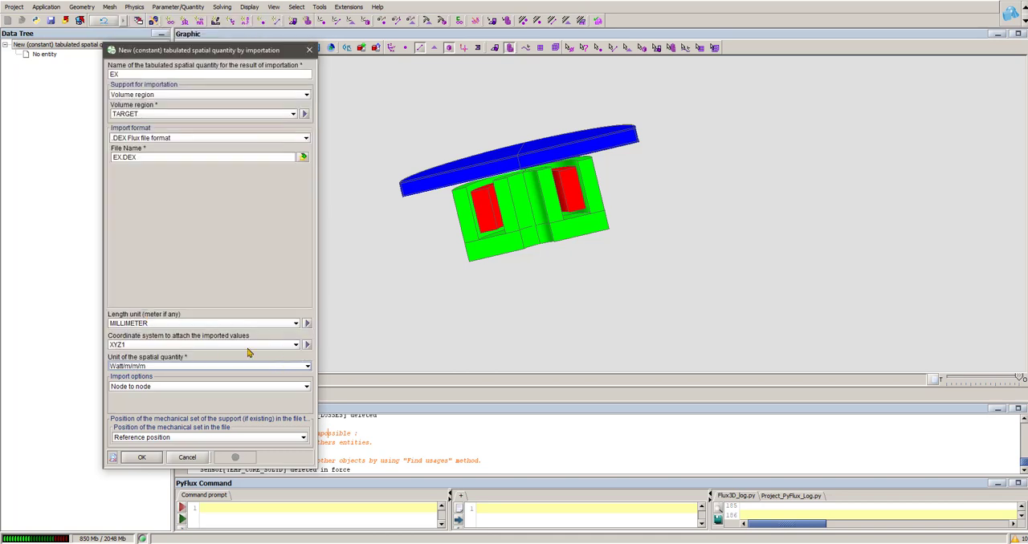
{"action": "left_click", "coordinate": [142, 457]}
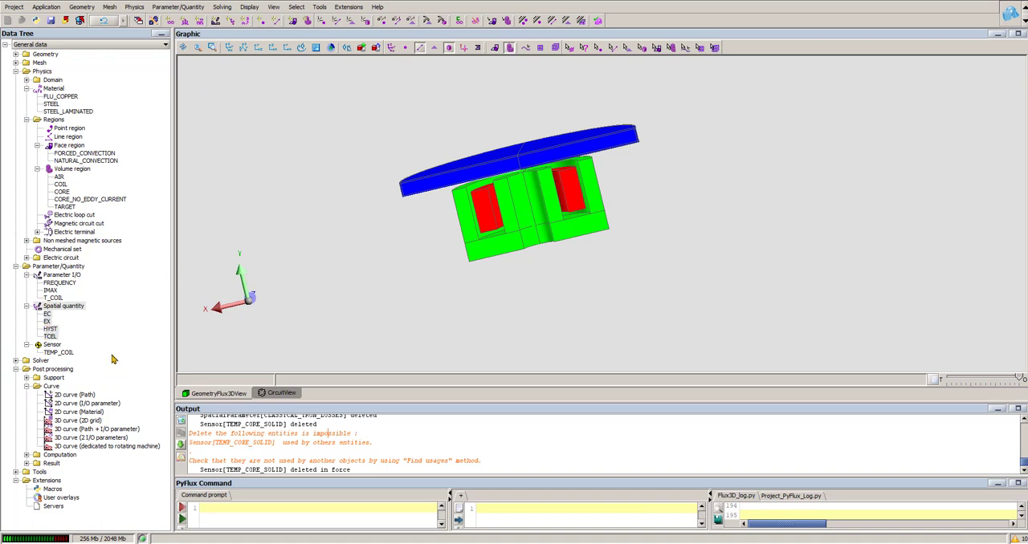
- Start a new spatial formula quantity named Tot_iron and begin its expression with HYST+EC
{"action": "left_click", "coordinate": [64, 306]}
{"action": "right_click", "coordinate": [64, 307]}
{"action": "left_click", "coordinate": [87, 315]}
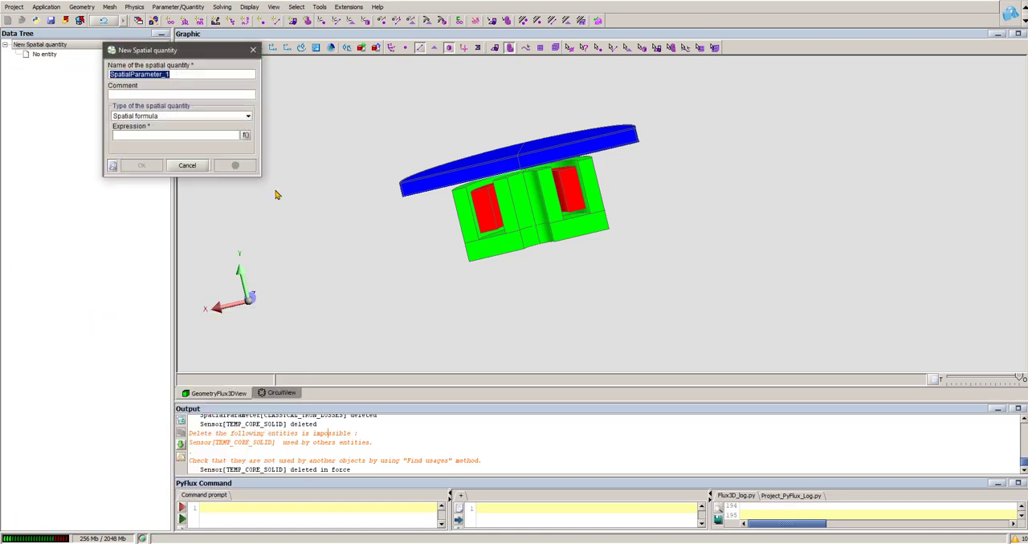
{"action": "type", "text": "Tot_iron"}
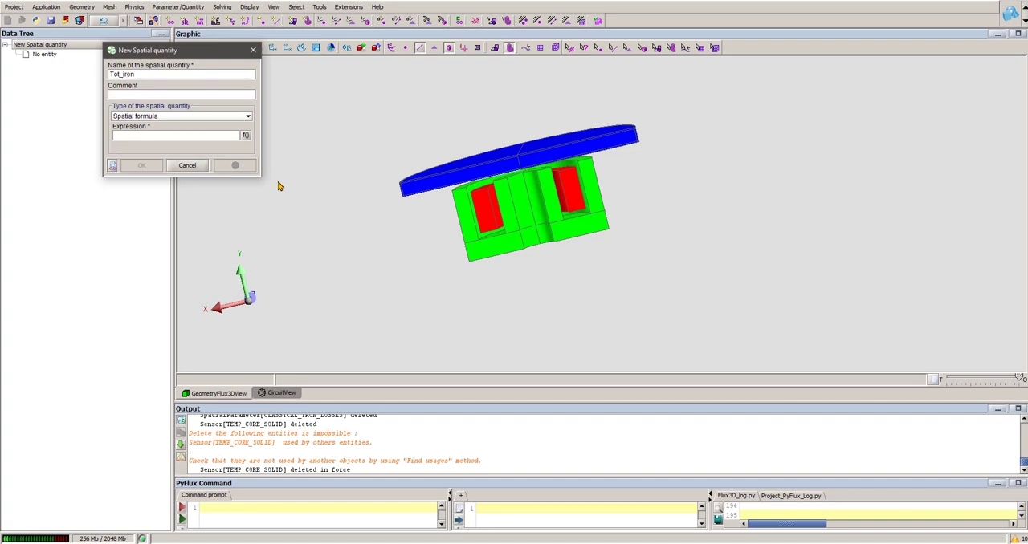
{"action": "left_click", "coordinate": [246, 135]}
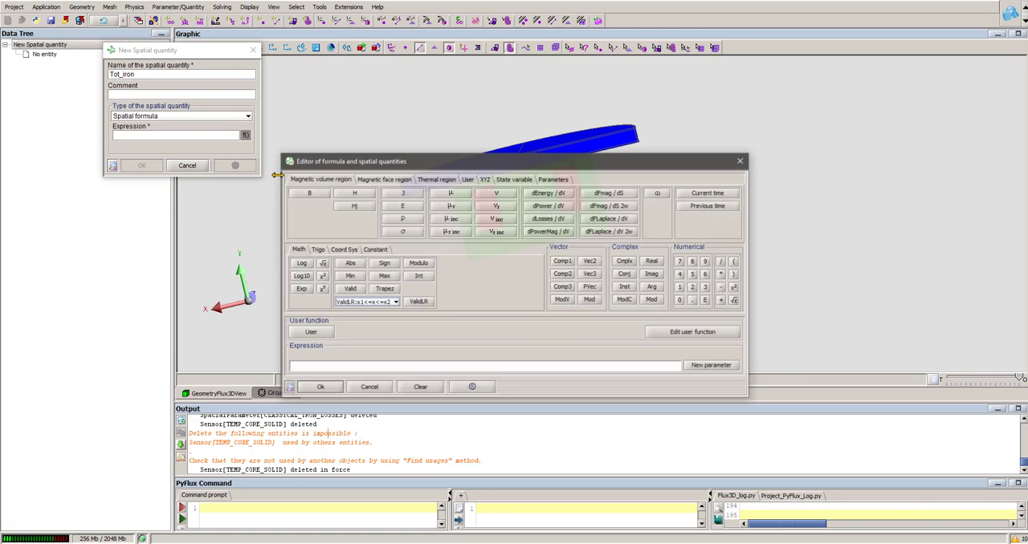
{"action": "left_click", "coordinate": [469, 180]}
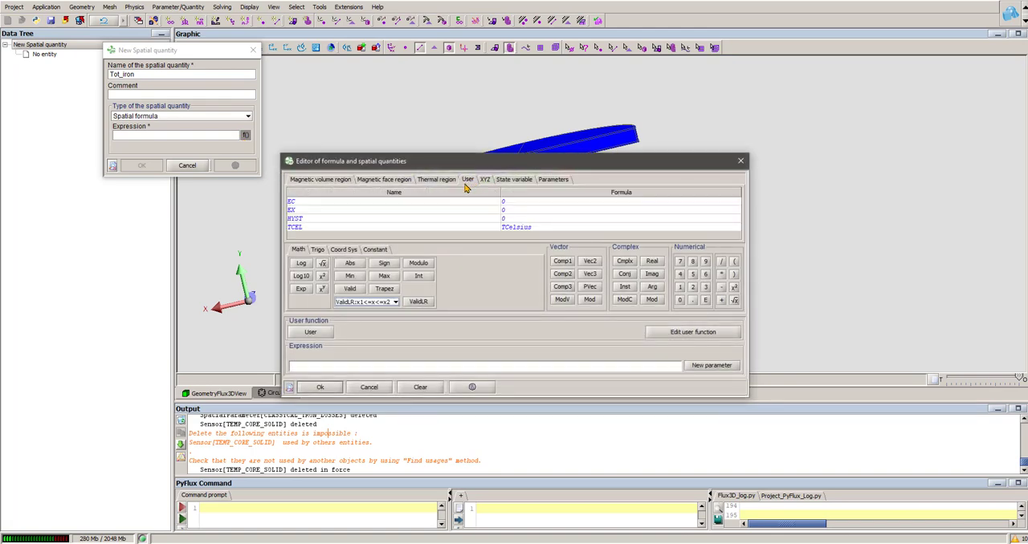
{"action": "double_click", "coordinate": [295, 219]}
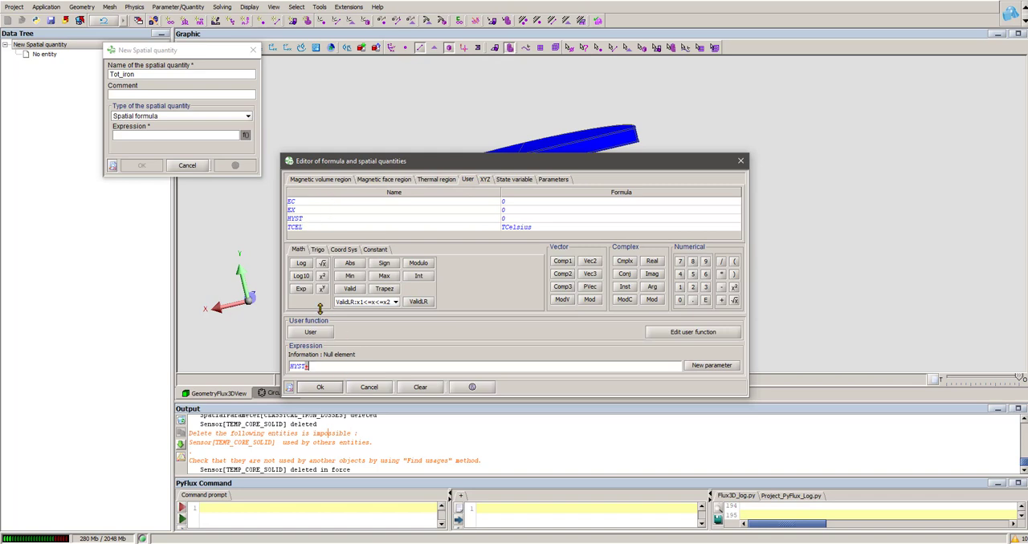
{"action": "type", "text": "+"}
{"action": "double_click", "coordinate": [291, 202]}
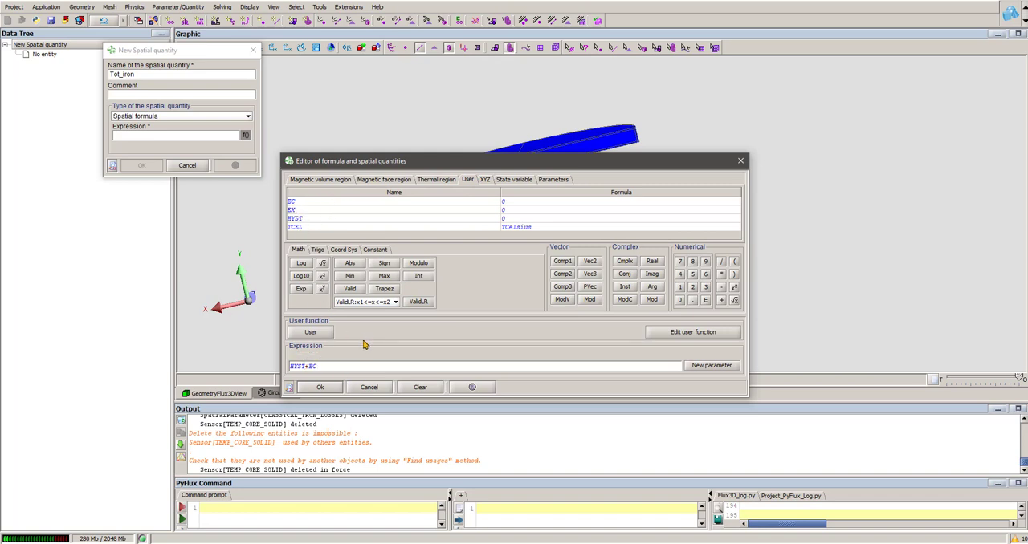
- Multiply the EC term in the Tot_iron expression by the temperature factor (1+11E-6*(TCEL-20))
{"action": "type", "text": "))"}
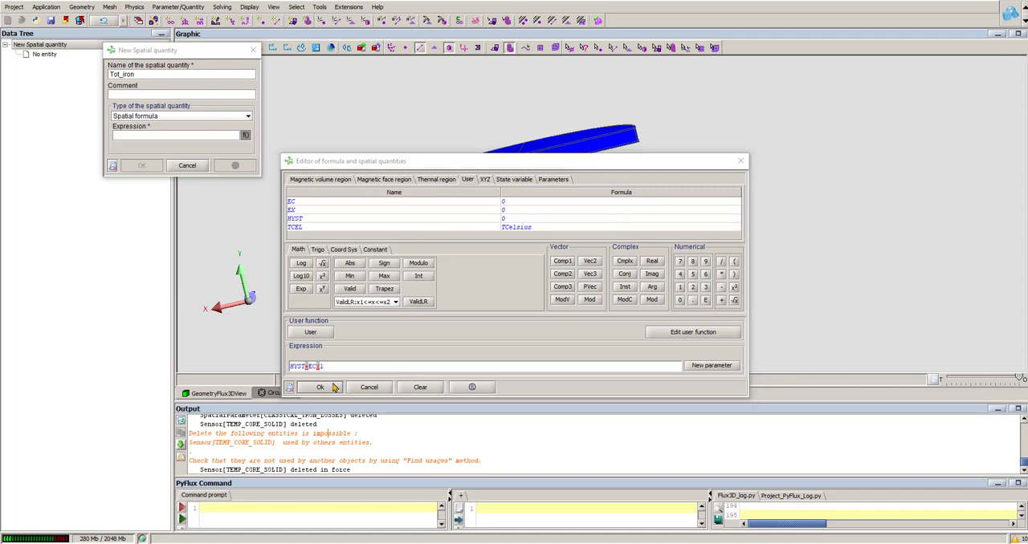
{"action": "left_click", "coordinate": [335, 368]}
{"action": "type", "text": "+"}
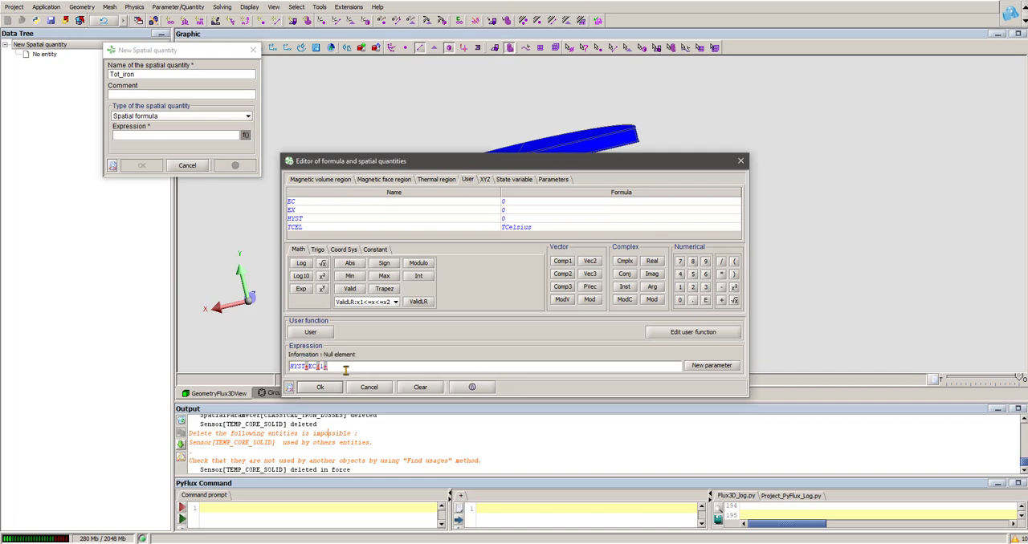
{"action": "type", "text": "11"}
{"action": "type", "text": "f"}
{"action": "type", "text": "-"}
{"action": "type", "text": "6)"}
{"action": "type", "text": "("}
{"action": "double_click", "coordinate": [295, 228]}
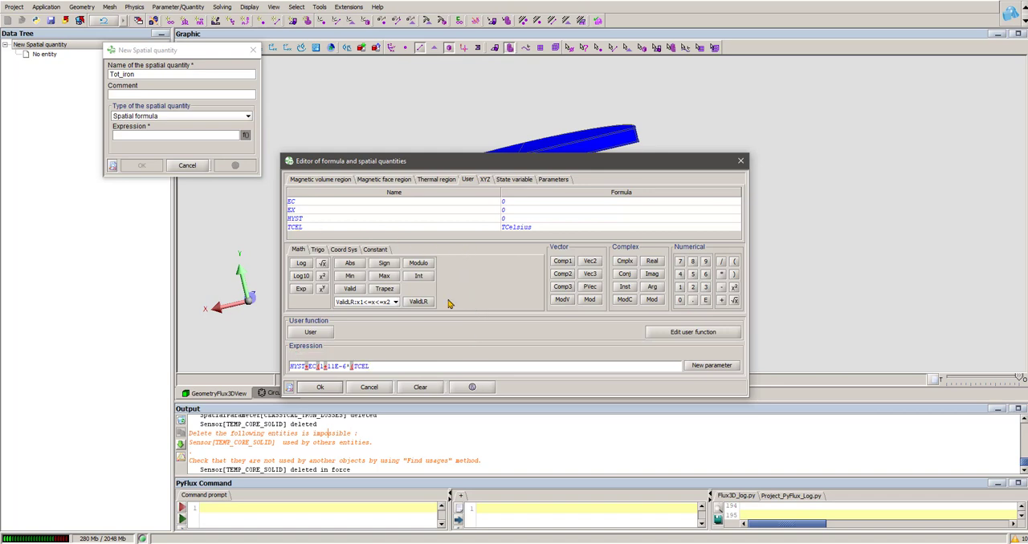
{"action": "type", "text": ")"}
{"action": "type", "text": "20"}
{"action": "type", "text": ")"}
{"action": "type", "text": ")"}
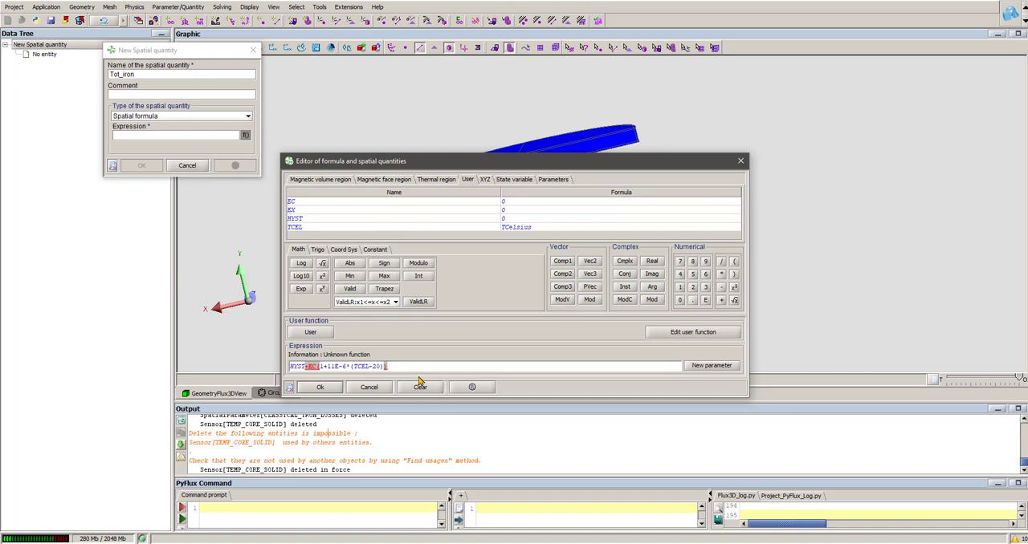
{"action": "left_click", "coordinate": [318, 367]}
{"action": "type", "text": "*"}
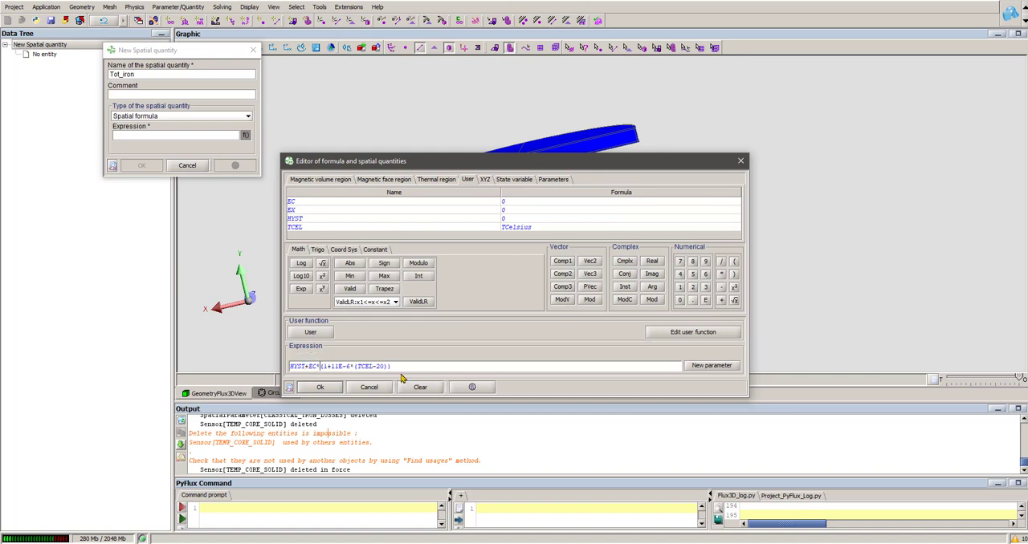
- Add +EX to the end of the Tot_iron expression and create the quantity, without defining a further one
{"action": "left_click", "coordinate": [418, 366]}
{"action": "double_click", "coordinate": [293, 211]}
{"action": "left_click", "coordinate": [320, 387]}
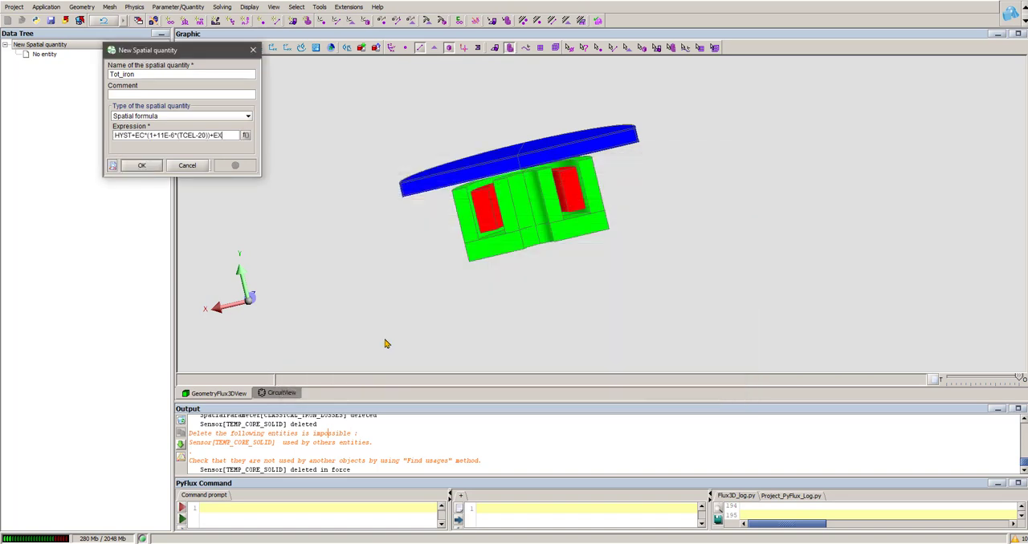
{"action": "left_click", "coordinate": [152, 166]}
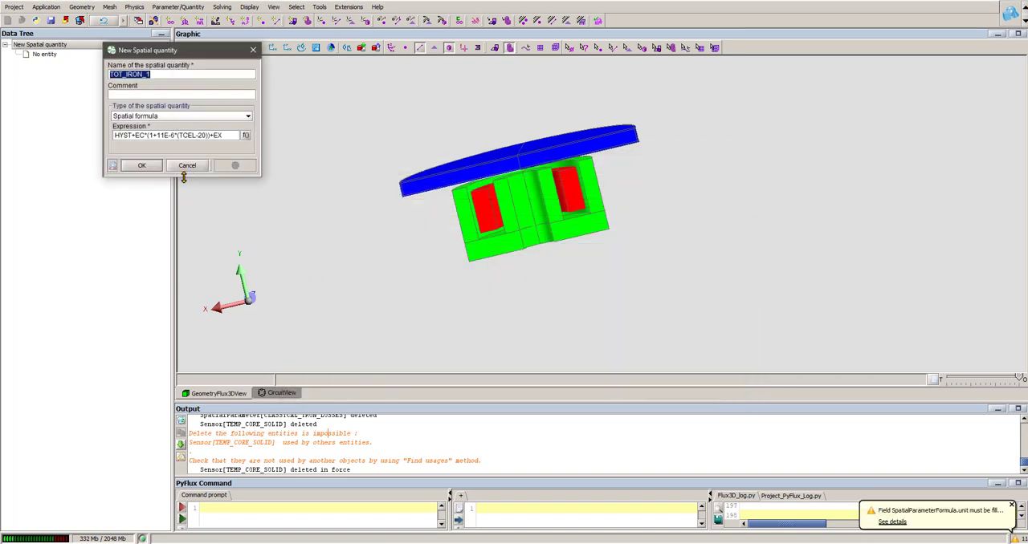
{"action": "left_click", "coordinate": [187, 165]}
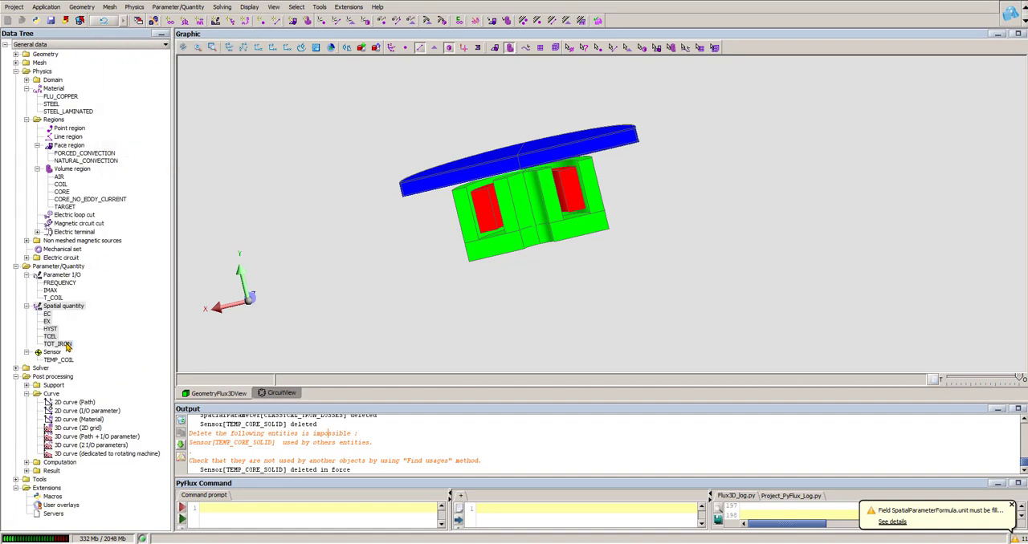
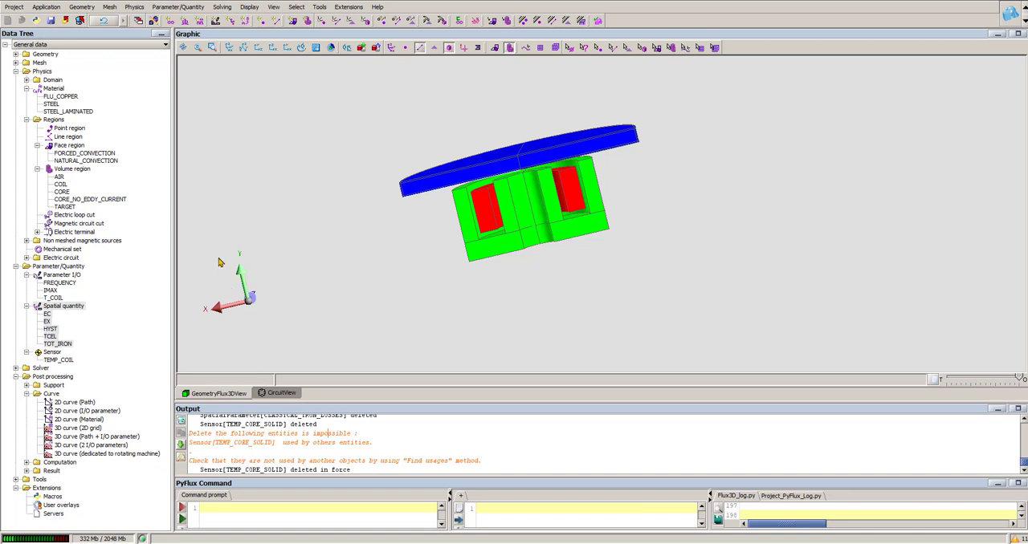
- Enable a thermal source on the TARGET volume region, defined as volume density by formula with spatial quantities
{"action": "double_click", "coordinate": [61, 193]}
{"action": "left_click", "coordinate": [354, 50]}
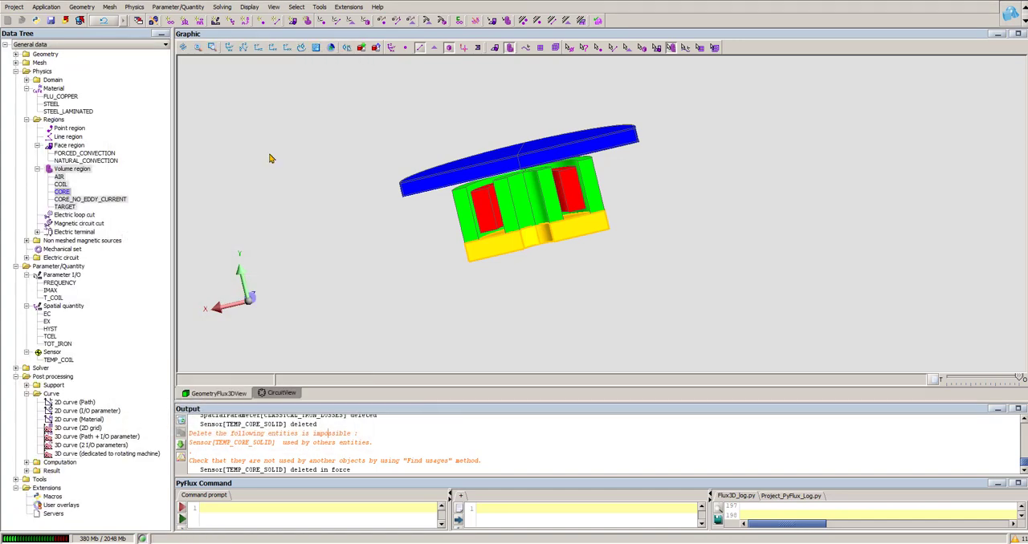
{"action": "double_click", "coordinate": [66, 208]}
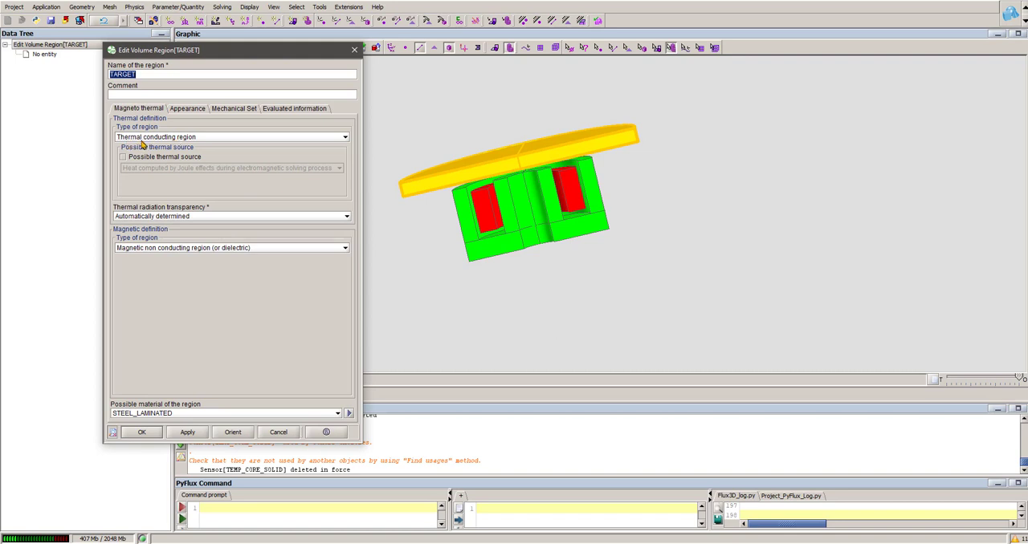
{"action": "left_click", "coordinate": [164, 158]}
{"action": "left_click", "coordinate": [189, 170]}
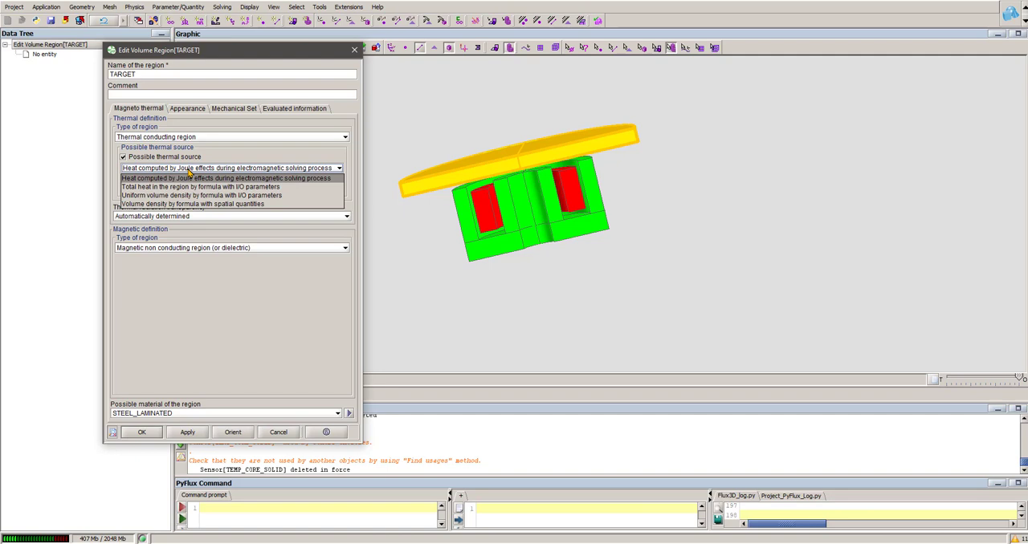
{"action": "left_click", "coordinate": [238, 204]}
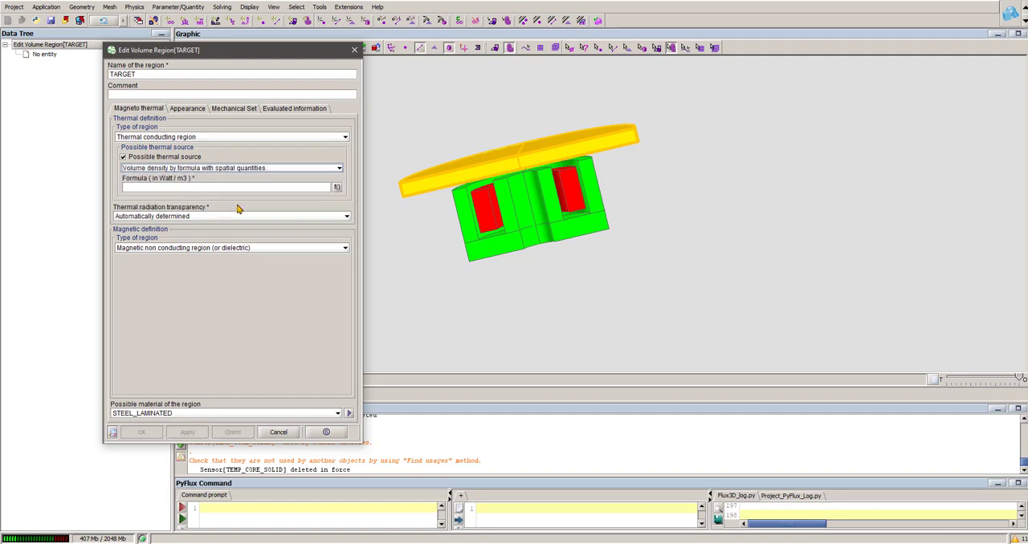
- Set the TARGET heat source formula to the TOT_IRON quantity and accept the region definition
{"action": "left_click", "coordinate": [336, 187]}
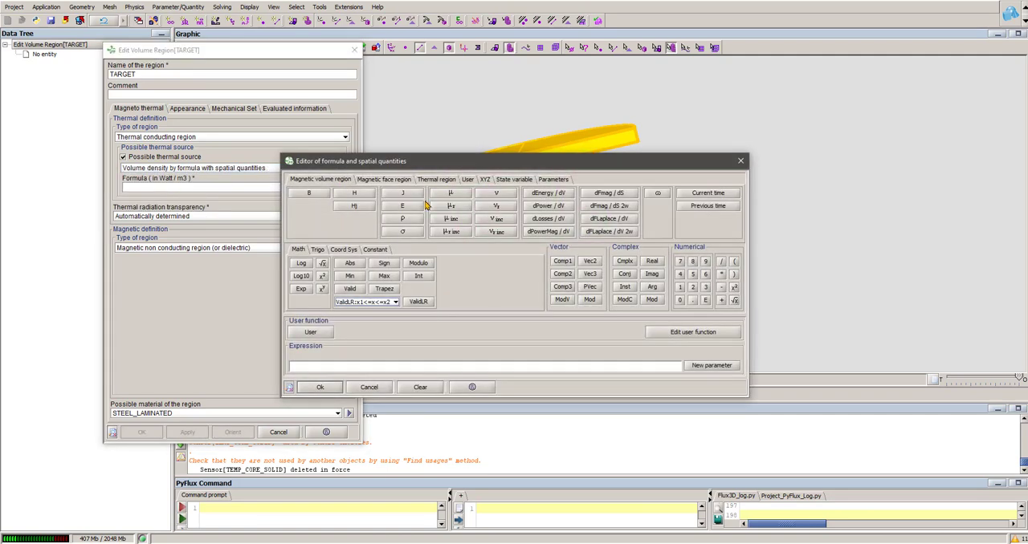
{"action": "left_click", "coordinate": [468, 180]}
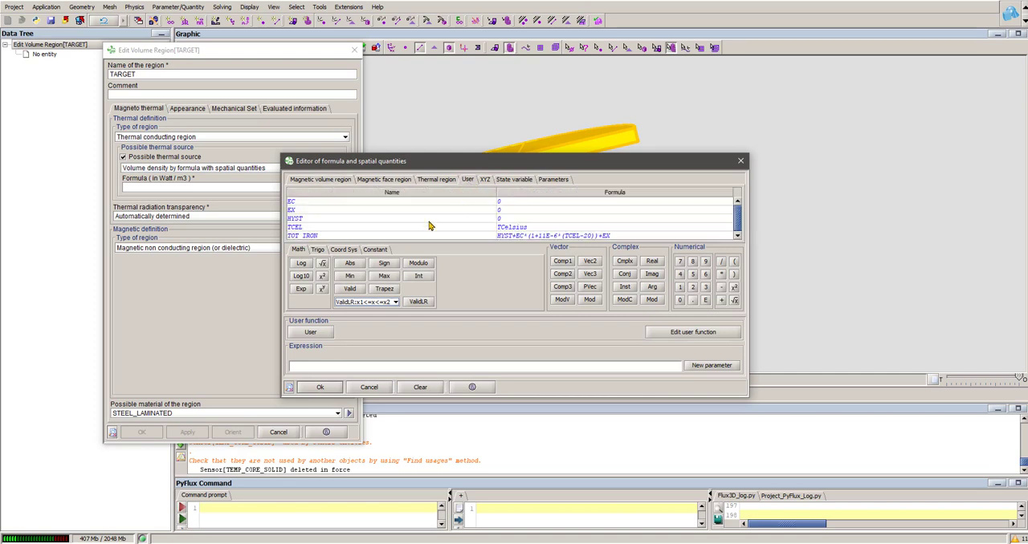
{"action": "double_click", "coordinate": [309, 236]}
{"action": "left_click", "coordinate": [319, 387]}
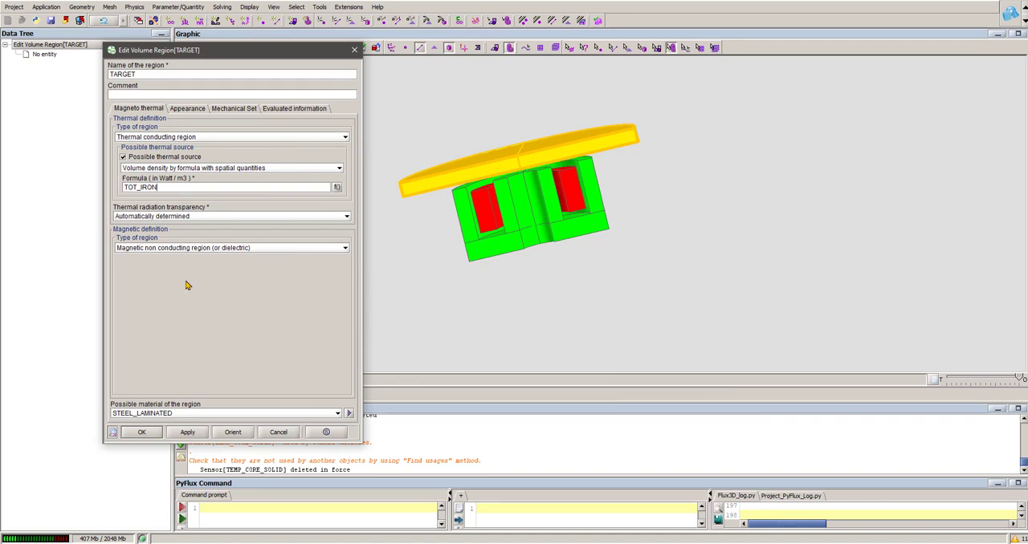
{"action": "left_click", "coordinate": [150, 436]}
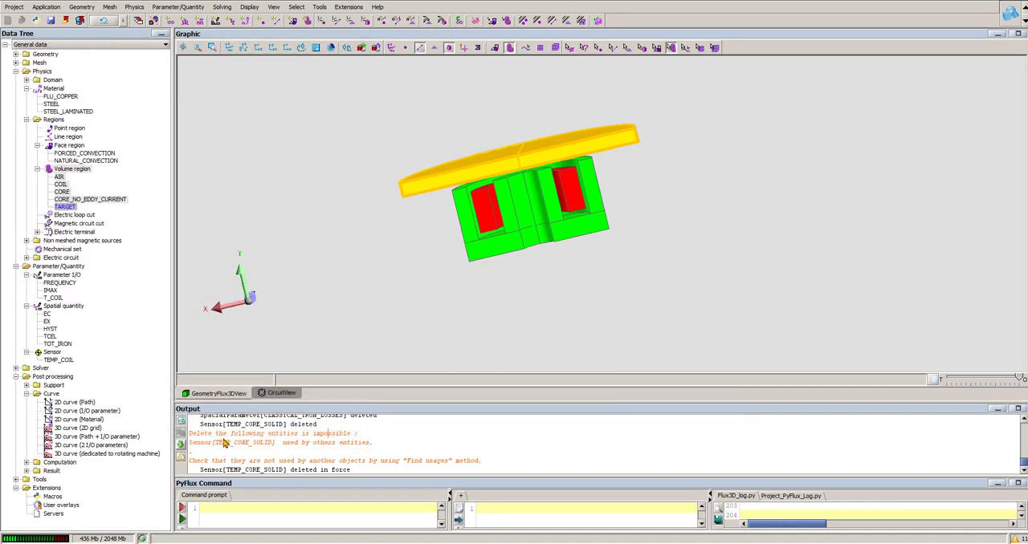
- Review the thermal source and material definitions of the CORE_NO_EDDY_CURRENT and COIL volume regions
{"action": "left_click", "coordinate": [89, 200]}
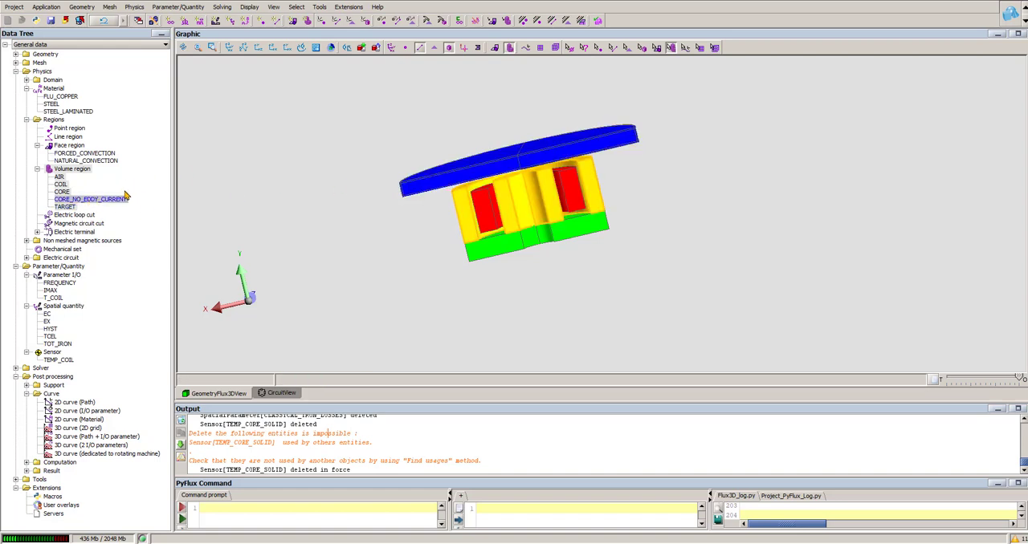
{"action": "double_click", "coordinate": [113, 200]}
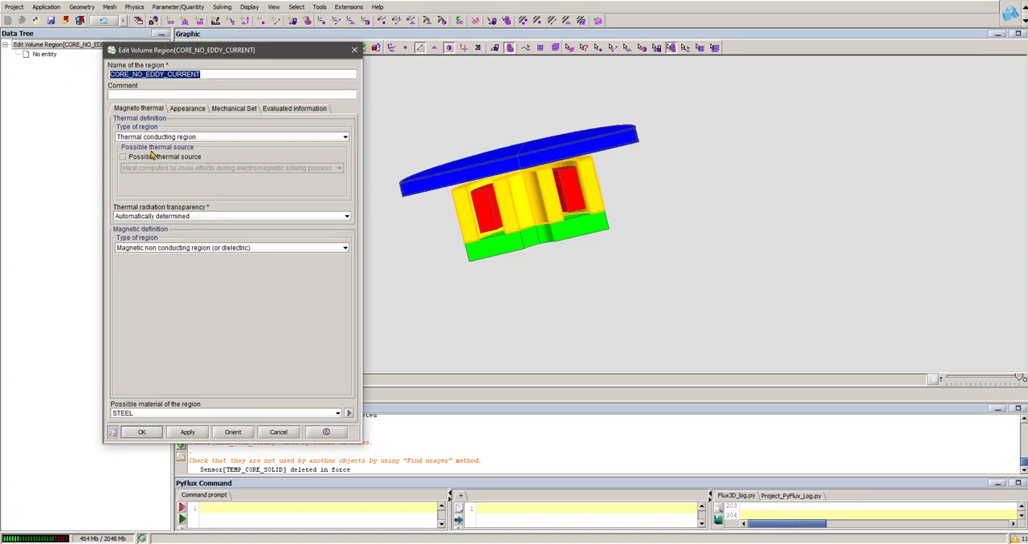
{"action": "left_click", "coordinate": [159, 433]}
{"action": "double_click", "coordinate": [64, 189]}
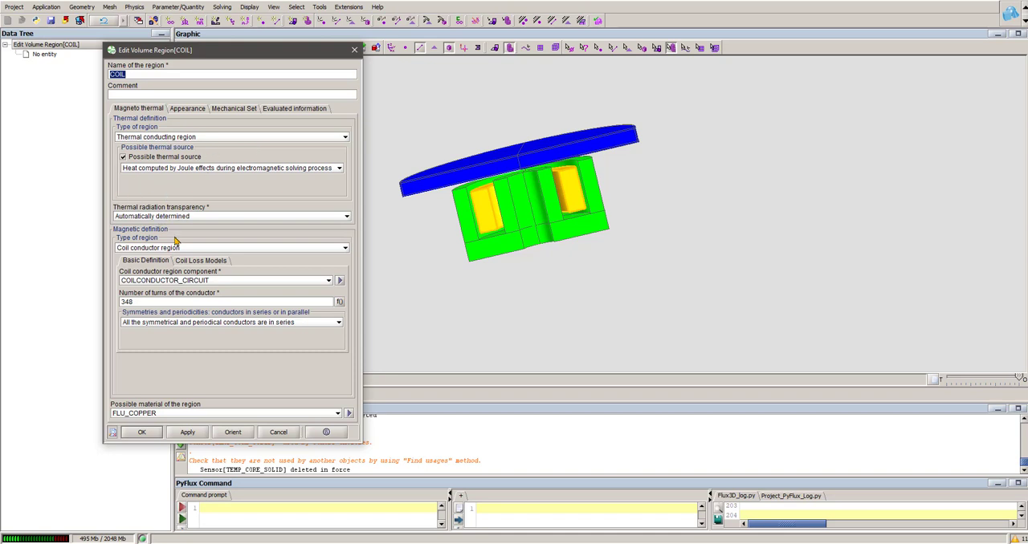
{"action": "left_click", "coordinate": [156, 434]}
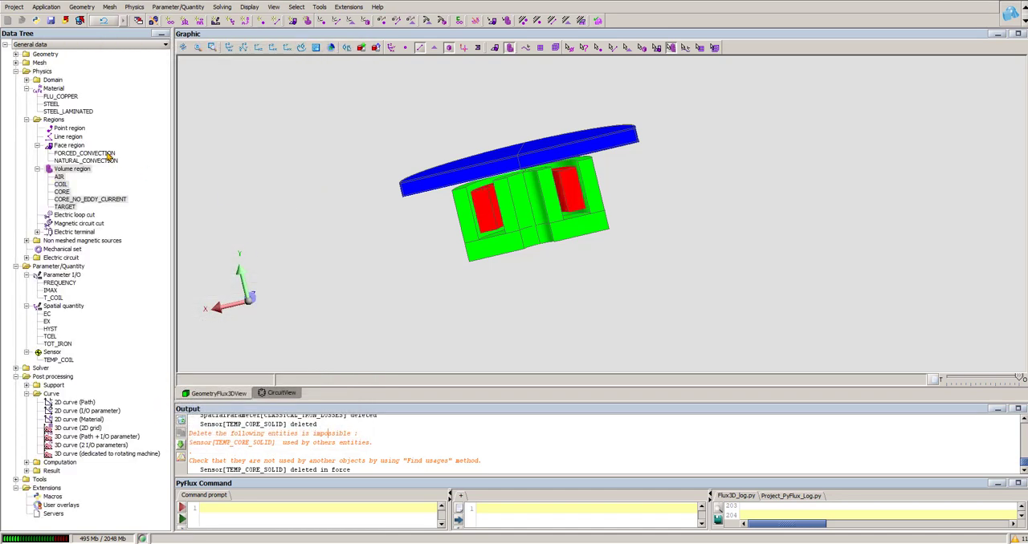
- Highlight the FORCED_CONVECTION and NATURAL_CONVECTION face regions on the model to see where they apply
{"action": "left_click", "coordinate": [88, 153]}
{"action": "left_click", "coordinate": [107, 161]}
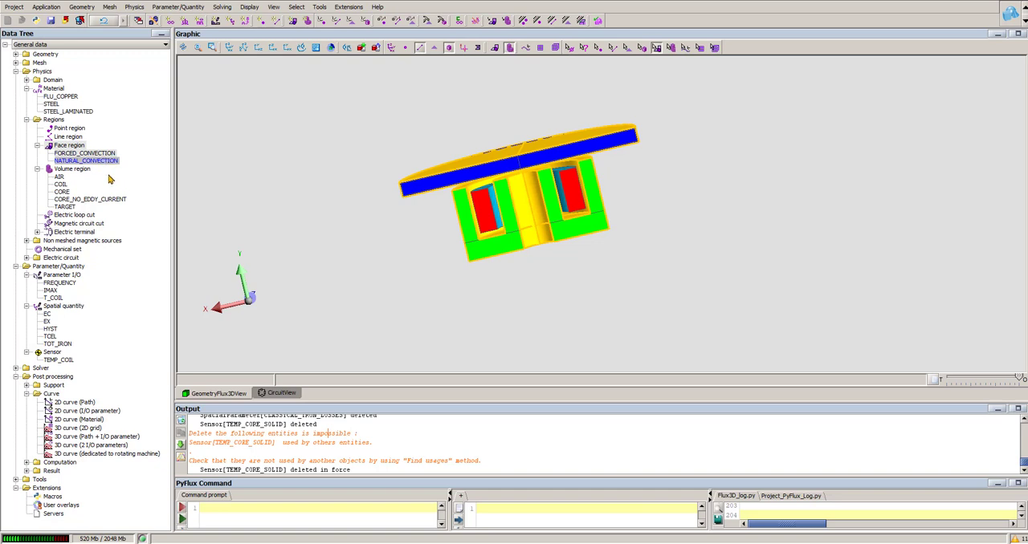
{"action": "left_click", "coordinate": [289, 202]}
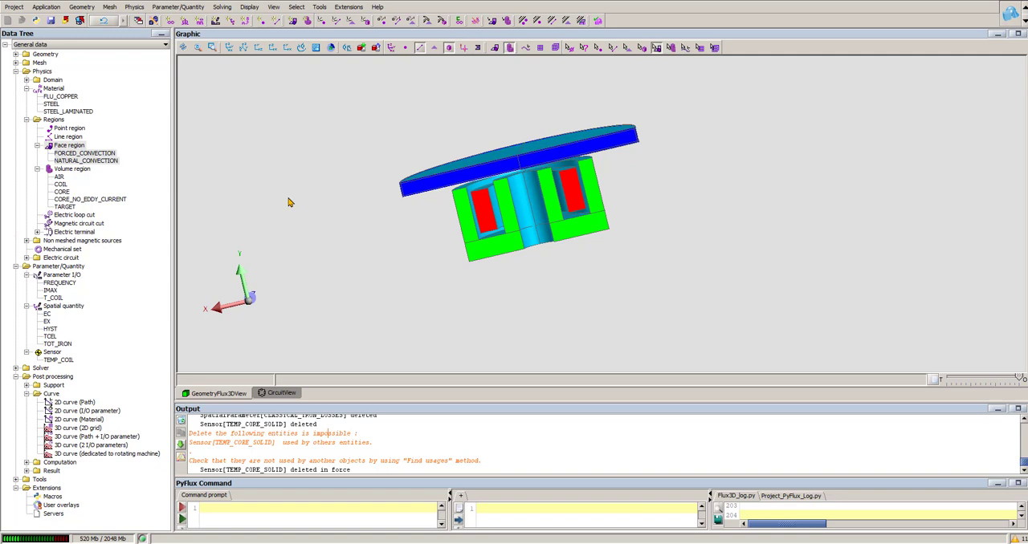
- Run the physics check on the project and dismiss its report
{"action": "left_click", "coordinate": [134, 7]}
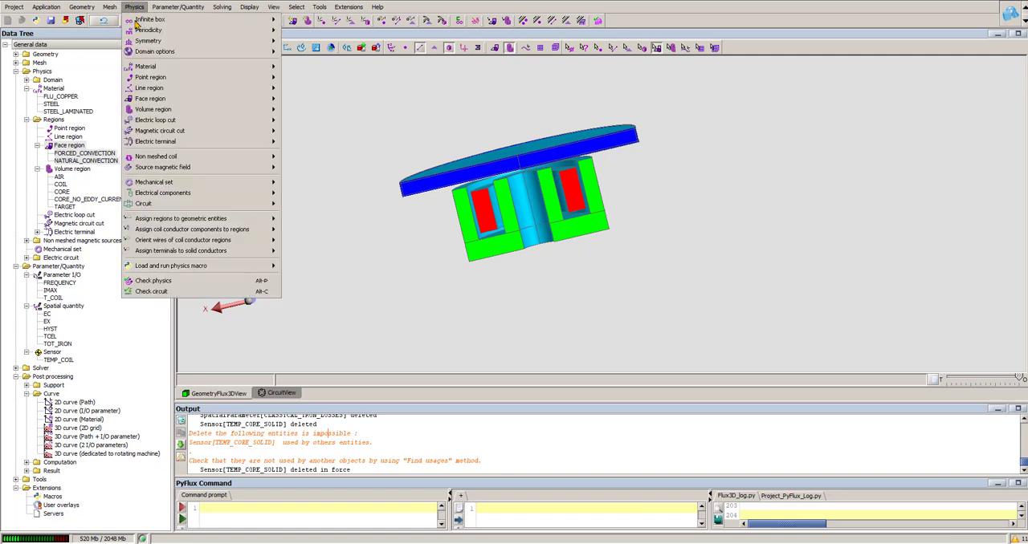
{"action": "left_click", "coordinate": [178, 285]}
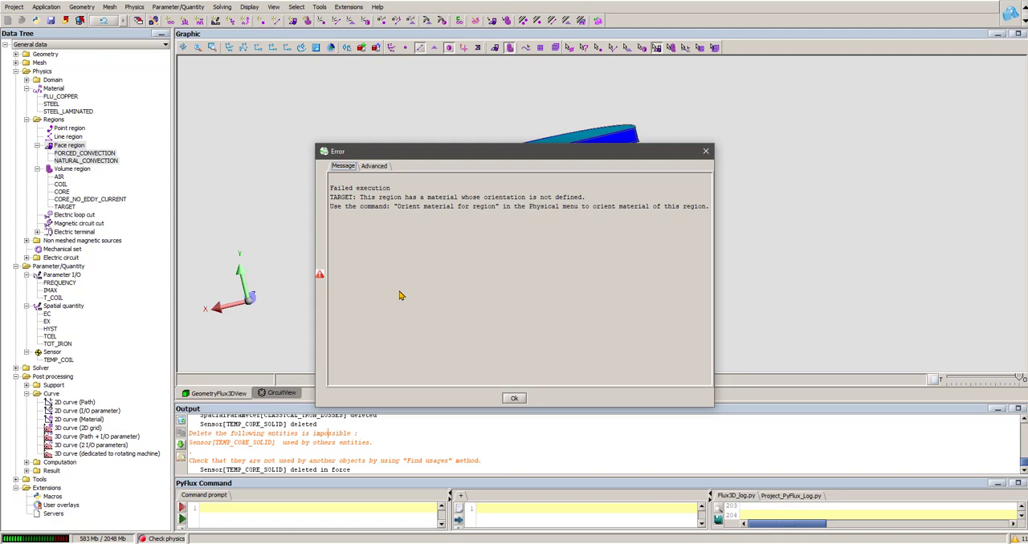
{"action": "left_click", "coordinate": [513, 399]}
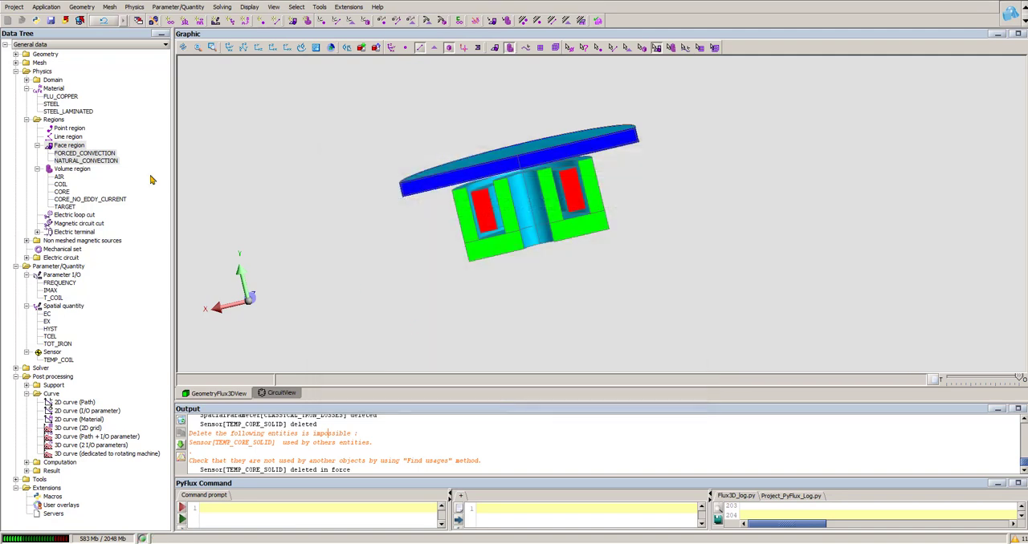
- Examine the thermal conductivity definition of the STEEL_LAMINATED material along each axis, without changing it
{"action": "left_click", "coordinate": [67, 113]}
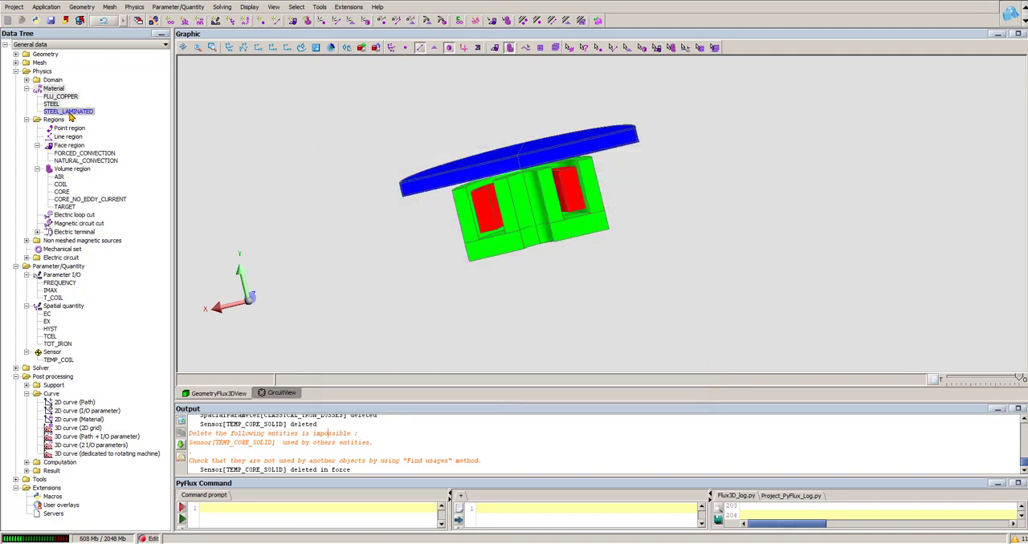
{"action": "double_click", "coordinate": [69, 112]}
{"action": "left_click", "coordinate": [323, 285]}
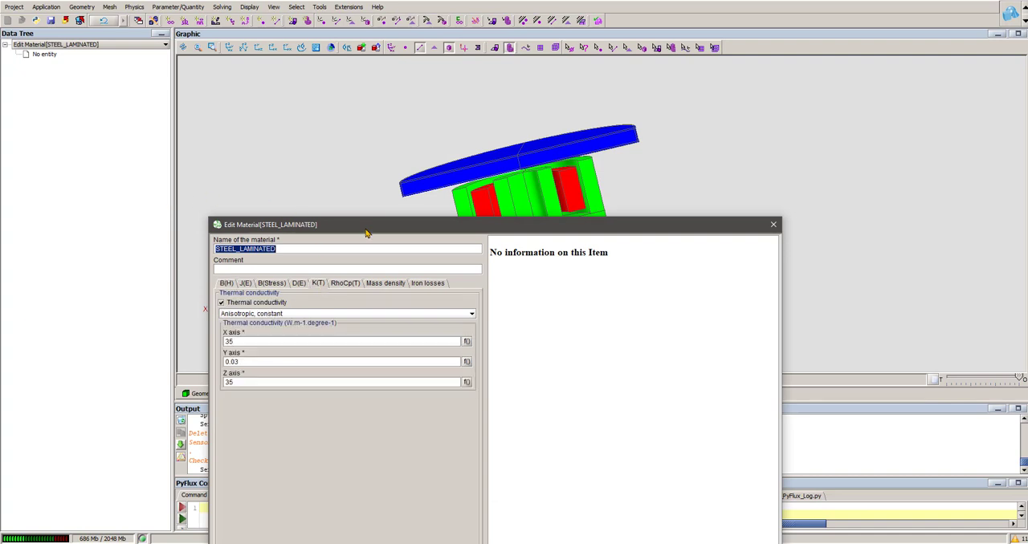
{"action": "left_click_drag", "start_coordinate": [369, 227], "coordinate": [369, 120]}
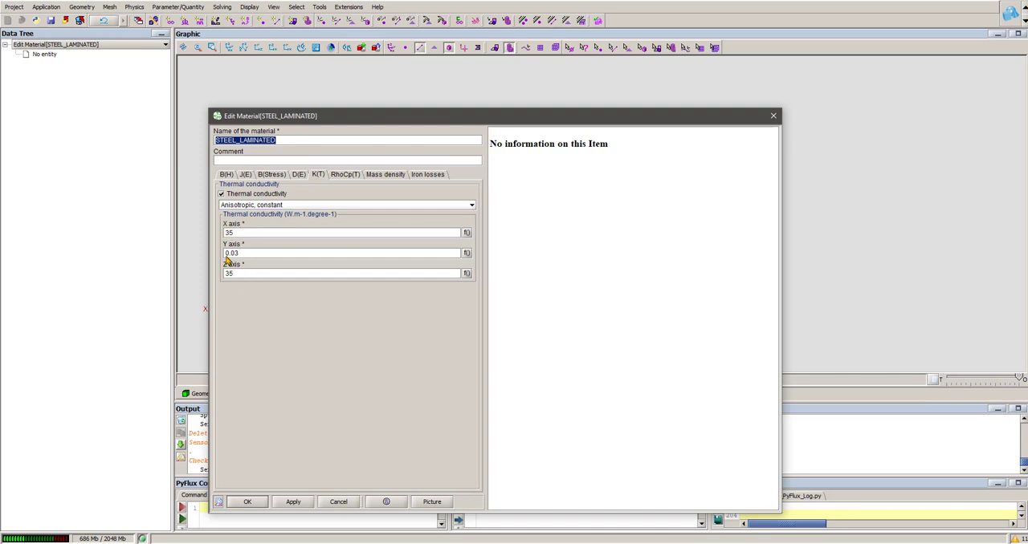
{"action": "left_click", "coordinate": [773, 116]}
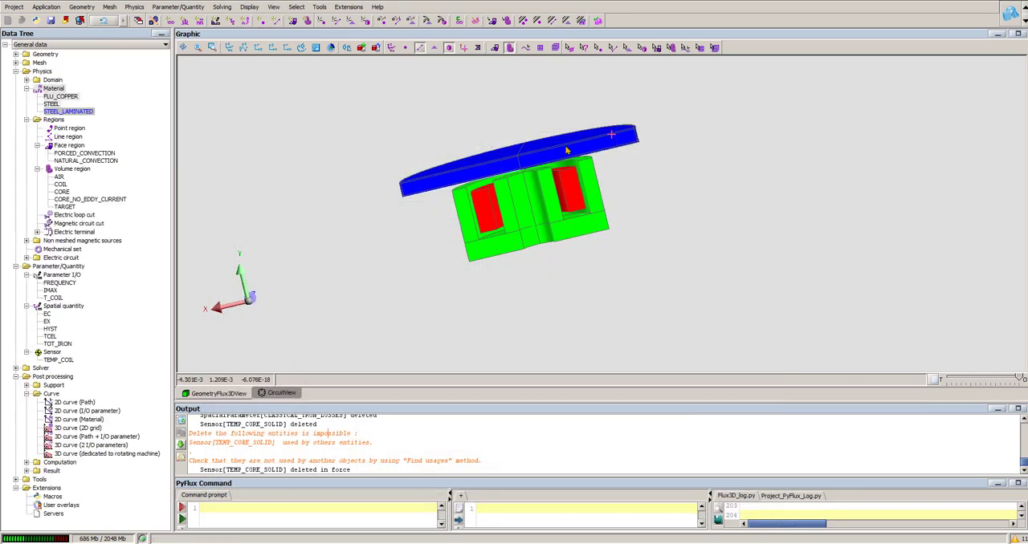
- Orient the TARGET region's anisotropic material by direction in the XYZ1 coordinate system with an angle of 0
{"action": "left_click", "coordinate": [66, 207]}
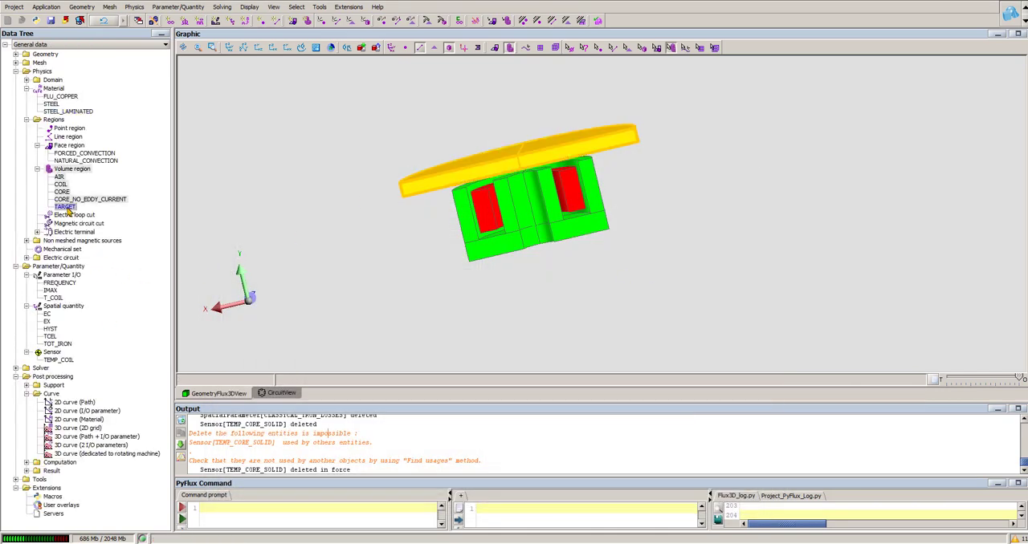
{"action": "double_click", "coordinate": [67, 208]}
{"action": "left_click", "coordinate": [234, 434]}
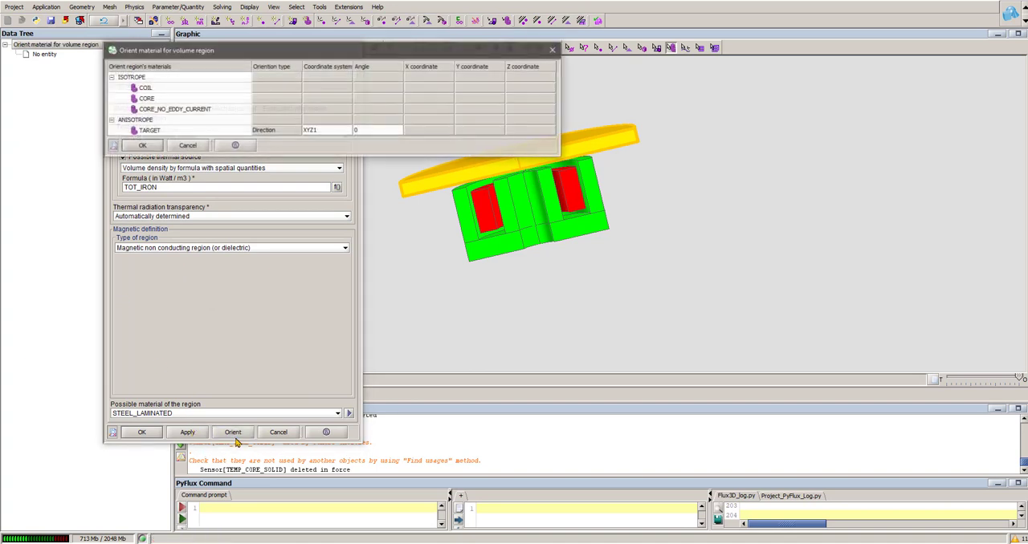
{"action": "left_click", "coordinate": [141, 145]}
{"action": "left_click", "coordinate": [141, 432]}
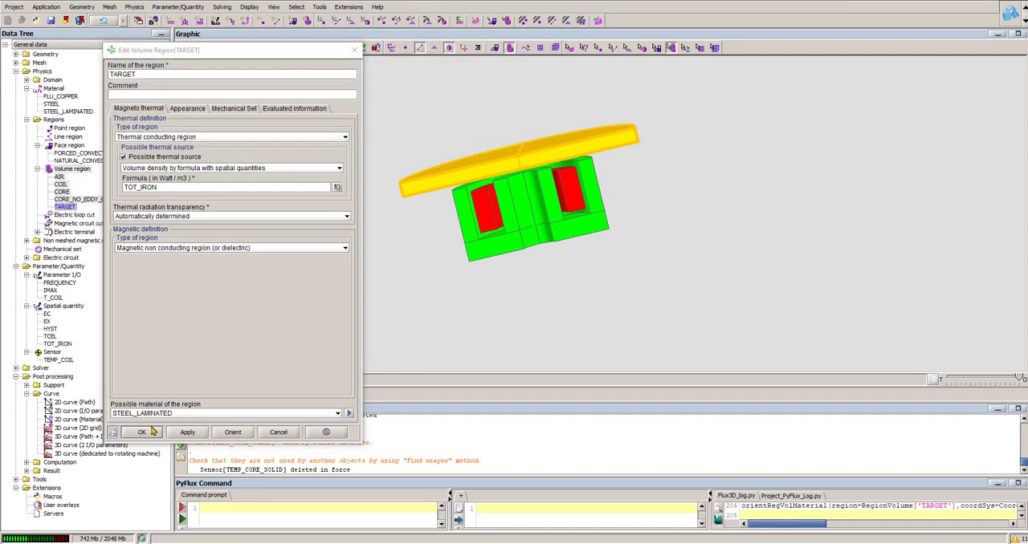
- Repeat the physics check and enlarge the output area to read its messages
{"action": "left_click", "coordinate": [134, 6]}
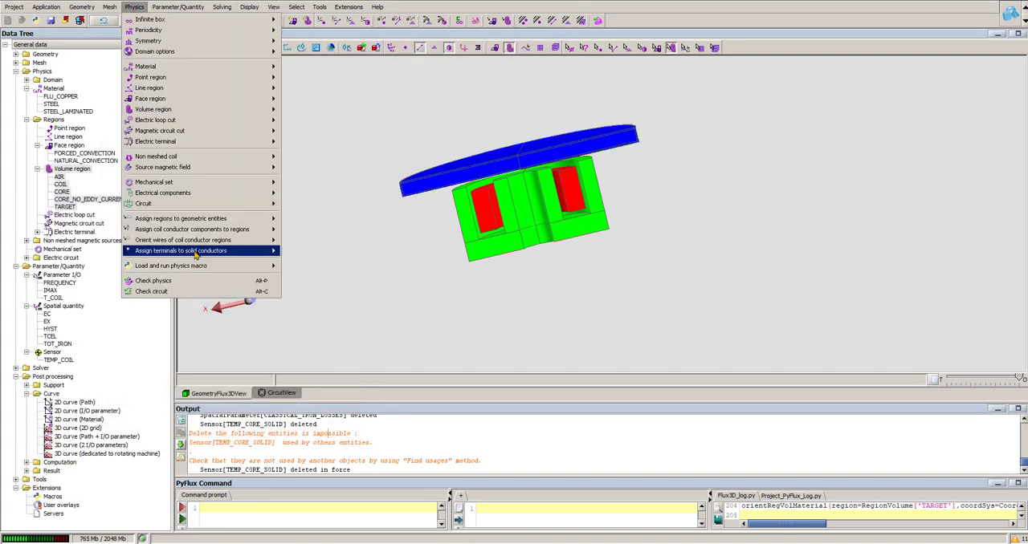
{"action": "left_click", "coordinate": [172, 273]}
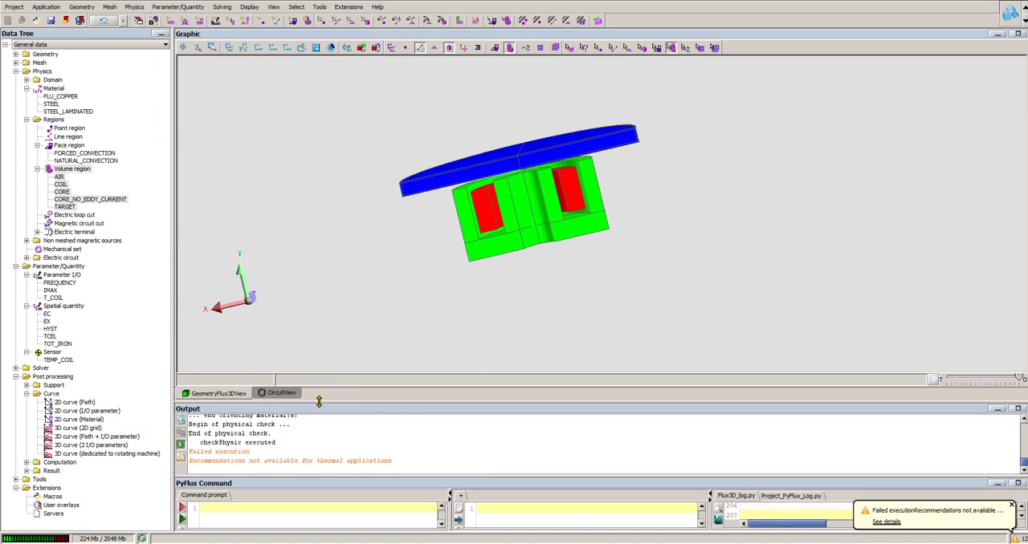
{"action": "left_click_drag", "start_coordinate": [319, 402], "coordinate": [320, 346]}
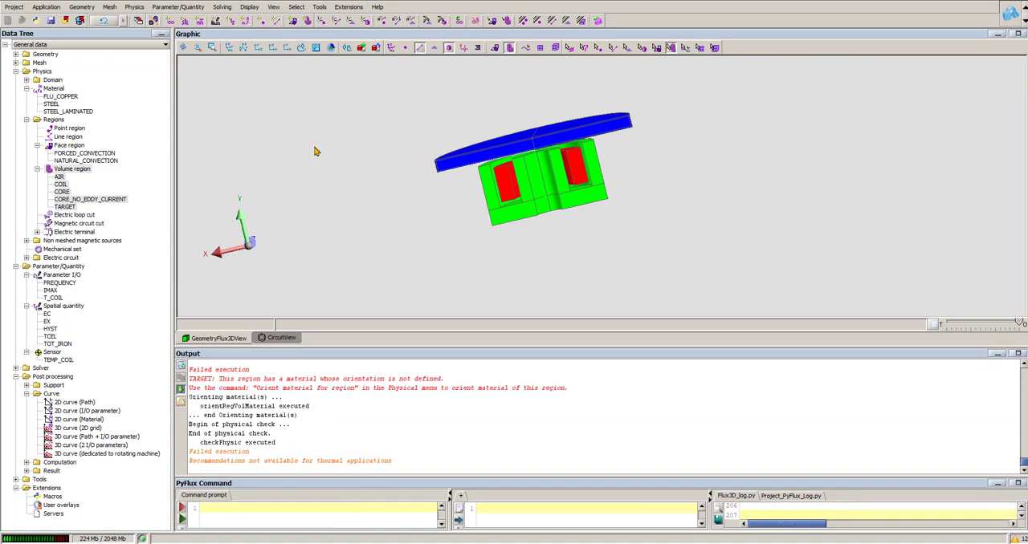
- Review the time control and intervals of the solving scenario SCENARIO_1 without changing them
{"action": "left_click", "coordinate": [223, 8]}
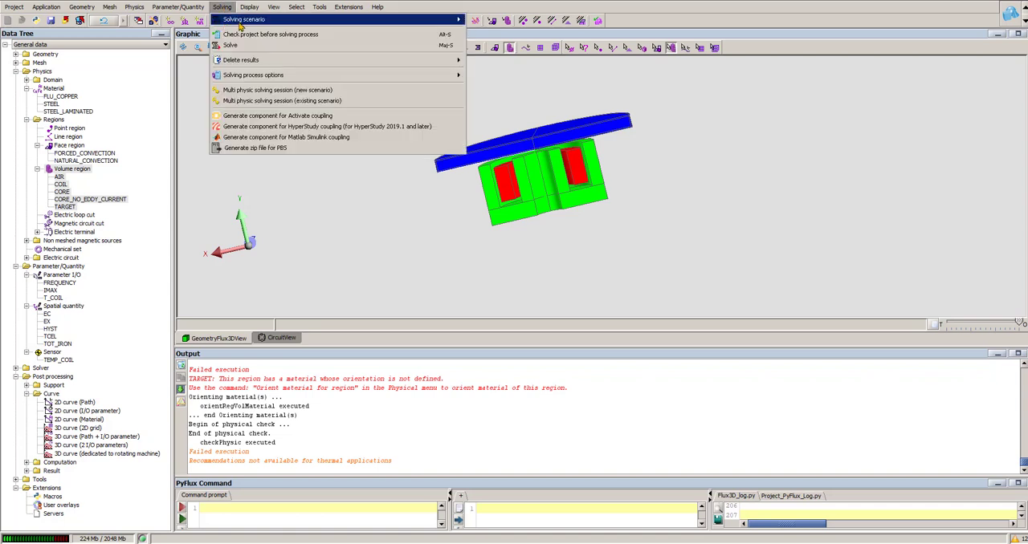
{"action": "mouse_move", "coordinate": [426, 19]}
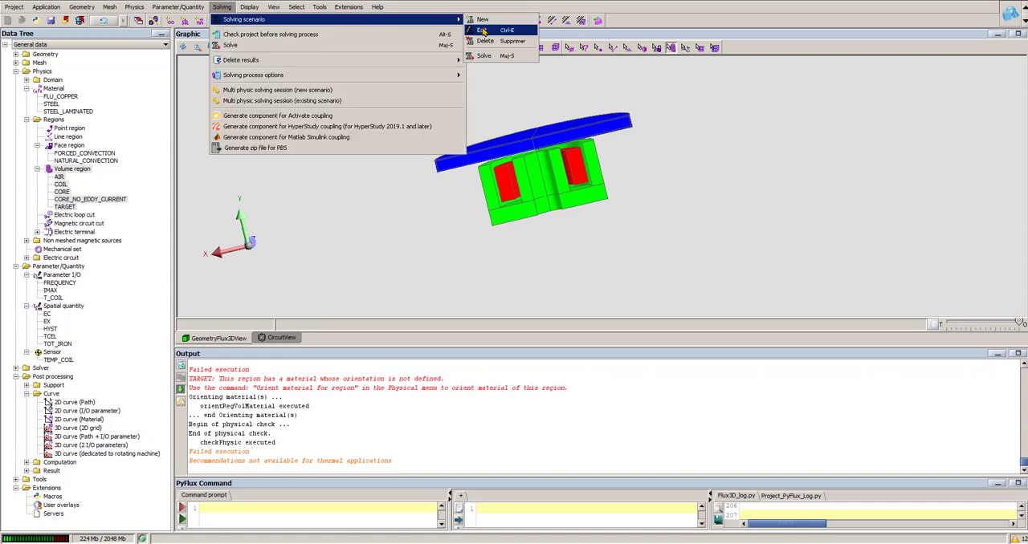
{"action": "left_click", "coordinate": [486, 20]}
{"action": "left_click", "coordinate": [348, 171]}
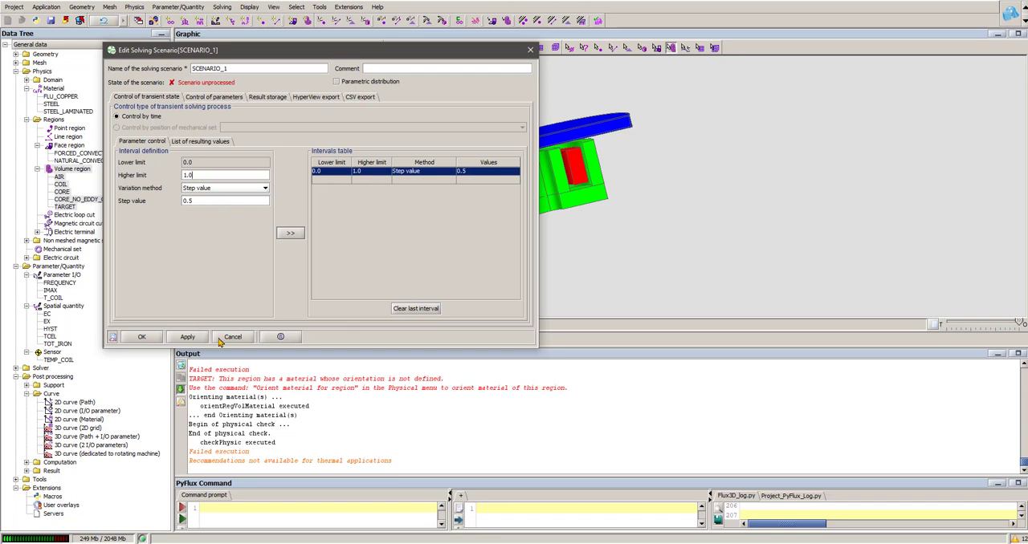
{"action": "left_click", "coordinate": [232, 337]}
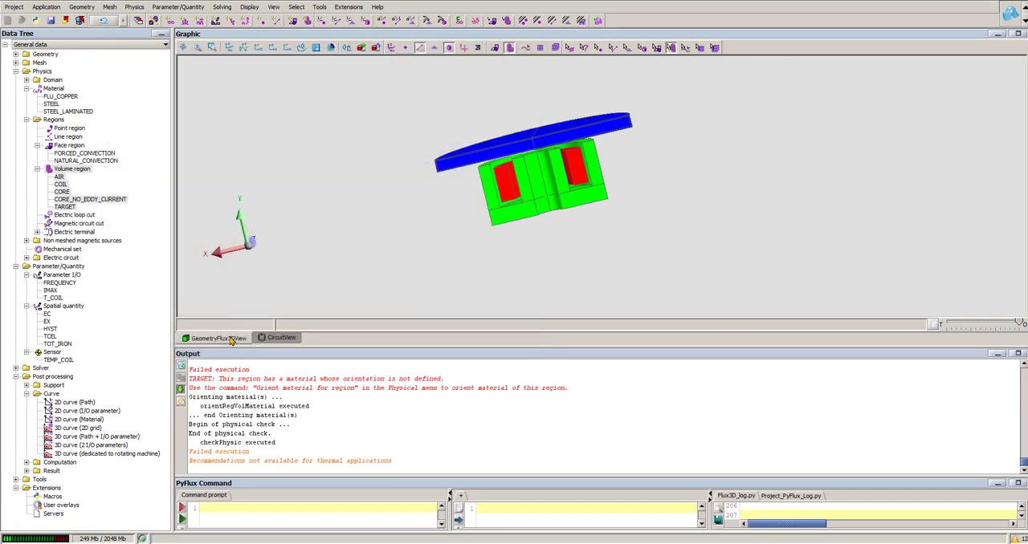
- Solve SCENARIO_1 in the current project and turn to the solved model
{"action": "left_click", "coordinate": [220, 7]}
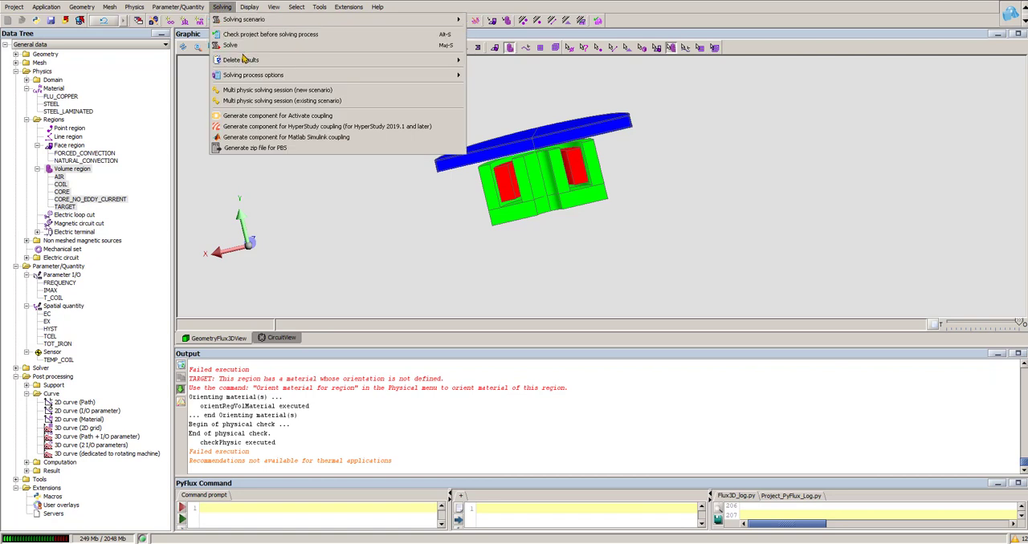
{"action": "left_click", "coordinate": [241, 53]}
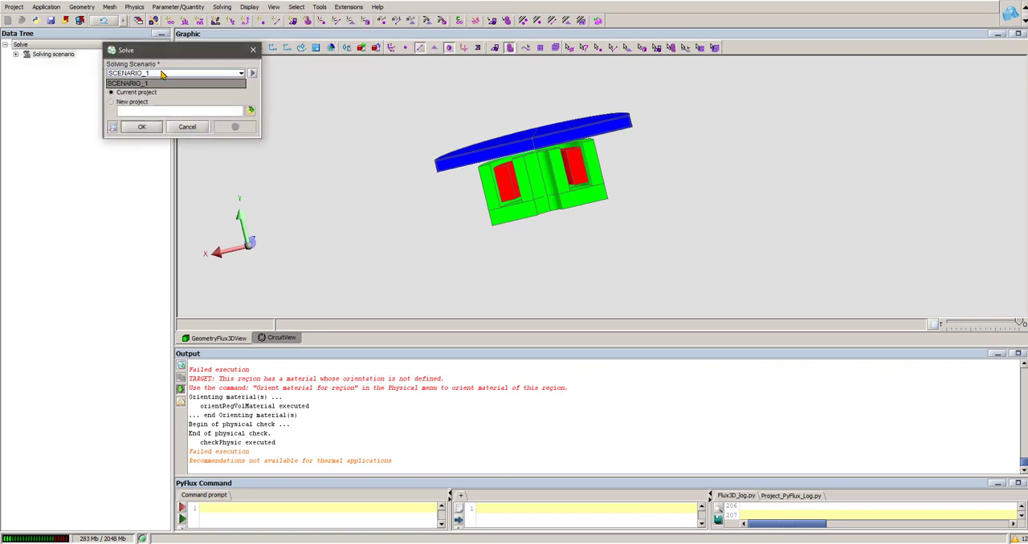
{"action": "left_click", "coordinate": [141, 127]}
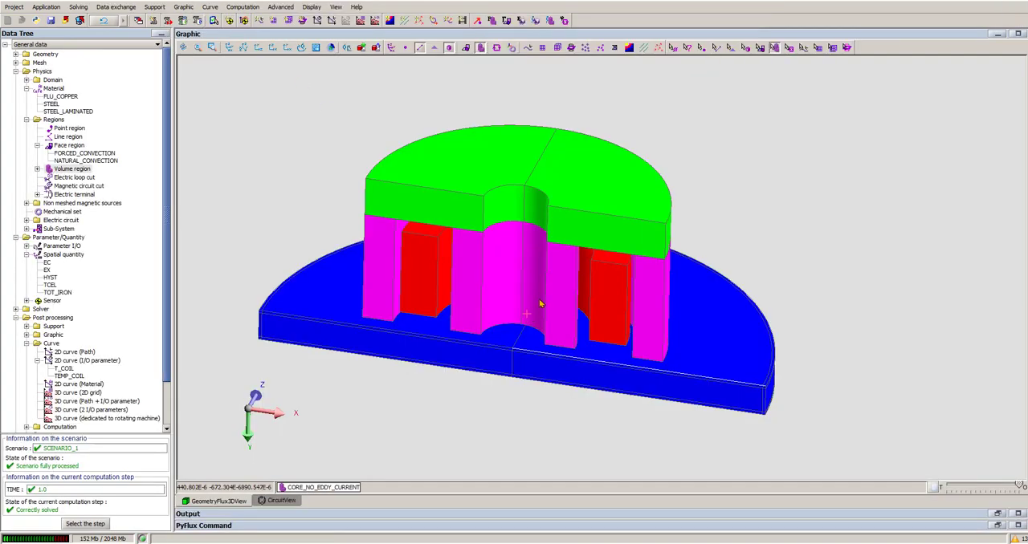
{"action": "left_click_drag", "start_coordinate": [566, 252], "coordinate": [526, 266]}
{"action": "scroll", "coordinate": [525, 267], "scroll_direction": "down", "scroll_amount": 1}
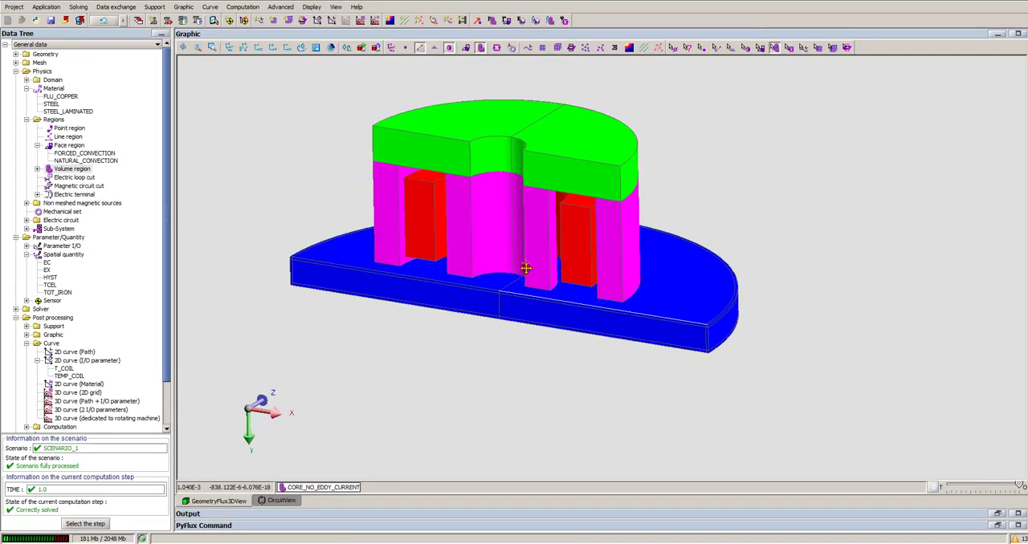
- Create isovalues of the Celsius temperature TCelsius on the V_TARGET spatial group and display them
{"action": "left_click", "coordinate": [389, 19]}
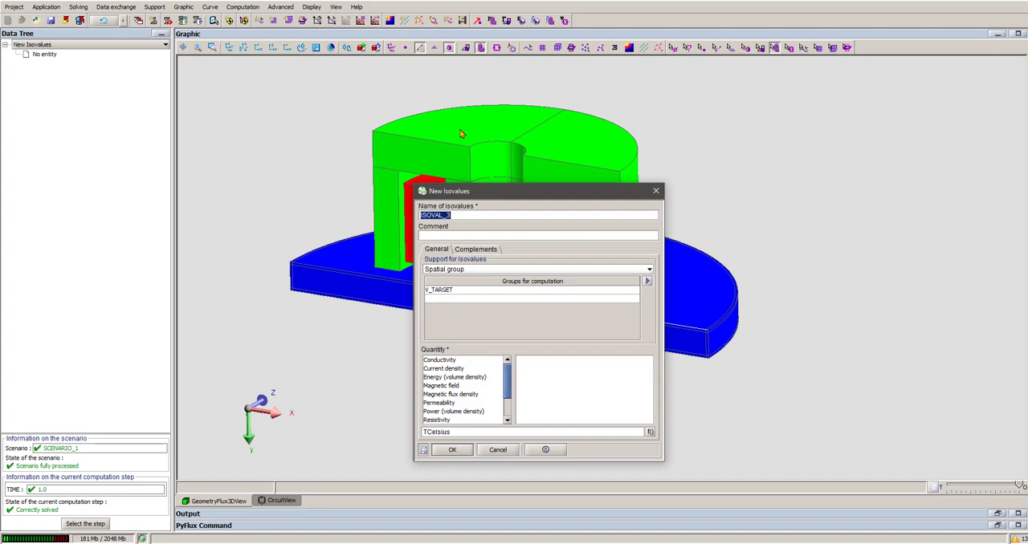
{"action": "left_click", "coordinate": [459, 291]}
{"action": "left_click", "coordinate": [458, 292]}
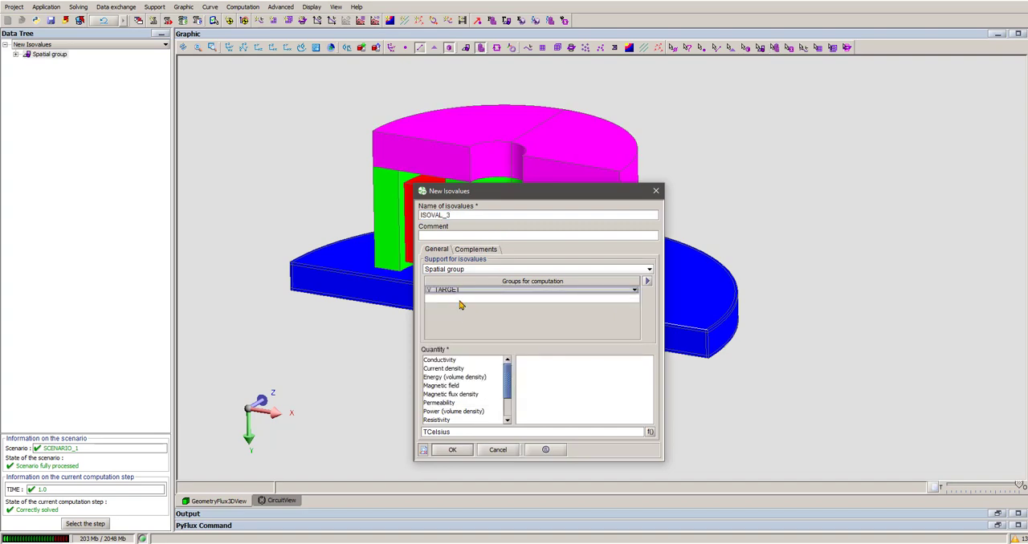
{"action": "left_click", "coordinate": [456, 449]}
{"action": "left_click_drag", "start_coordinate": [528, 348], "coordinate": [509, 346]}
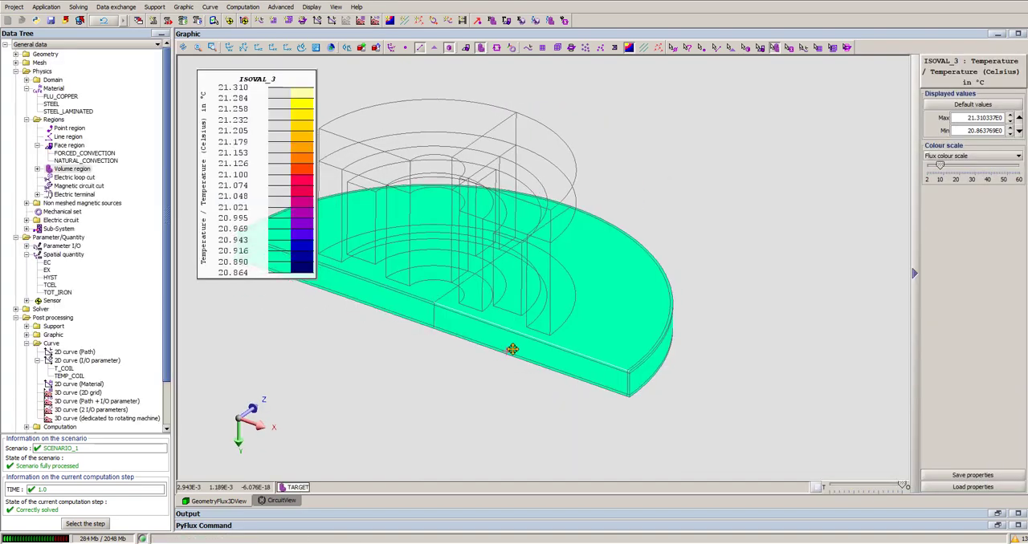
{"action": "right_click_drag", "start_coordinate": [508, 345], "coordinate": [556, 337]}
{"action": "left_click_drag", "start_coordinate": [424, 284], "coordinate": [428, 266]}
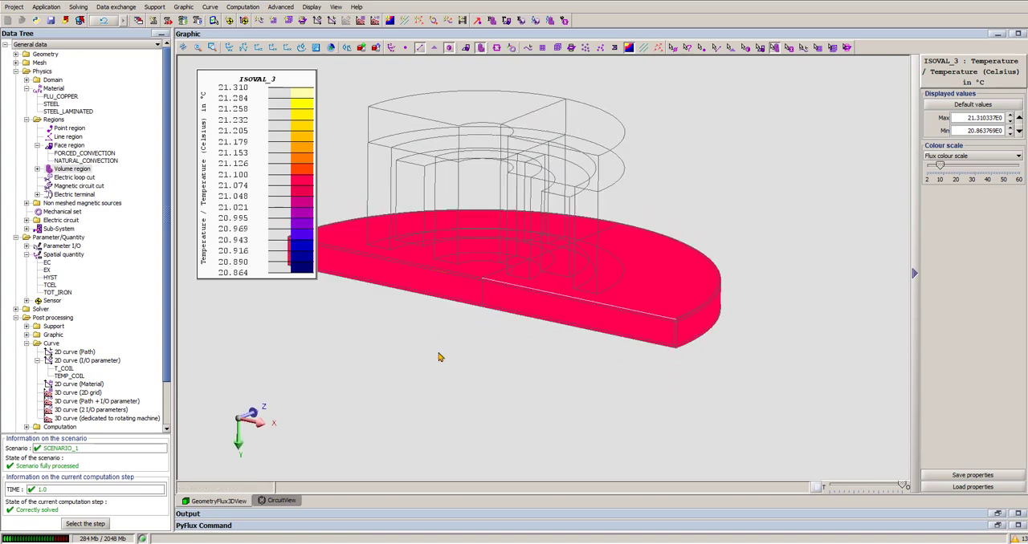
{"action": "mouse_move", "coordinate": [482, 333]}
{"action": "left_mouse_down"}
{"action": "mouse_move", "coordinate": [488, 314]}
{"action": "mouse_move", "coordinate": [504, 343]}
{"action": "mouse_move", "coordinate": [494, 337]}
{"action": "left_mouse_up"}
{"action": "scroll", "coordinate": [487, 350], "scroll_direction": "down", "scroll_amount": 4}
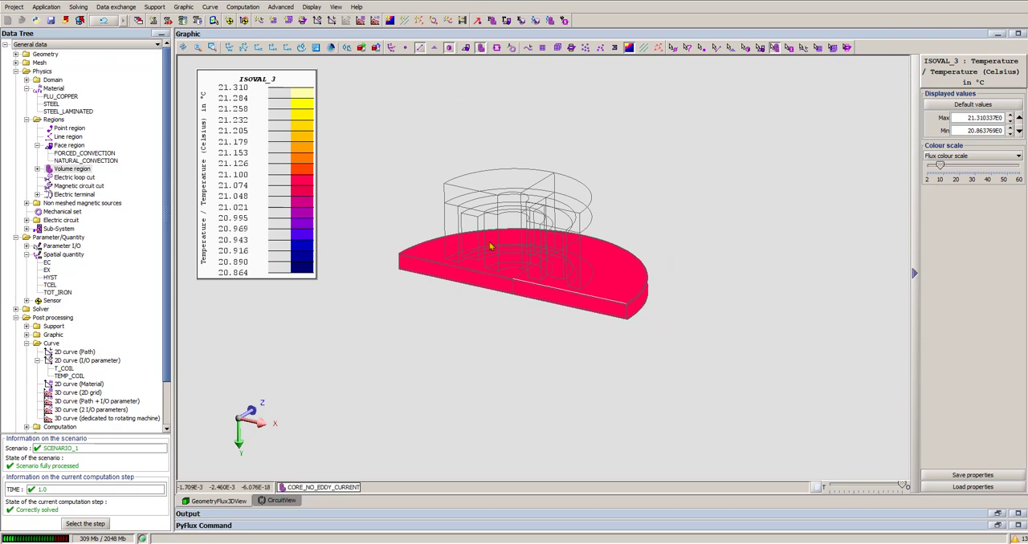
- Create isovalues of TCelsius on the V_CORE and V_CORE_NO_EDDY_CURRENT groups and display them
{"action": "left_click", "coordinate": [391, 20]}
{"action": "left_click_drag", "start_coordinate": [458, 434], "coordinate": [326, 436]}
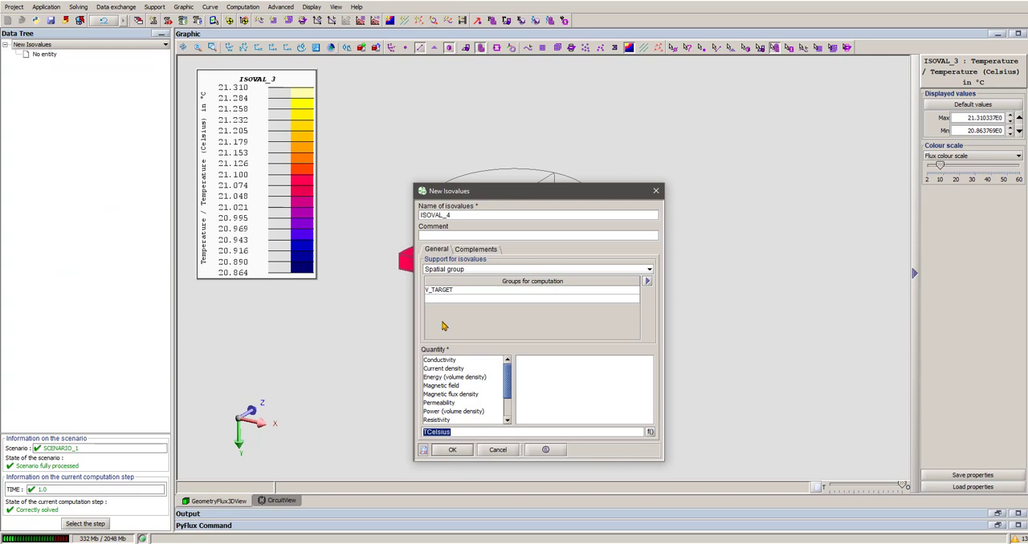
{"action": "left_click", "coordinate": [447, 292]}
{"action": "left_click", "coordinate": [450, 386]}
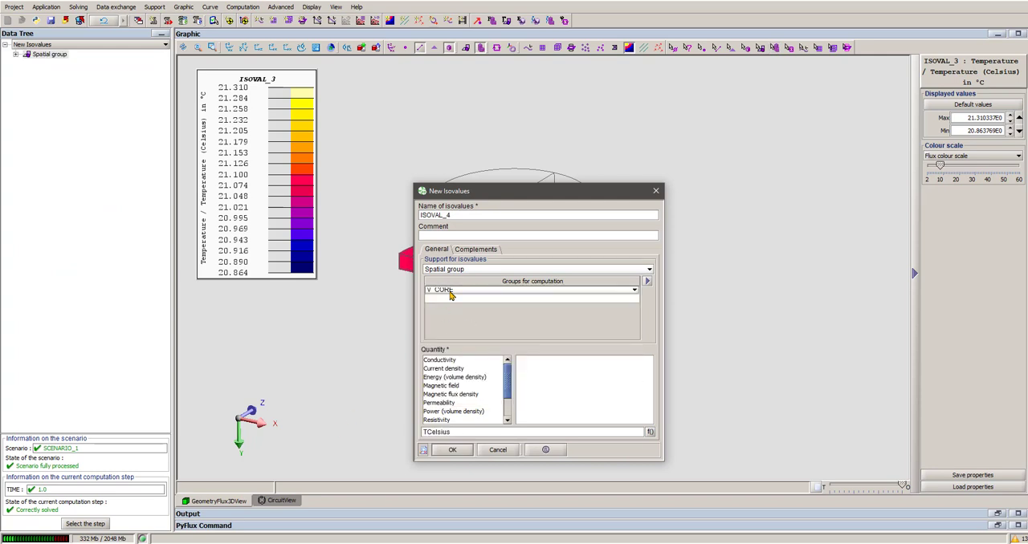
{"action": "left_click", "coordinate": [451, 299]}
{"action": "left_click", "coordinate": [480, 403]}
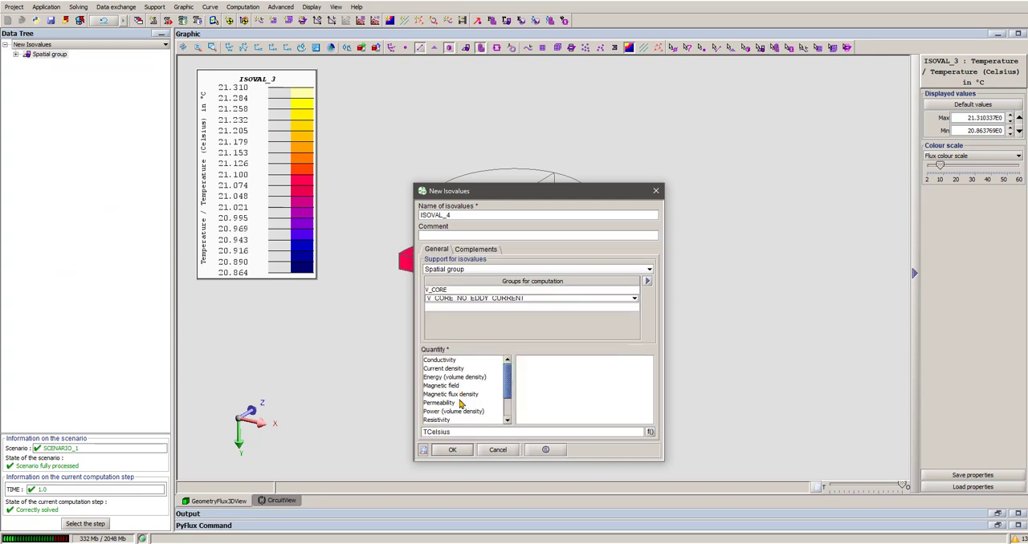
{"action": "left_click", "coordinate": [452, 452]}
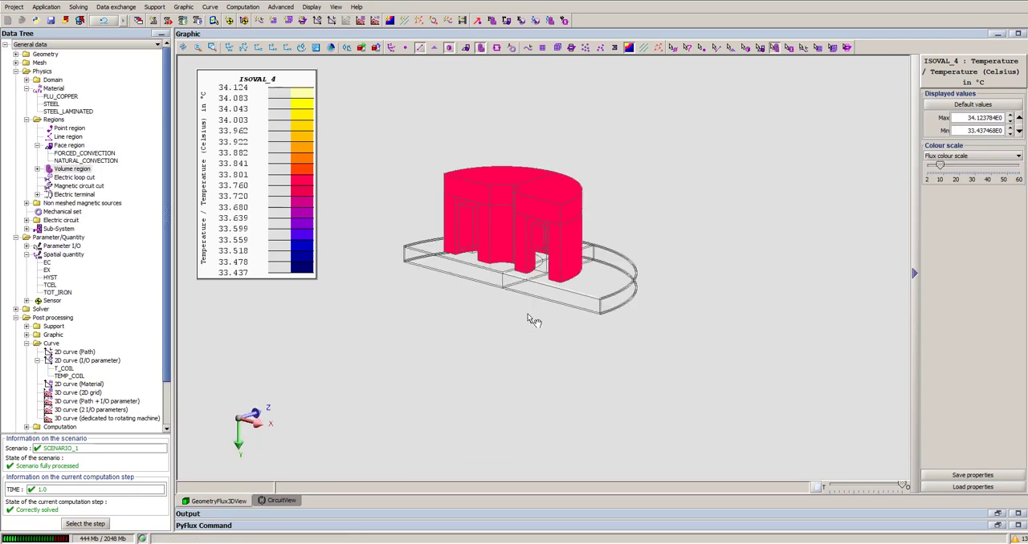
{"action": "left_click_drag", "start_coordinate": [488, 273], "coordinate": [514, 330]}
- Start a new isovalues plot, clear its computation groups and choose V_TARGET as the only support
{"action": "left_click", "coordinate": [392, 21]}
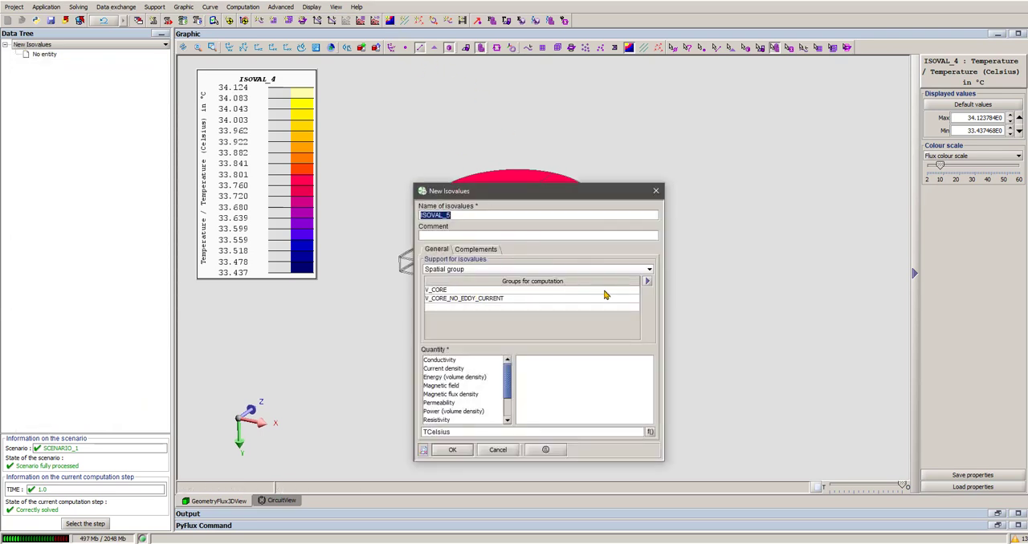
{"action": "left_click", "coordinate": [647, 282]}
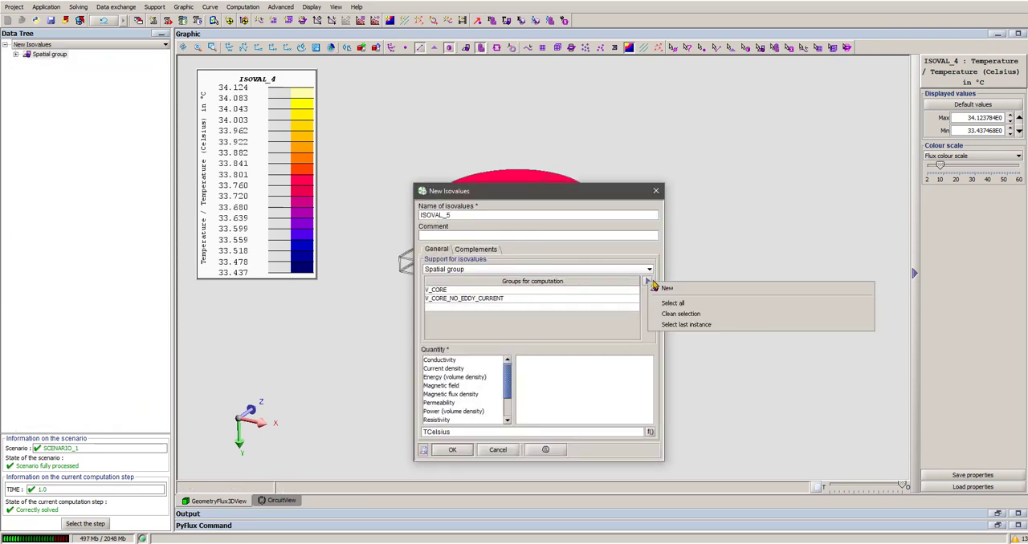
{"action": "left_click", "coordinate": [682, 314]}
{"action": "left_click", "coordinate": [464, 292]}
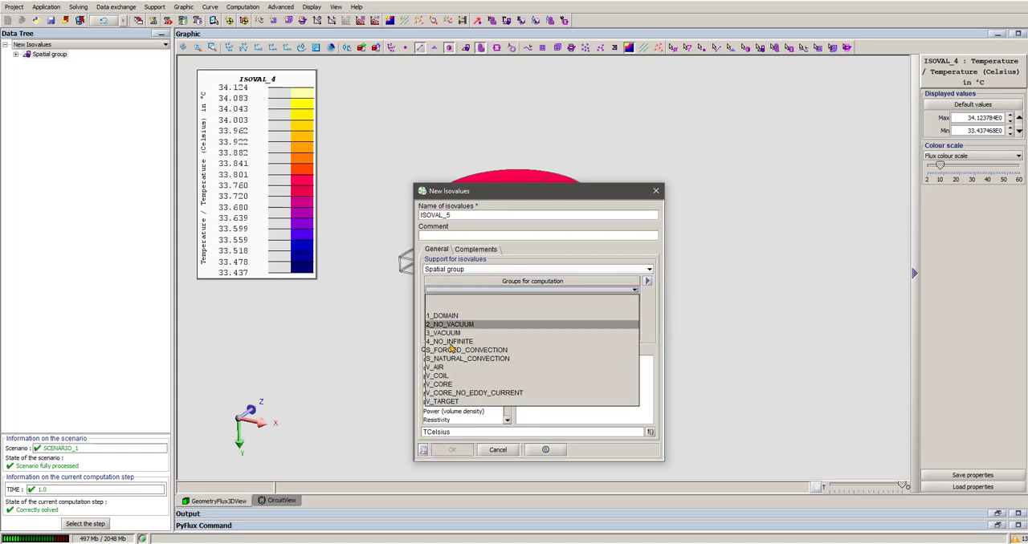
{"action": "left_click", "coordinate": [470, 401]}
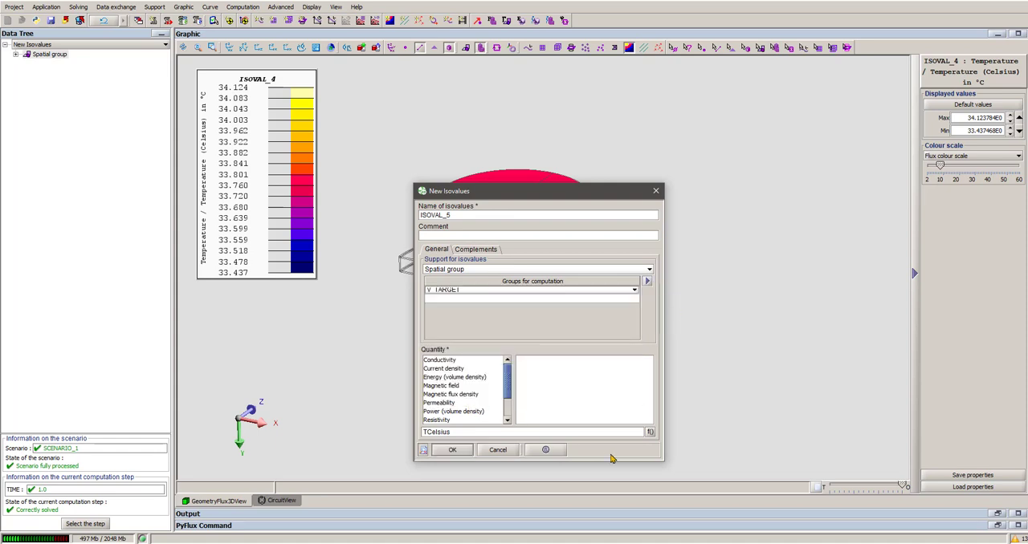
- Set the plotted quantity to the user spatial quantity TOT_IRON, create the isovalues and inspect the loss distribution on the target
{"action": "left_click", "coordinate": [650, 432]}
{"action": "double_click", "coordinate": [374, 370]}
{"action": "key", "text": "BackSpace"}
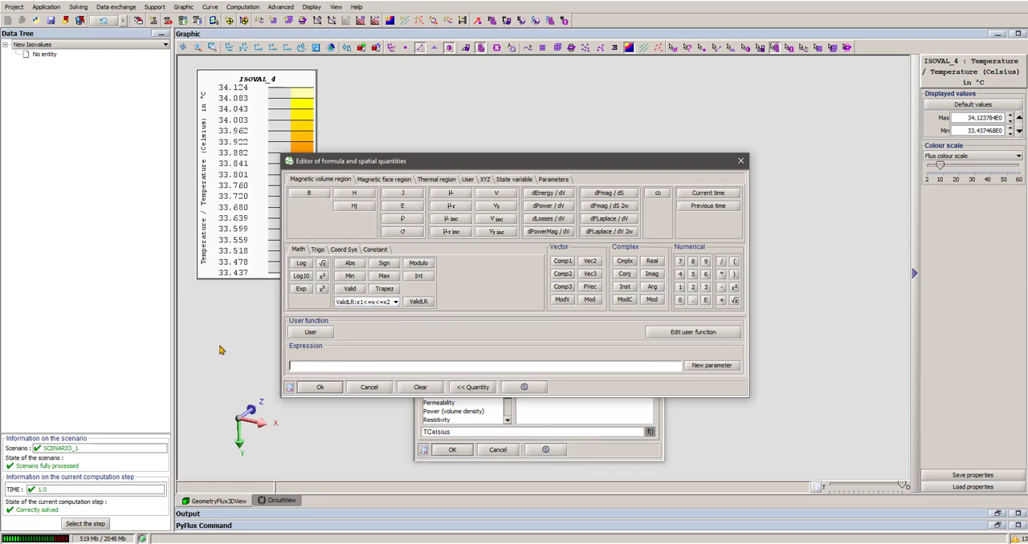
{"action": "left_click", "coordinate": [468, 180]}
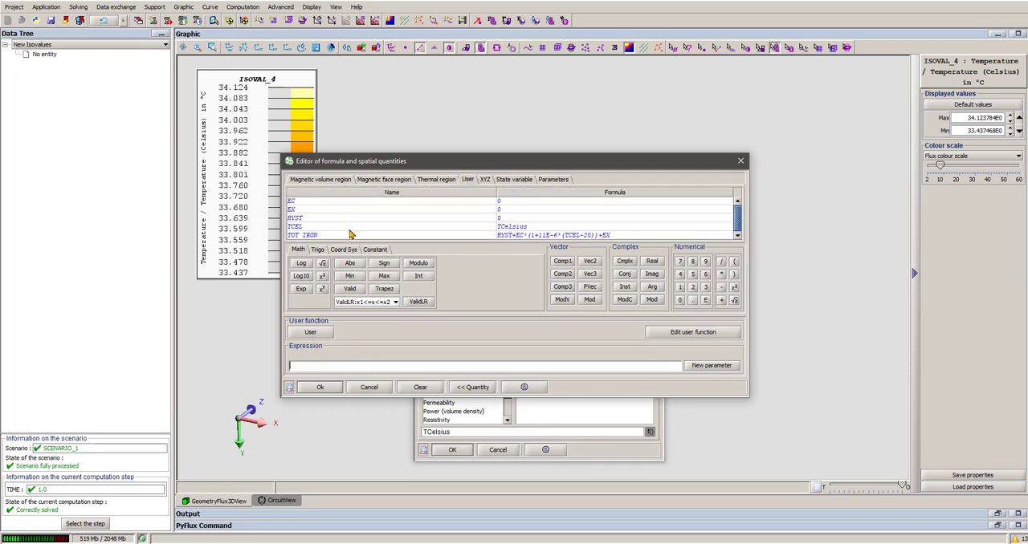
{"action": "double_click", "coordinate": [305, 236]}
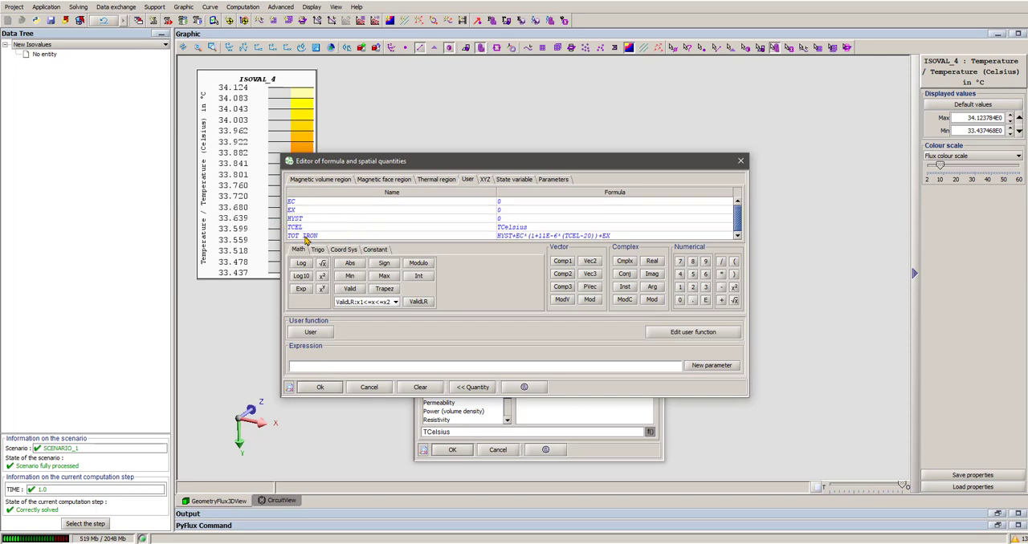
{"action": "left_click", "coordinate": [319, 387]}
{"action": "left_click", "coordinate": [452, 449]}
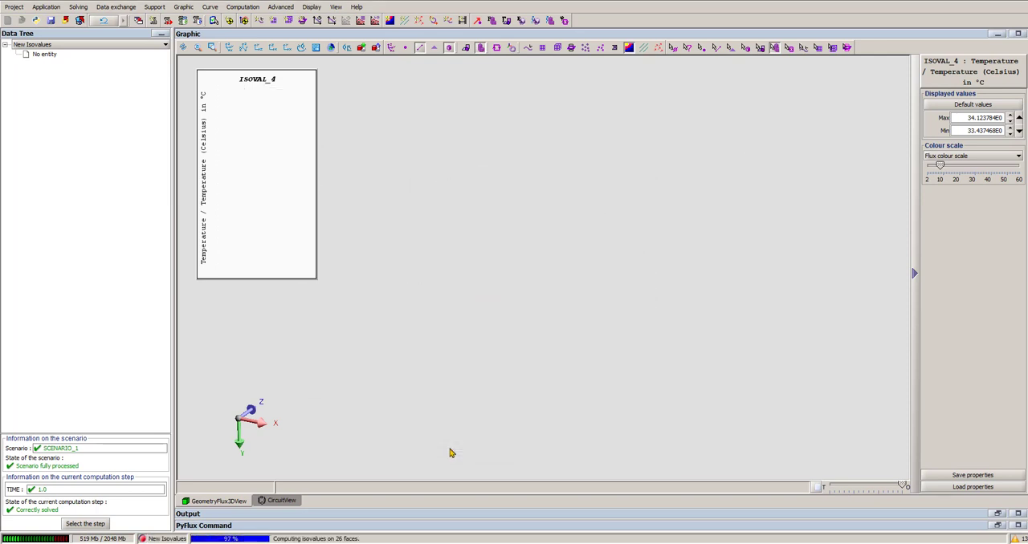
{"action": "left_click_drag", "start_coordinate": [522, 313], "coordinate": [511, 346]}
{"action": "scroll", "coordinate": [512, 346], "scroll_direction": "up", "scroll_amount": 5}
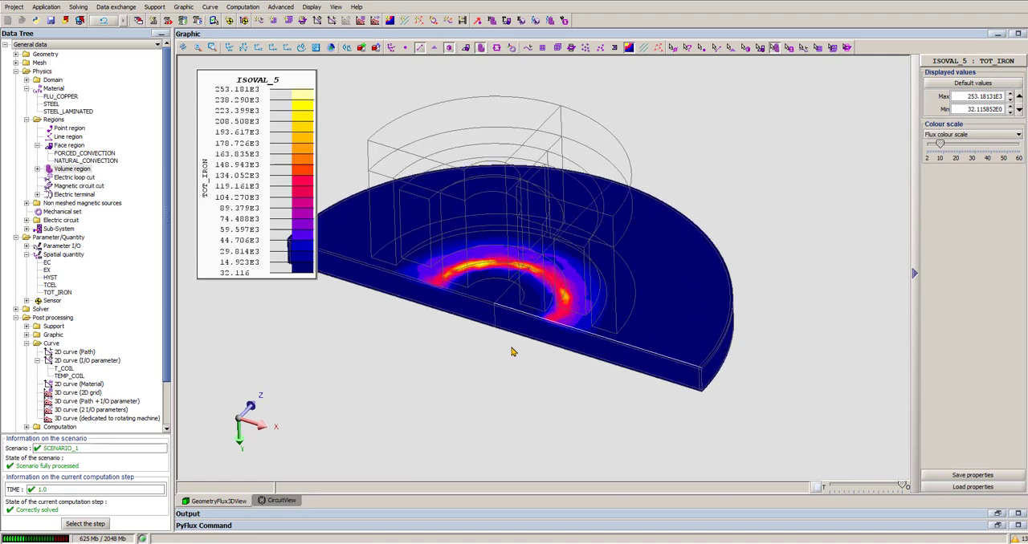
{"action": "right_click_drag", "start_coordinate": [511, 346], "coordinate": [552, 300]}
{"action": "scroll", "coordinate": [549, 333], "scroll_direction": "up", "scroll_amount": 5}
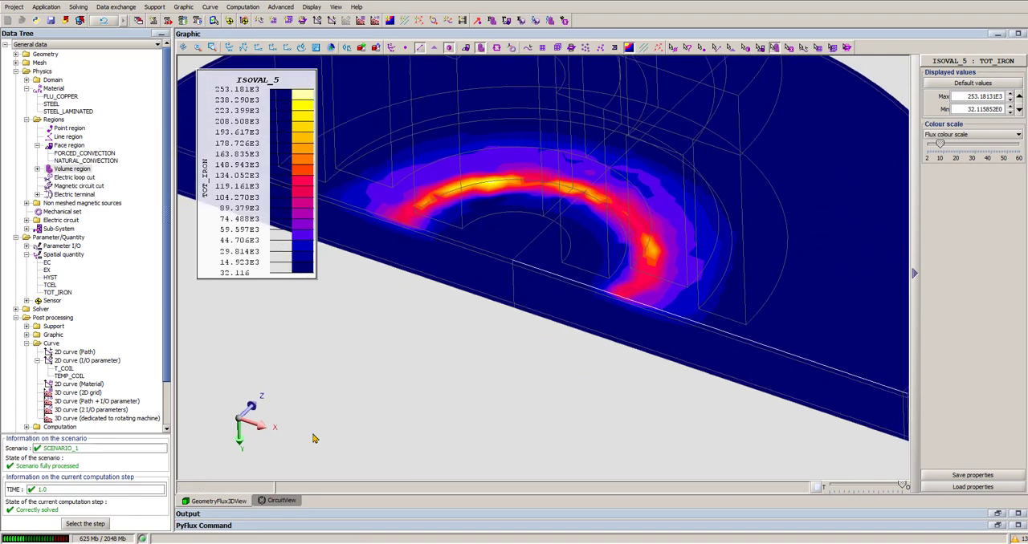
- Switch SCENARIO_1 to the computation step at TIME 0.5 and inspect the TOT_IRON isovalues on the target
{"action": "left_click", "coordinate": [85, 524]}
{"action": "left_click", "coordinate": [446, 219]}
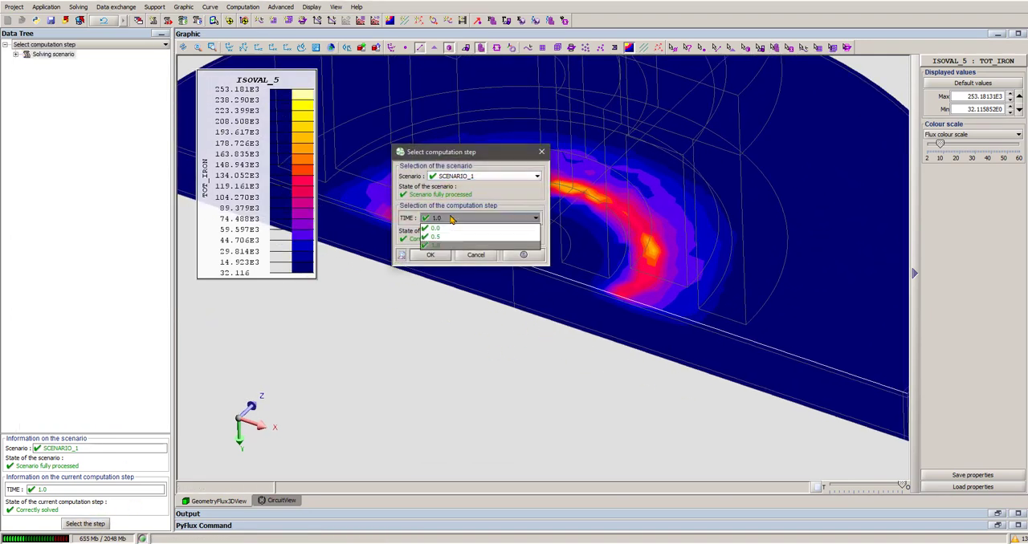
{"action": "left_click", "coordinate": [446, 239]}
{"action": "left_click", "coordinate": [429, 255]}
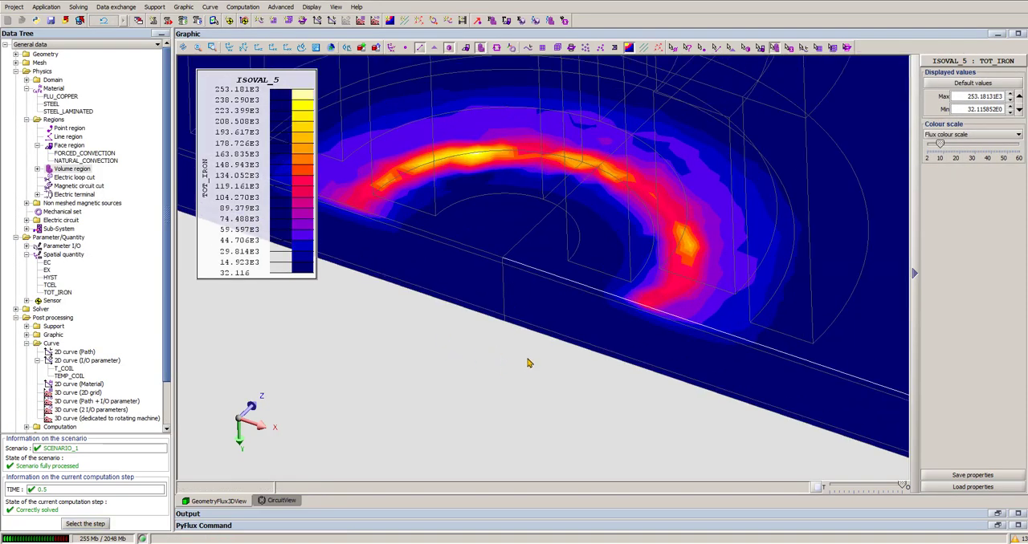
{"action": "scroll", "coordinate": [530, 362], "scroll_direction": "down", "scroll_amount": 4}
{"action": "left_click_drag", "start_coordinate": [540, 364], "coordinate": [548, 349]}
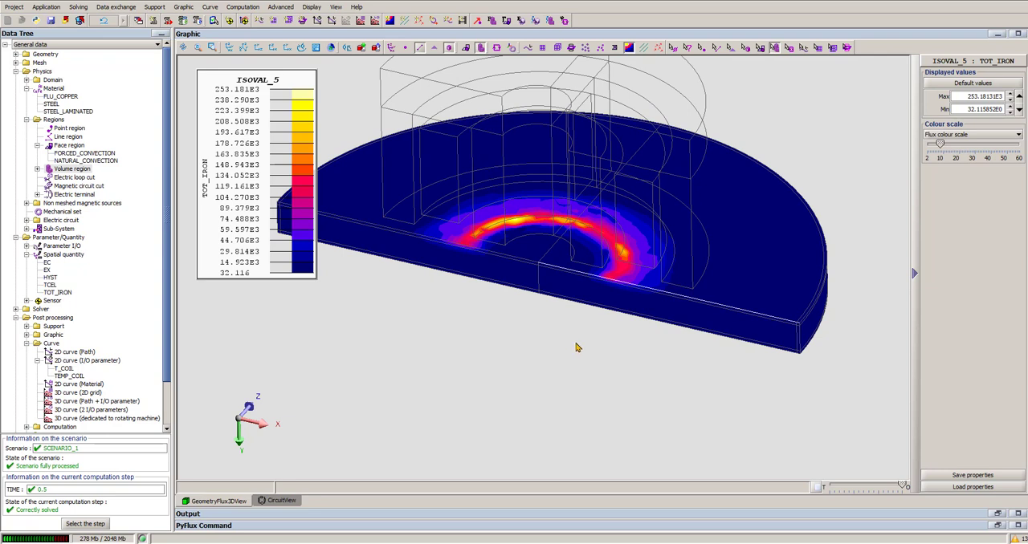
- Hide the isovalues display and return to the coloured view of the volume regions
{"action": "left_click", "coordinate": [630, 49]}
{"action": "scroll", "coordinate": [623, 337], "scroll_direction": "down", "scroll_amount": 3}
{"action": "middle_click_drag", "start_coordinate": [656, 340], "coordinate": [617, 357]}
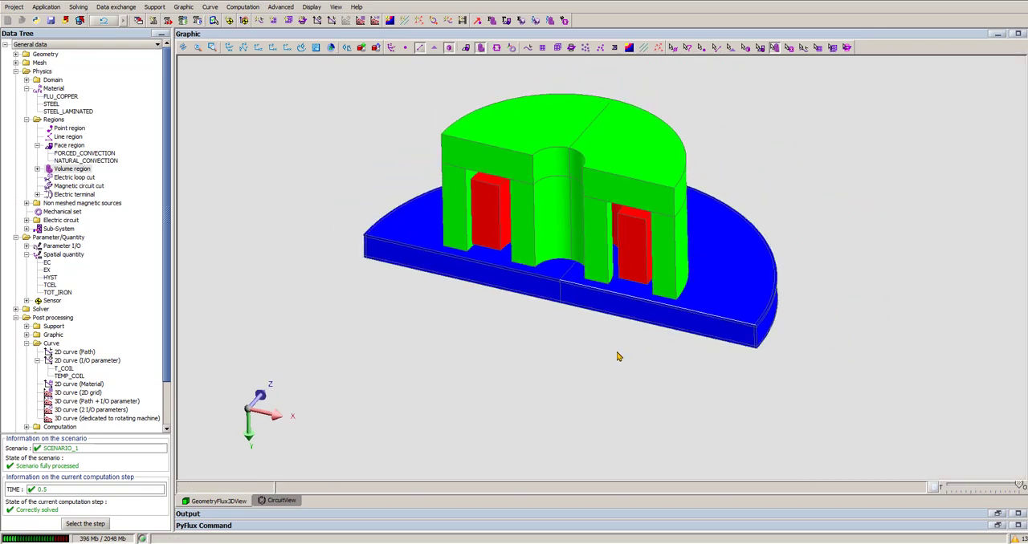
{"action": "mouse_move", "coordinate": [618, 347]}
{"action": "left_mouse_down"}
{"action": "mouse_move", "coordinate": [608, 346]}
{"action": "mouse_move", "coordinate": [618, 342]}
{"action": "left_mouse_up"}
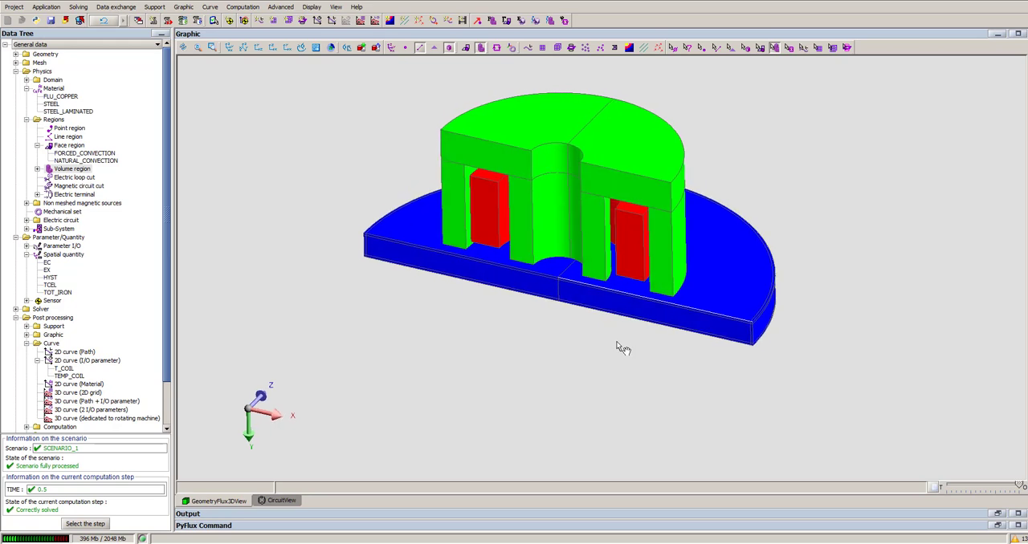